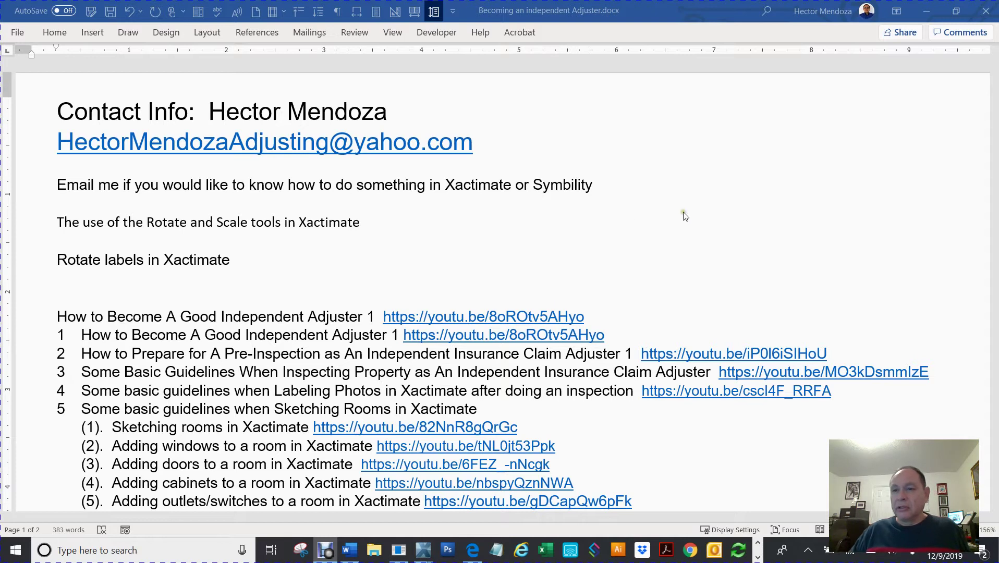
Minimize Word, then drag the aerial roof image rightward toward the canvas centre
click(926, 13)
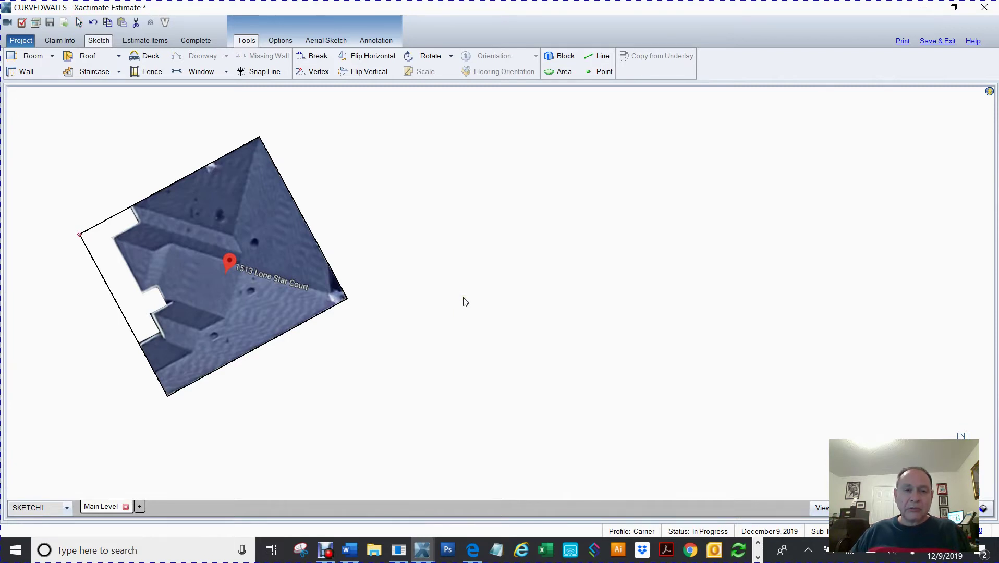
mouse_move(230, 268)
mouse_down()
mouse_move(454, 266)
mouse_move(240, 272)
mouse_up()
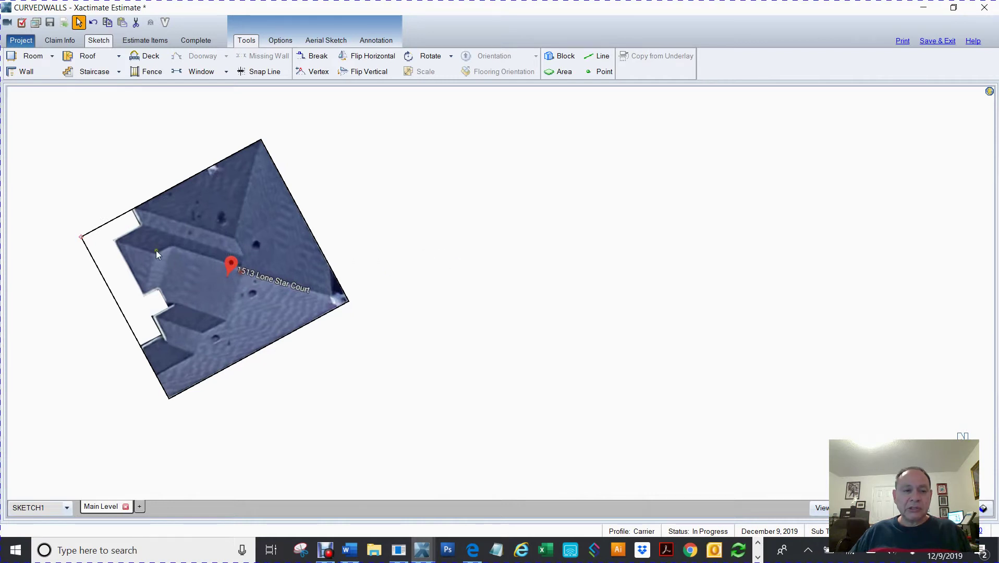
drag(81, 238, 271, 230)
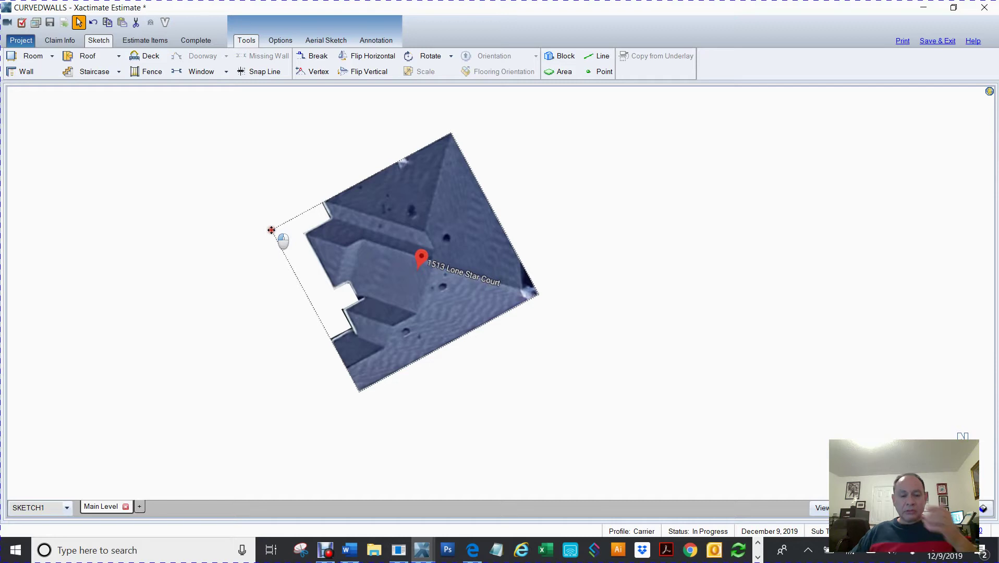
drag(271, 230, 197, 247)
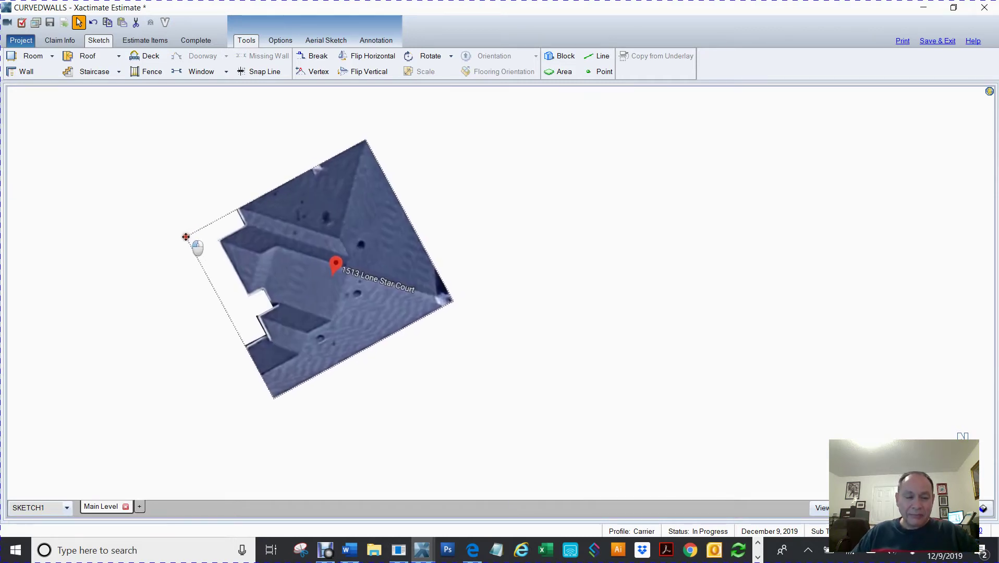
Place a 12-foot square Room1 to the right of the aerial image
key(Escape)
key(r)
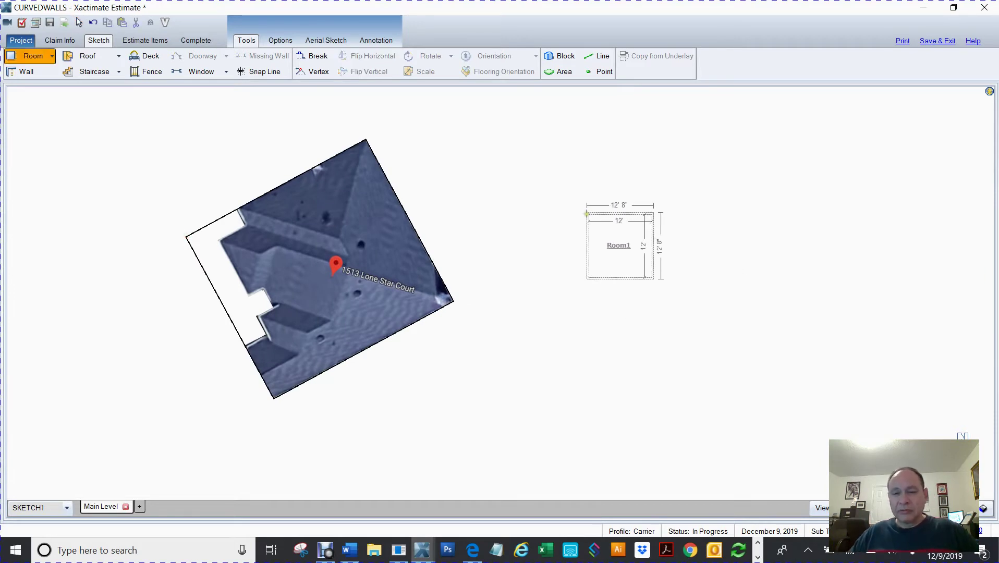
click(586, 213)
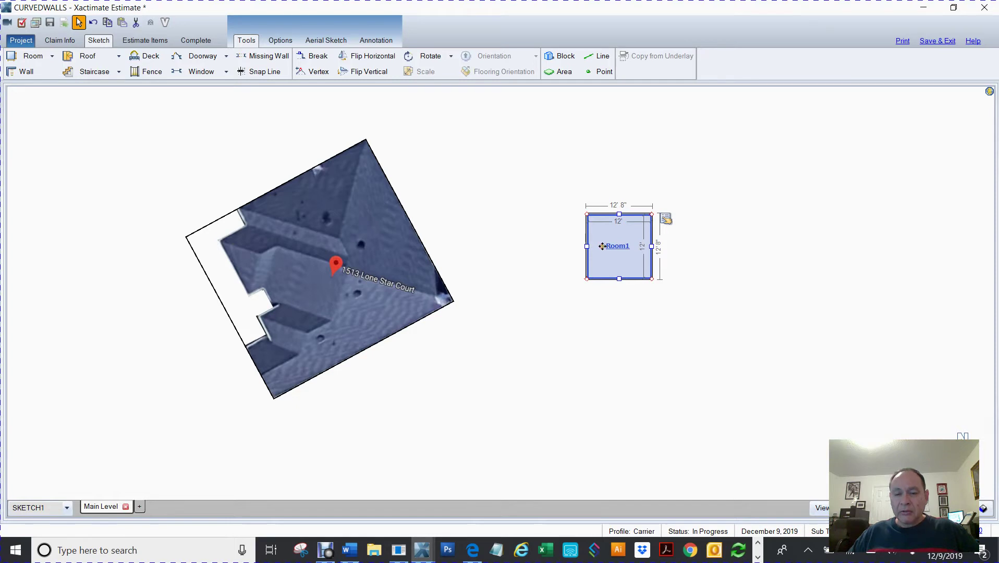
drag(603, 245, 620, 210)
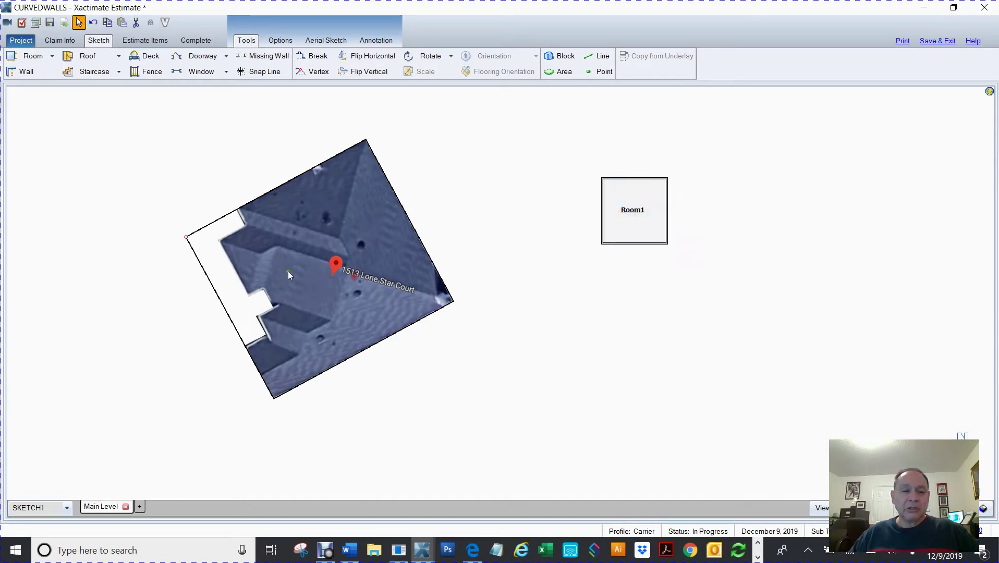
Turn the aerial image by its corner, then select it and bring up the rotation step options
drag(188, 238, 364, 255)
click(457, 232)
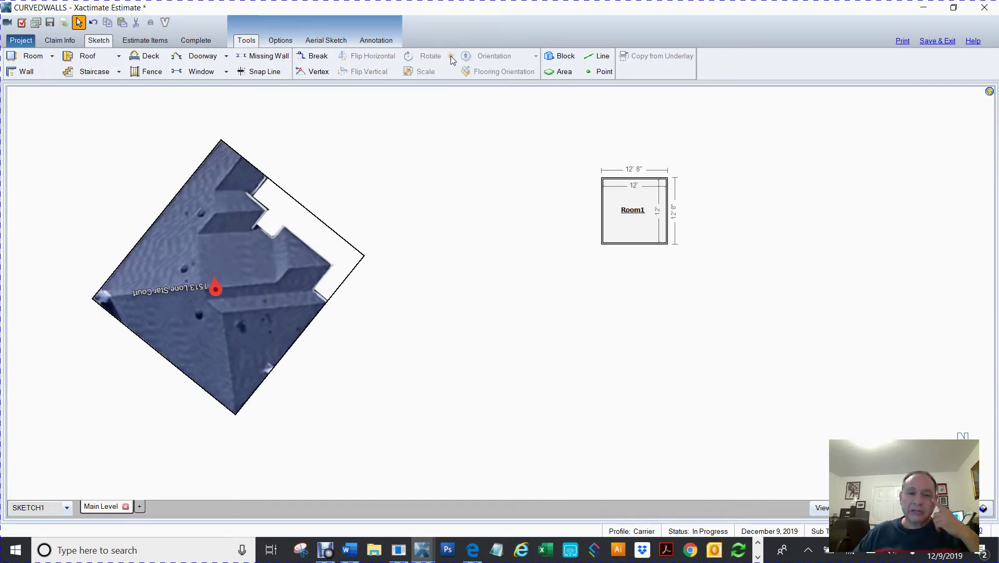
drag(593, 149, 790, 334)
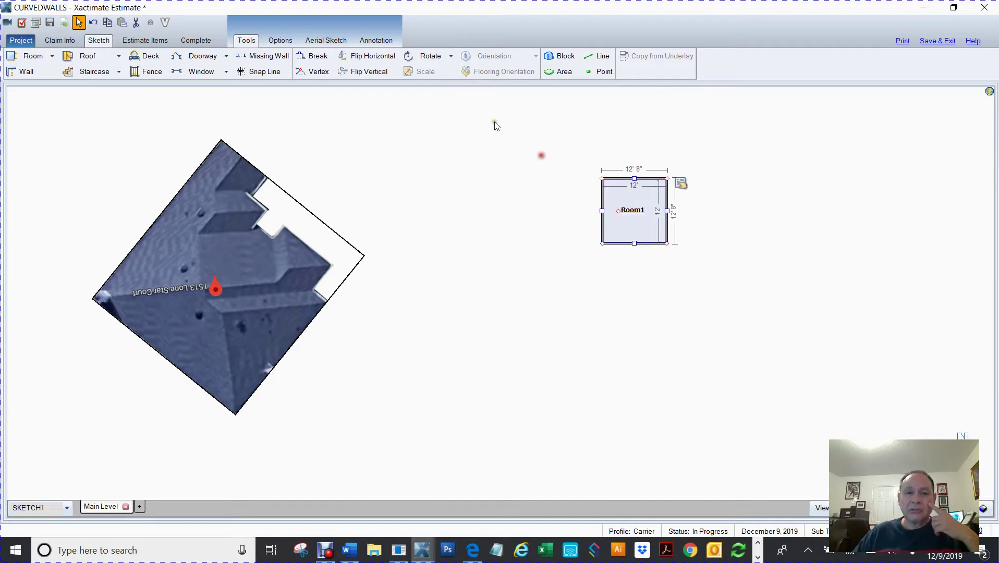
click(227, 257)
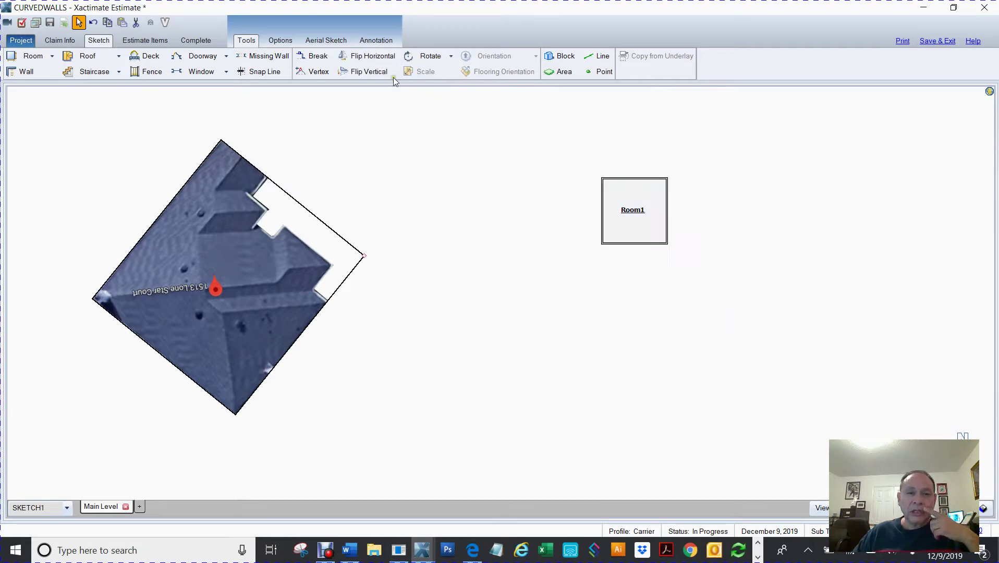
click(451, 57)
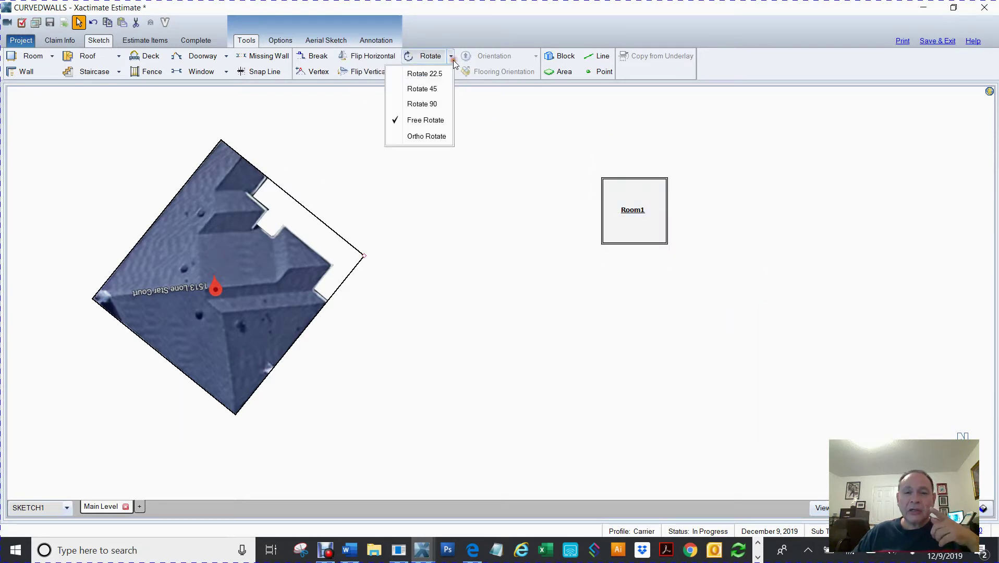
Rotate the aerial image 45° to nearly upright and shift it right toward Room1
click(406, 91)
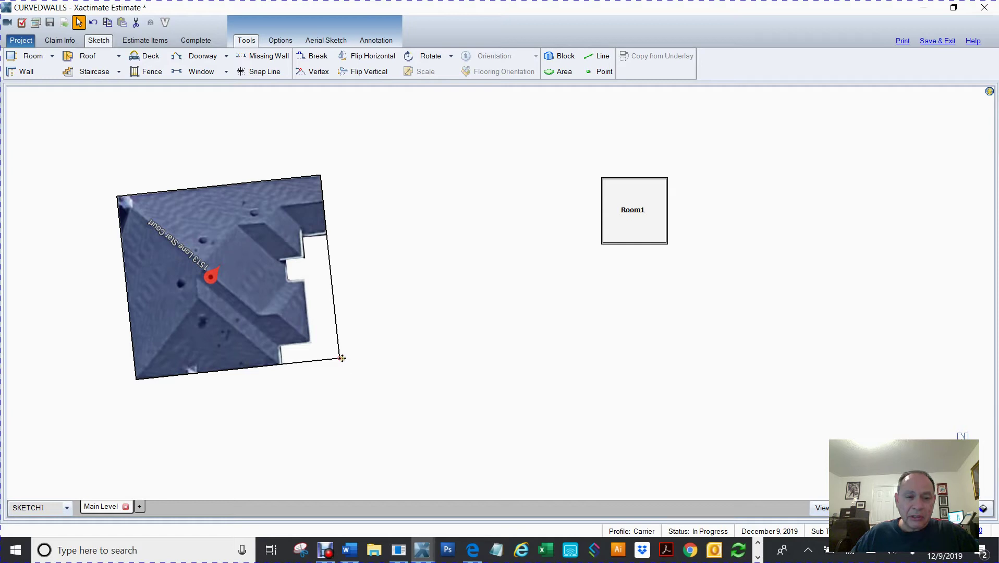
drag(341, 358, 128, 203)
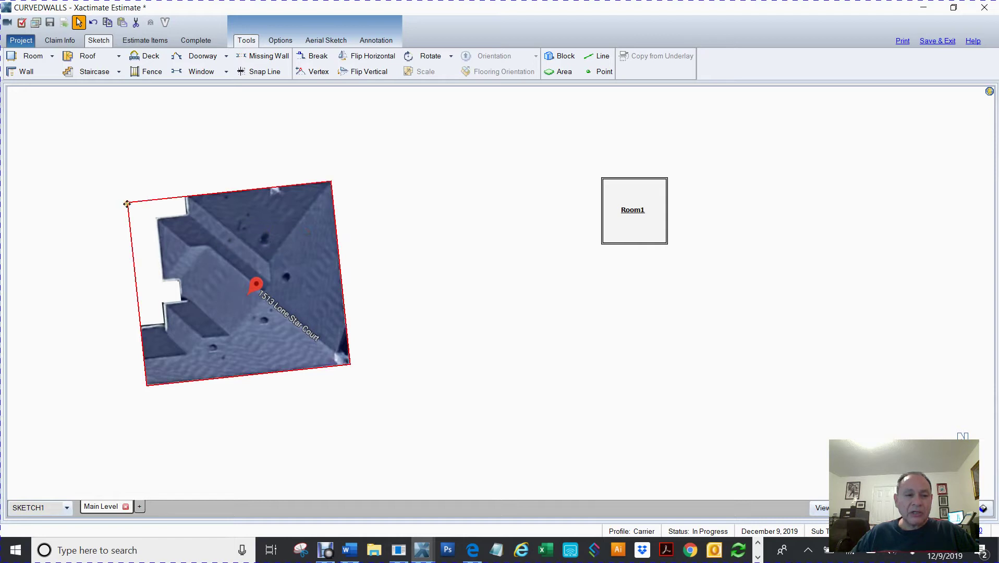
drag(132, 209, 248, 193)
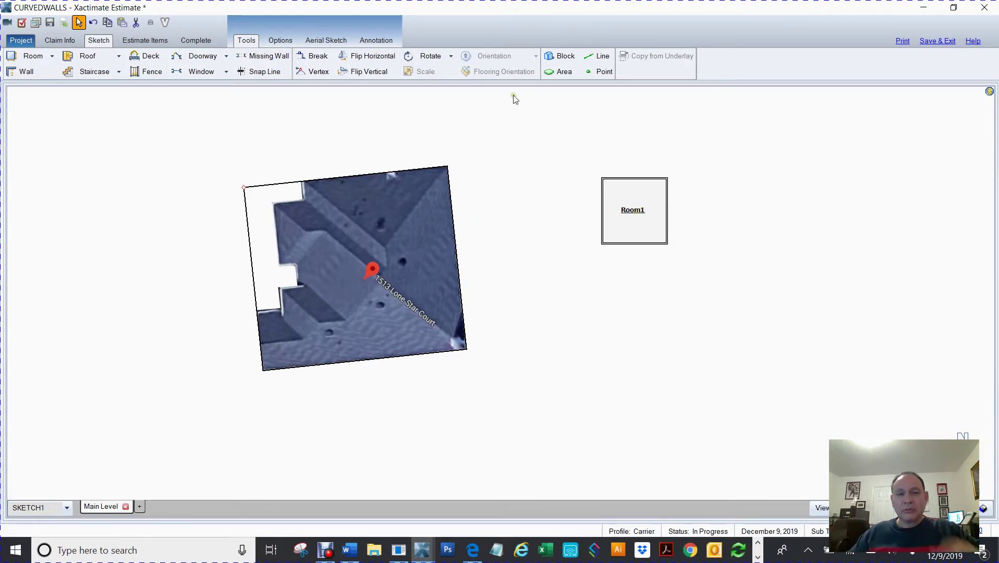
Free-rotate the aerial image around its centre to about 356°, almost square
click(451, 56)
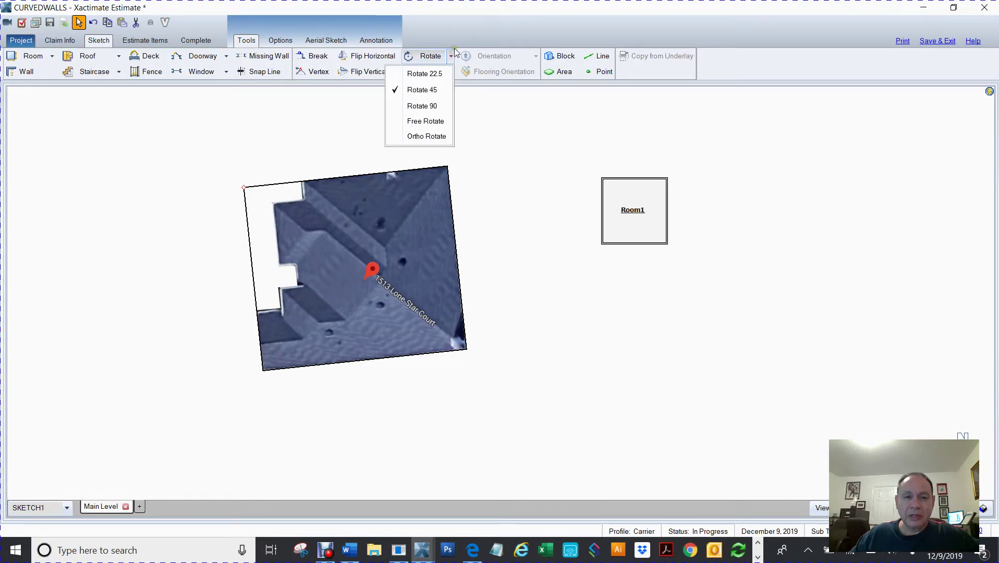
click(411, 121)
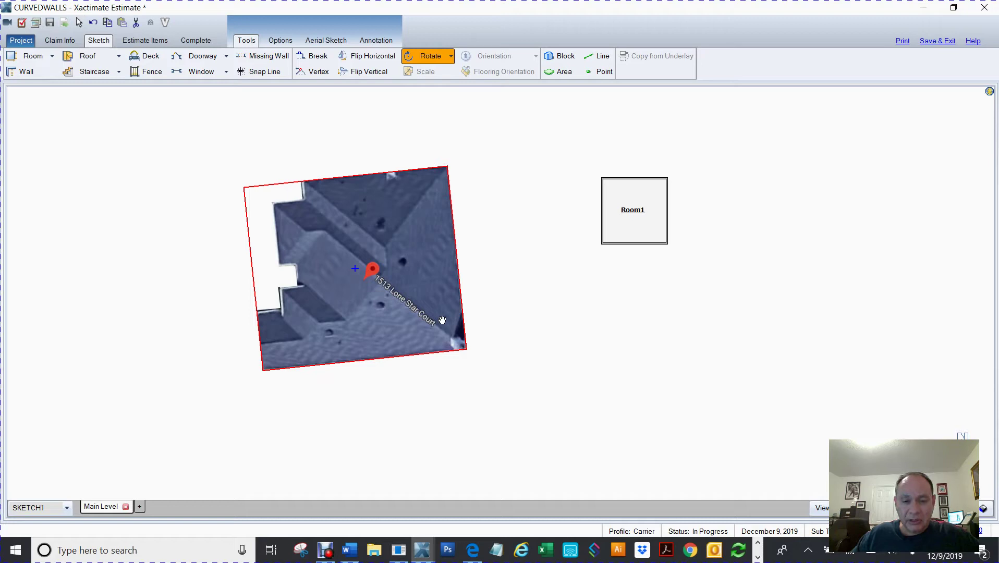
drag(442, 320, 358, 225)
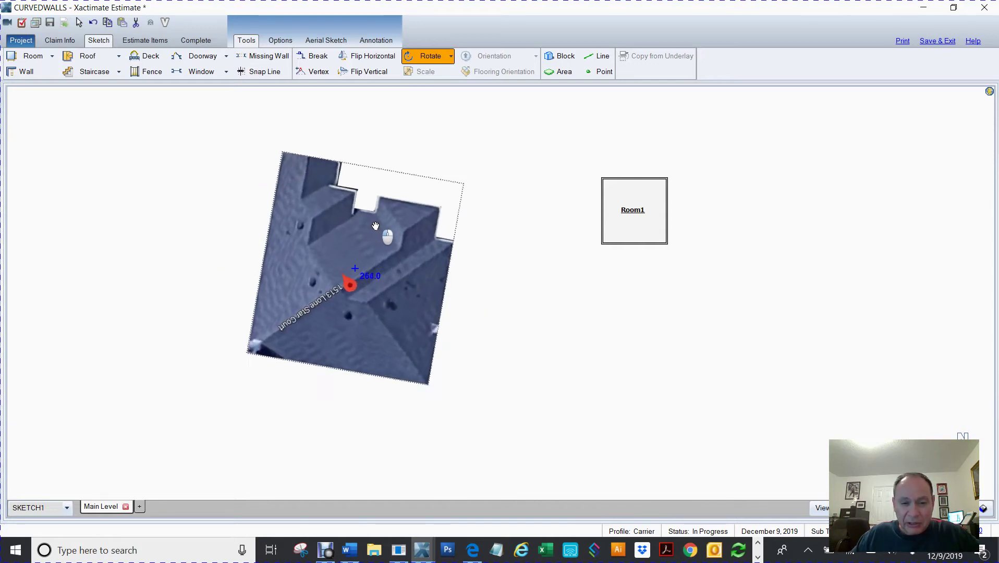
drag(393, 247, 344, 203)
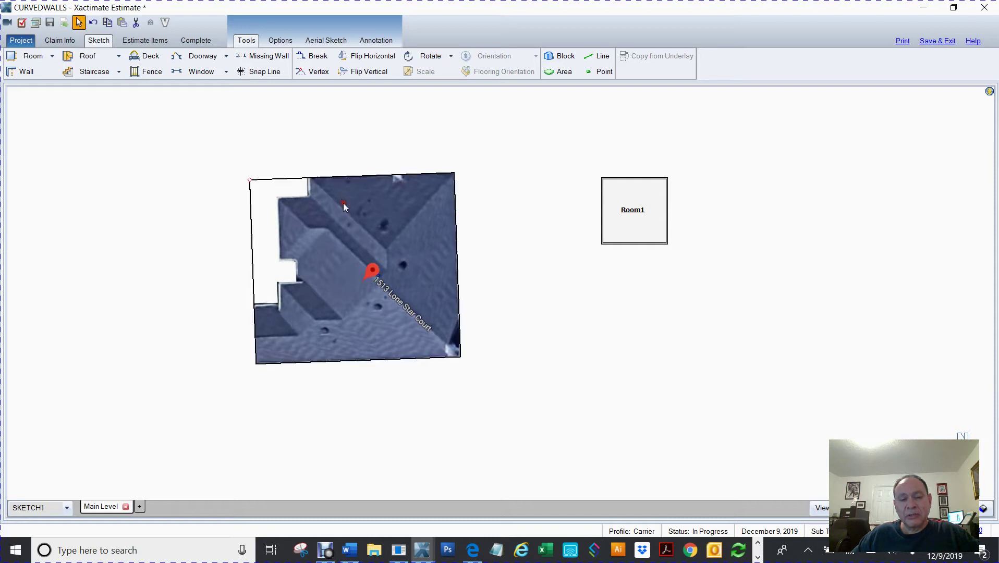
click(521, 327)
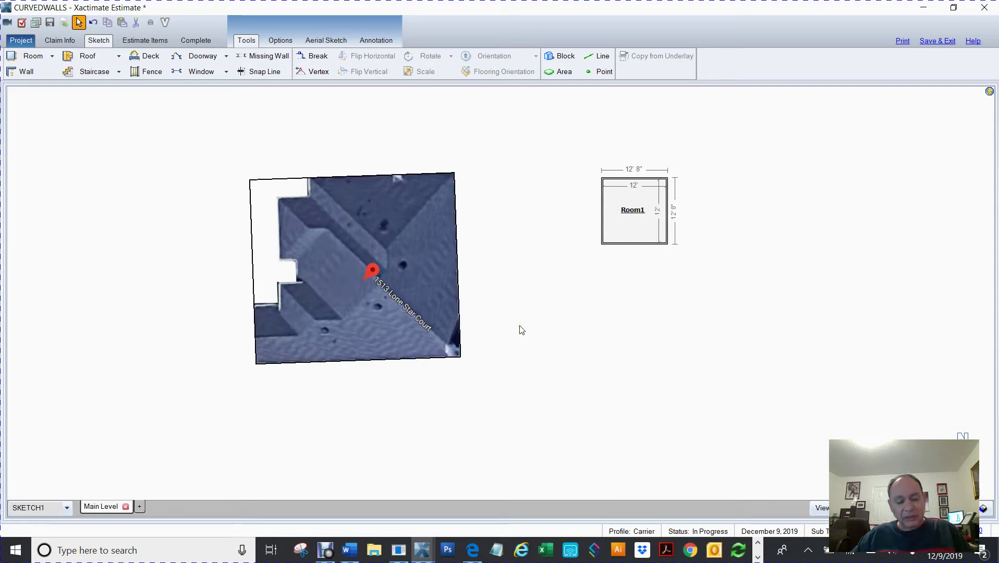
Place snap guides at the image's lower-left corner, then delete them
key(s)
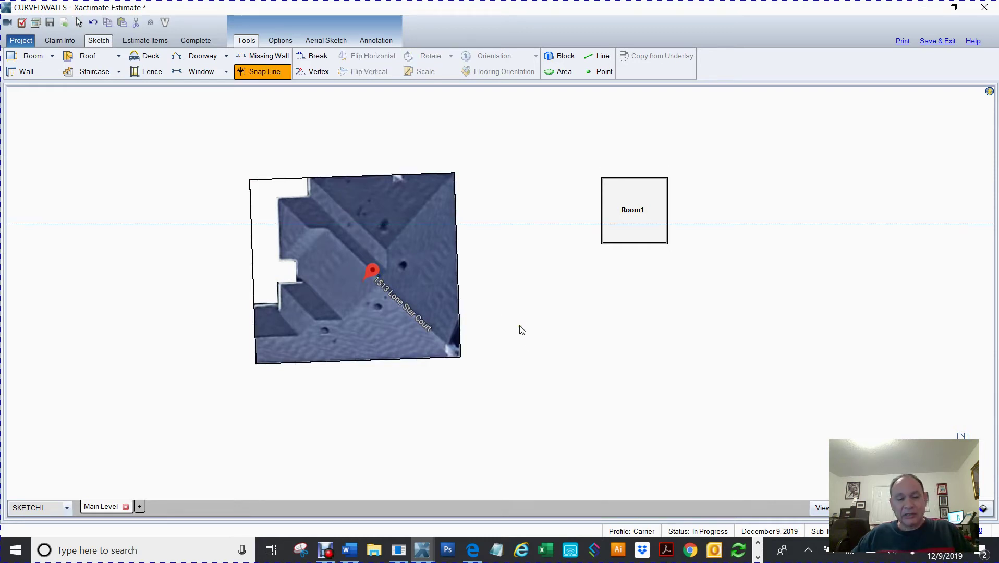
click(256, 365)
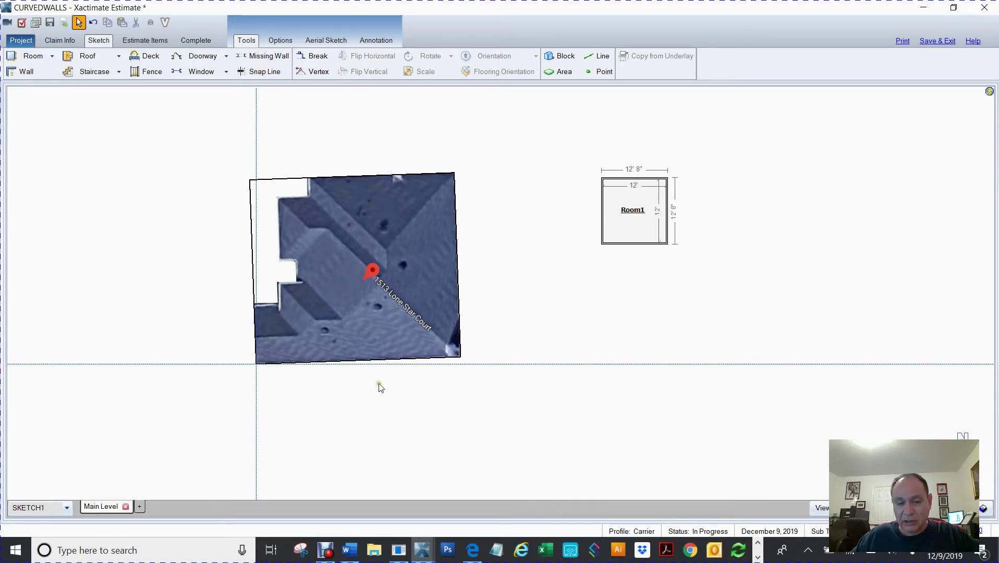
click(178, 364)
key(Delete)
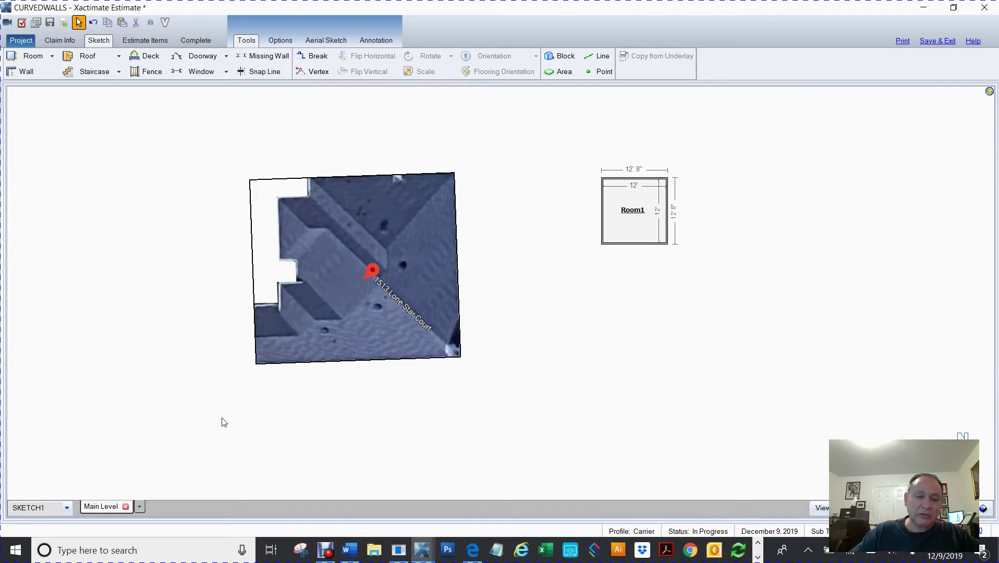
Ortho-rotate the aerial underlay by -2.0 degrees so its bottom edge is level
click(374, 266)
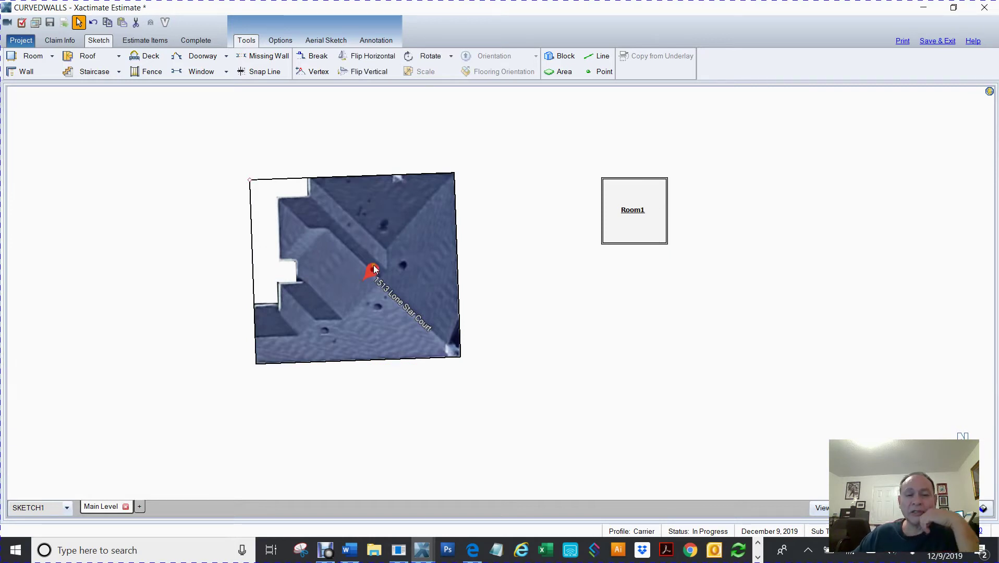
click(451, 57)
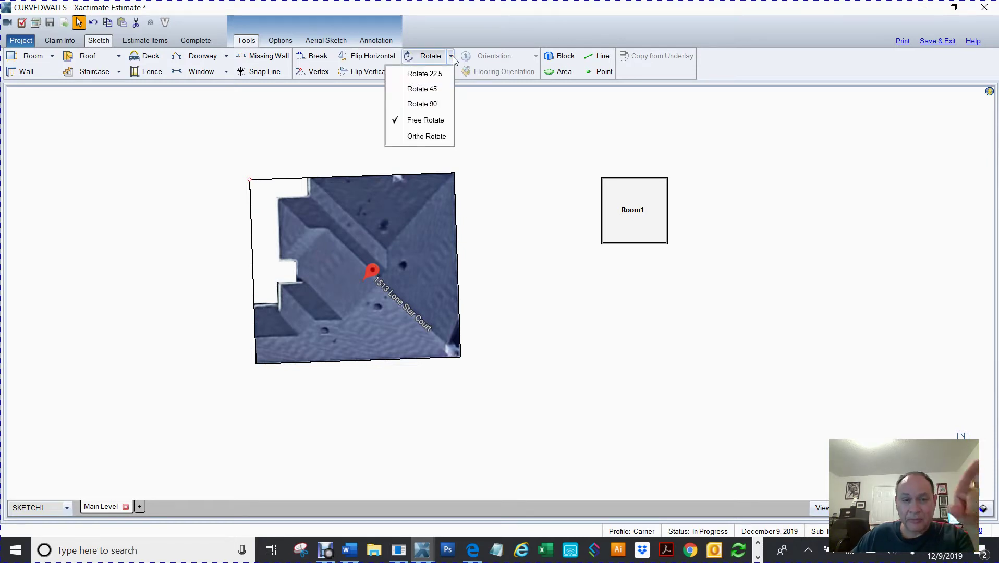
click(394, 138)
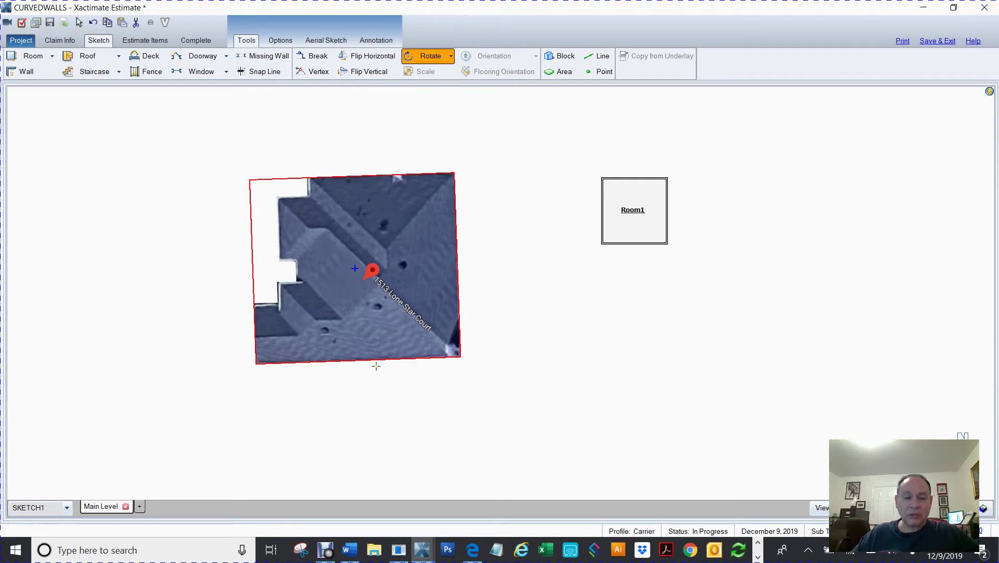
scroll(378, 367, up, 1)
scroll(379, 366, up, 3)
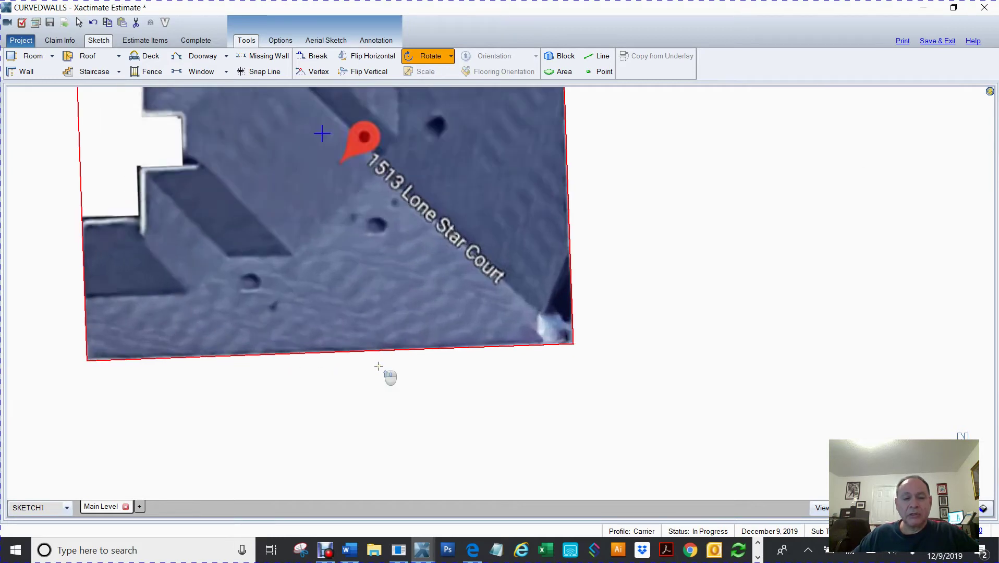
scroll(379, 367, down, 4)
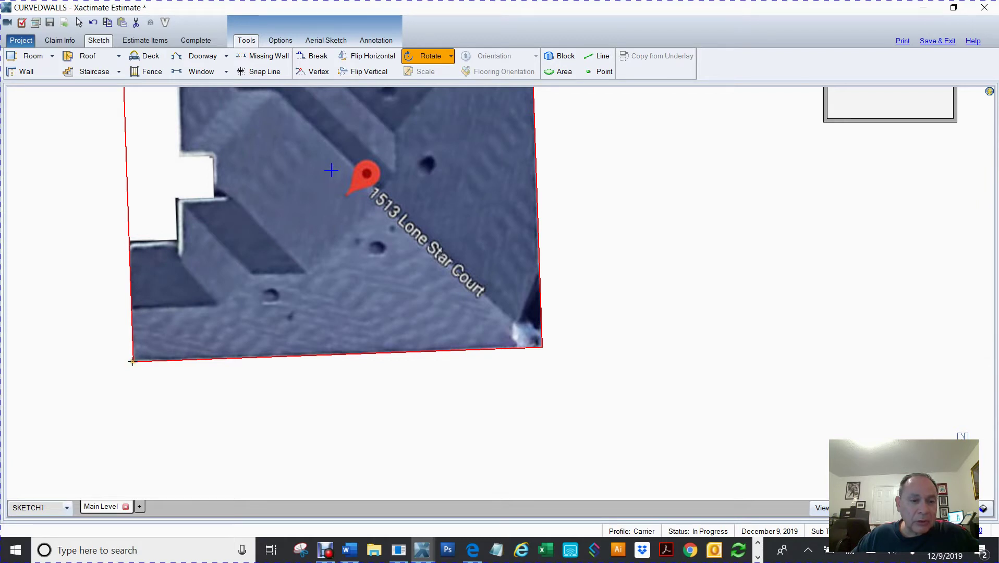
drag(132, 361, 586, 345)
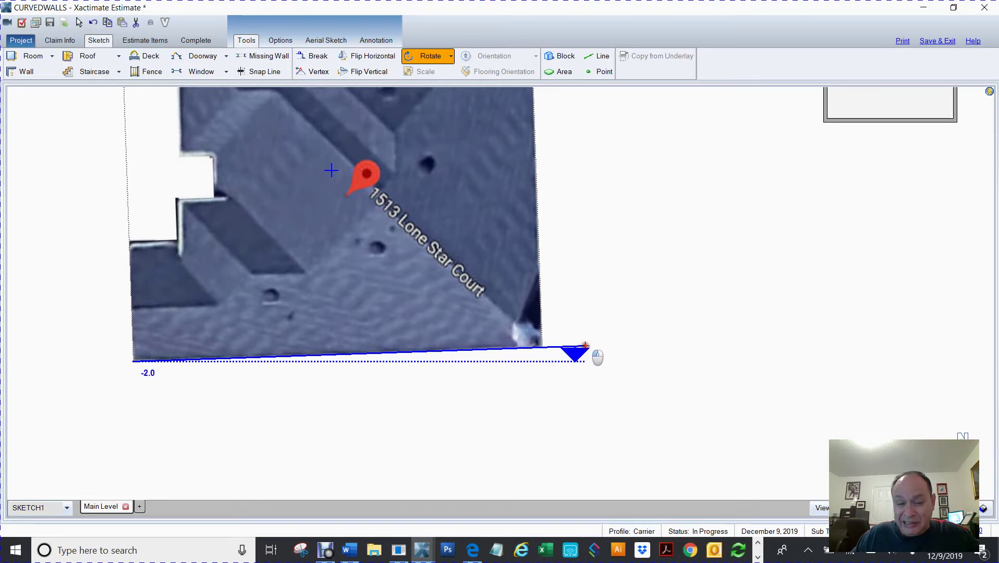
drag(586, 345, 586, 346)
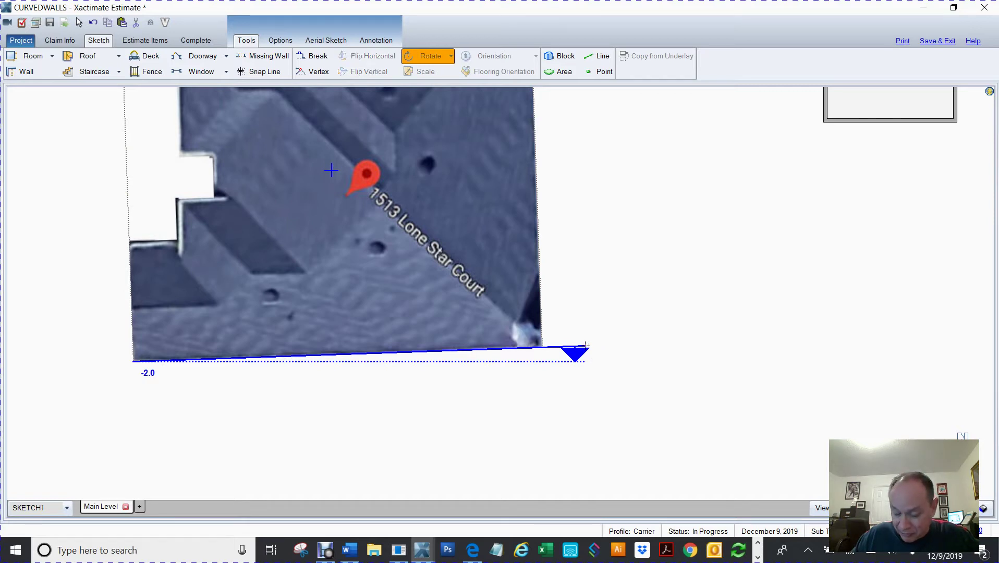
click(595, 355)
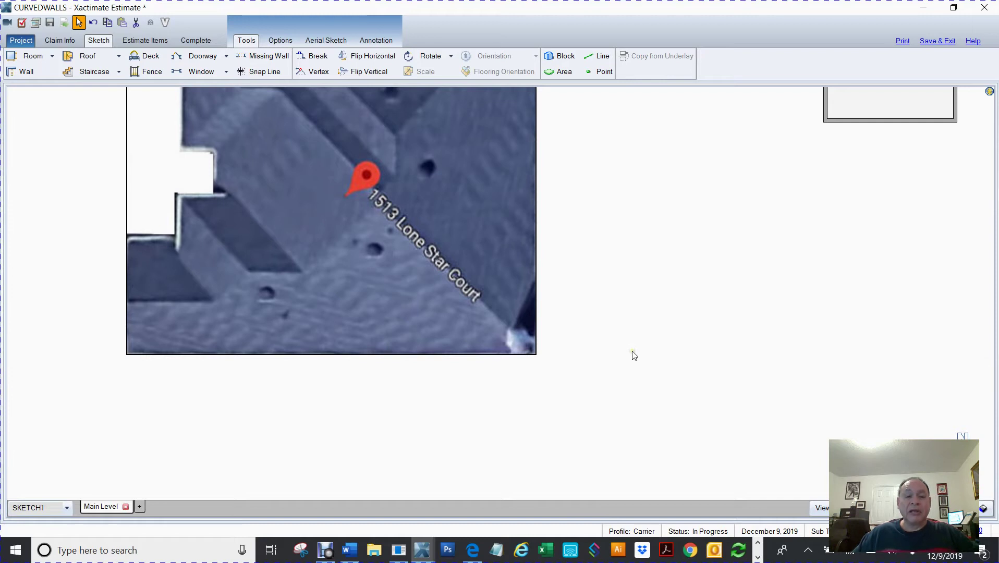
Add a trial snap line, delete both snap lines, and zoom out
key(s)
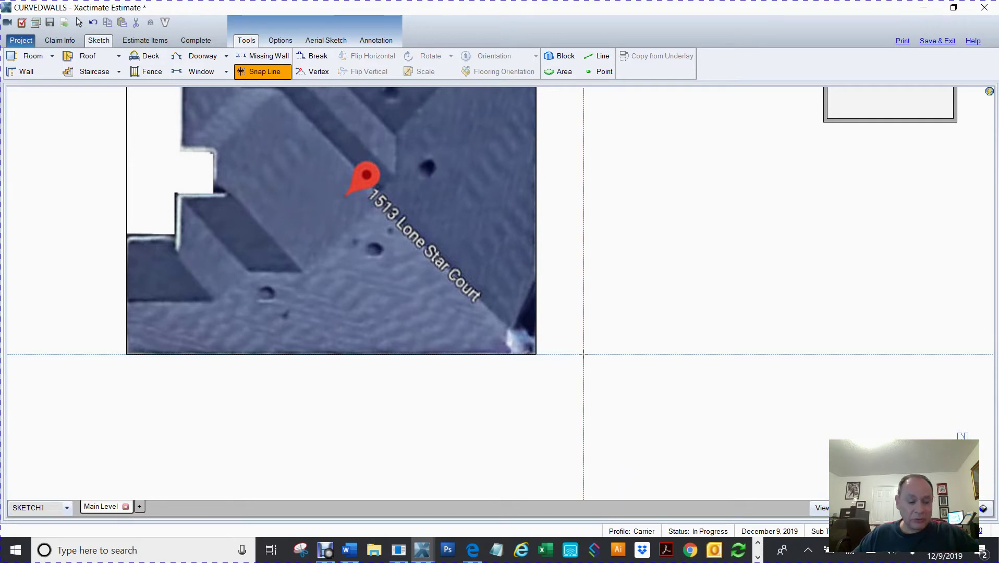
click(607, 381)
drag(573, 344, 659, 428)
key(Delete)
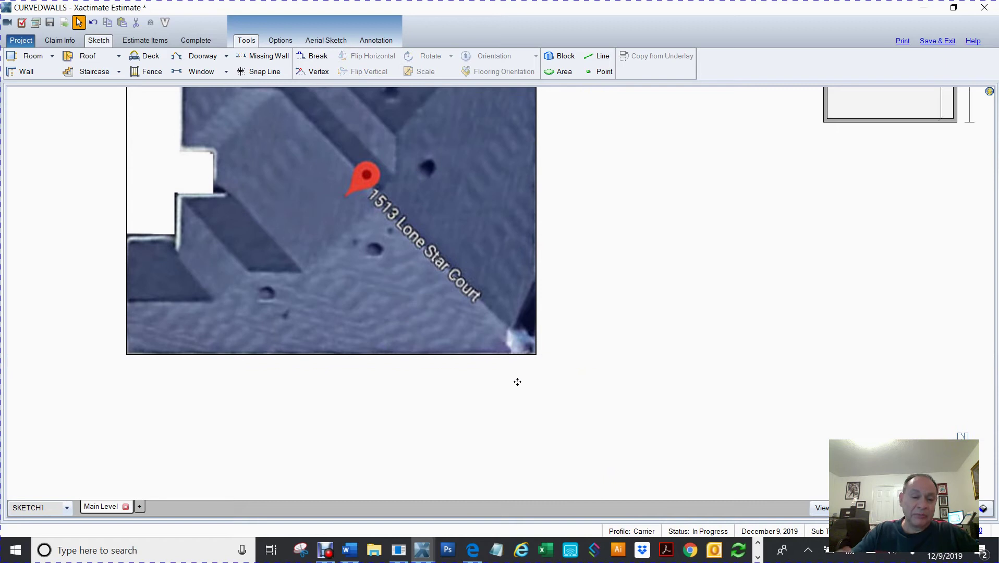
scroll(584, 374, down, 5)
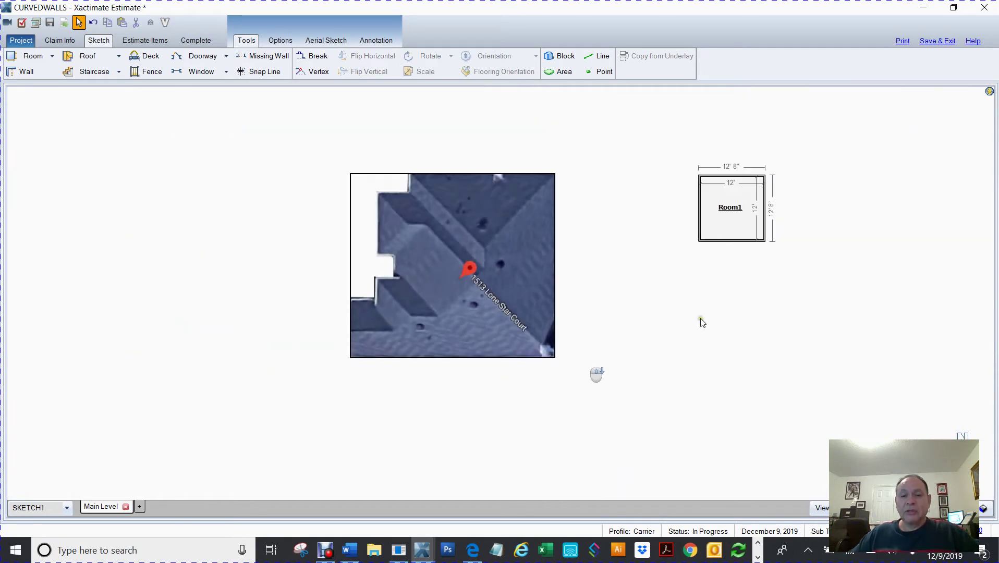
Select Room1, shift it left and down, and rotate it 45° then 90°
click(715, 208)
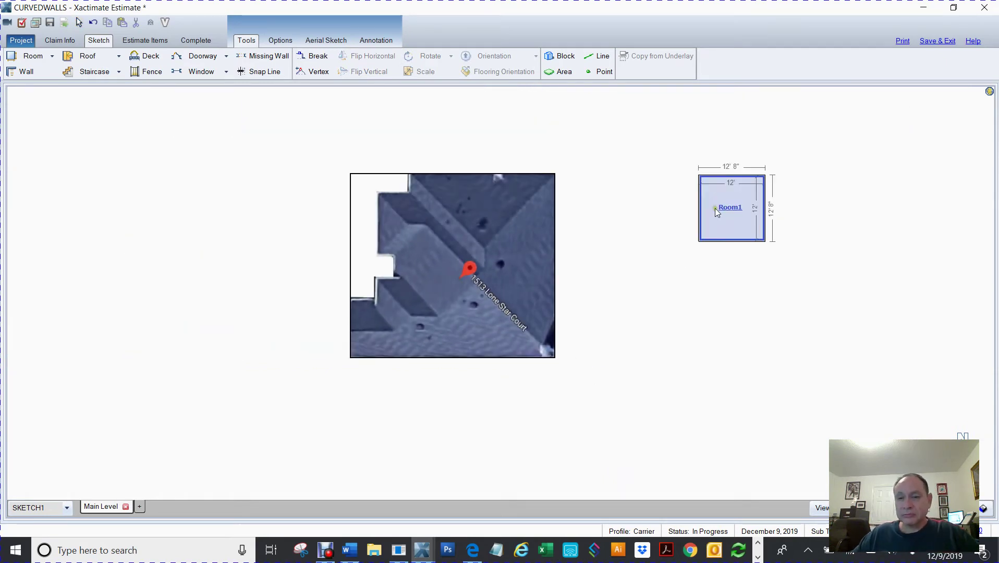
drag(632, 124, 876, 321)
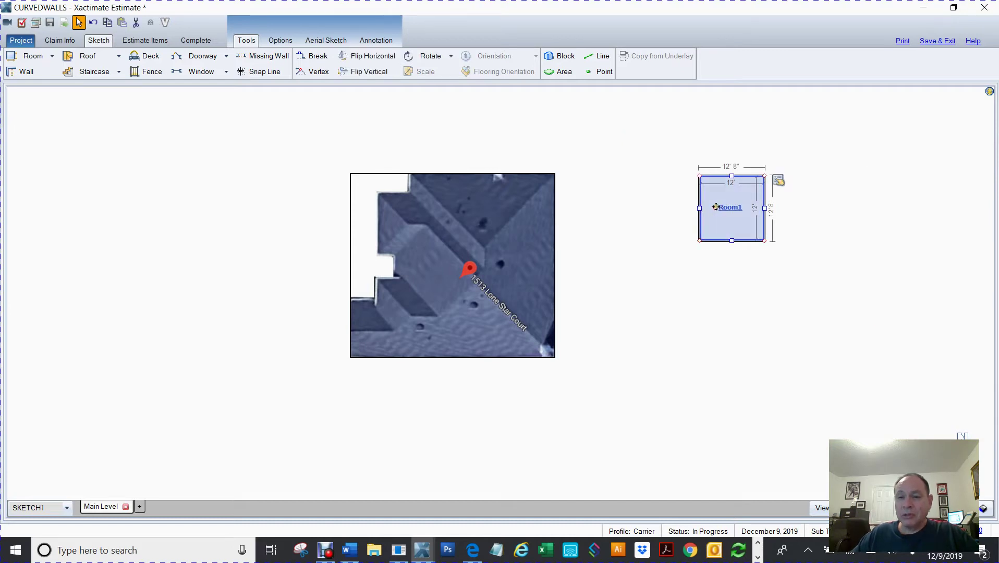
drag(718, 207, 645, 257)
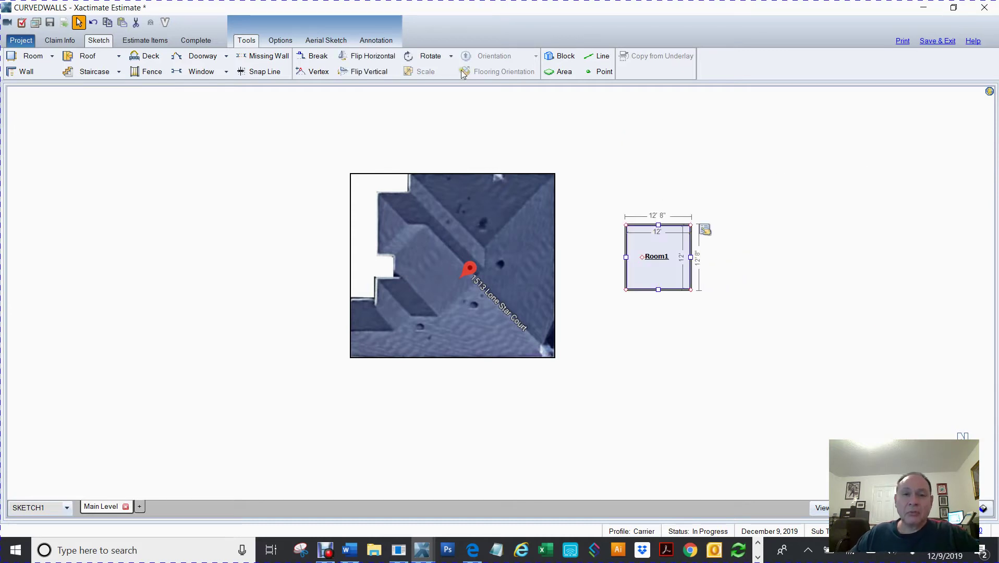
click(452, 56)
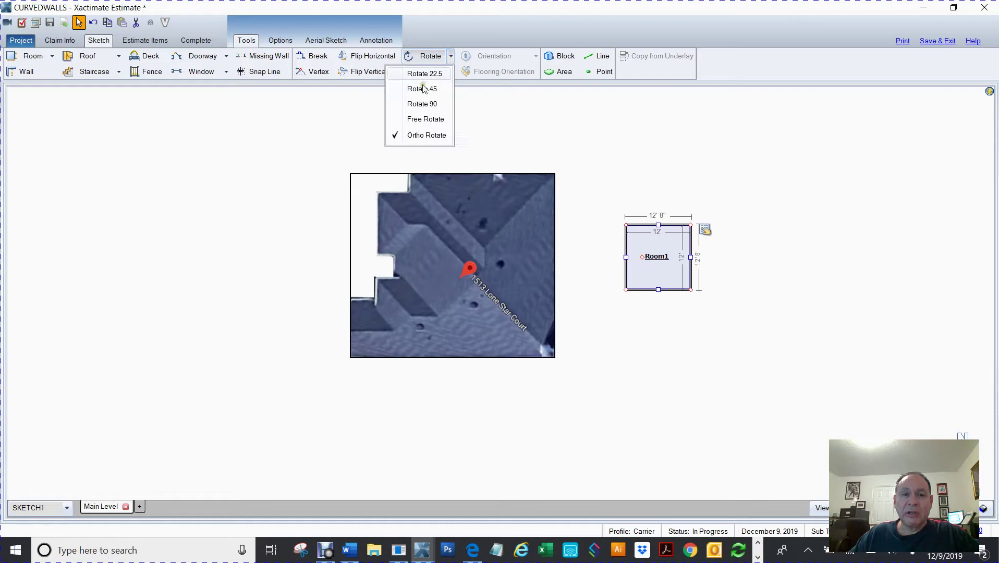
click(422, 89)
click(451, 57)
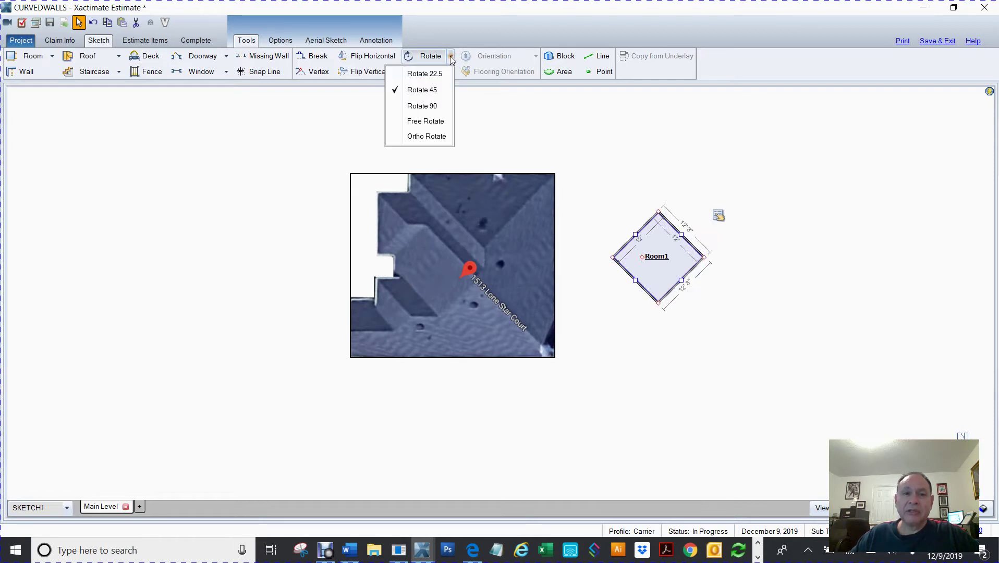
click(423, 106)
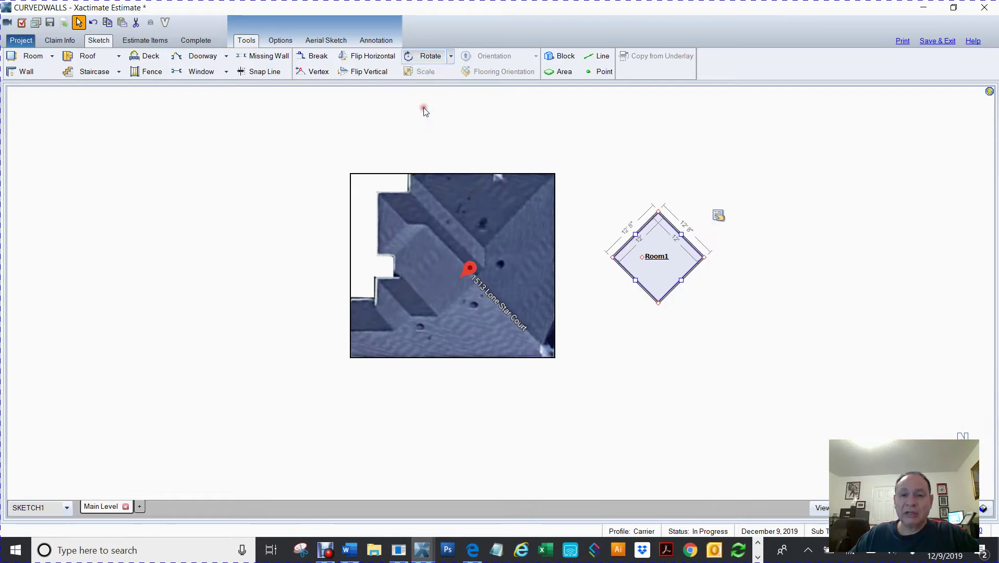
Move the Room1 diamond beside the aerial underlay and deselect it
click(451, 57)
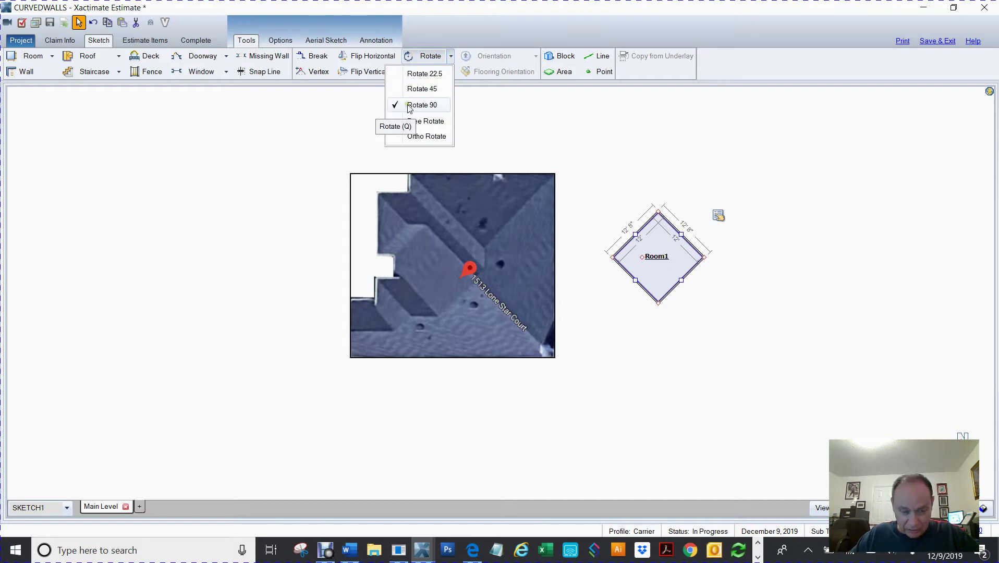
click(647, 265)
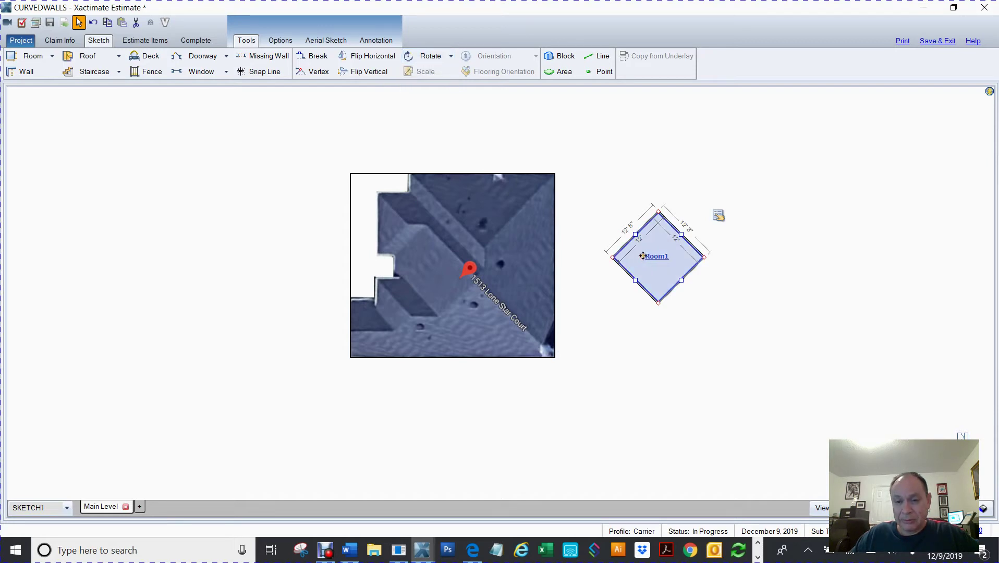
drag(643, 256, 673, 254)
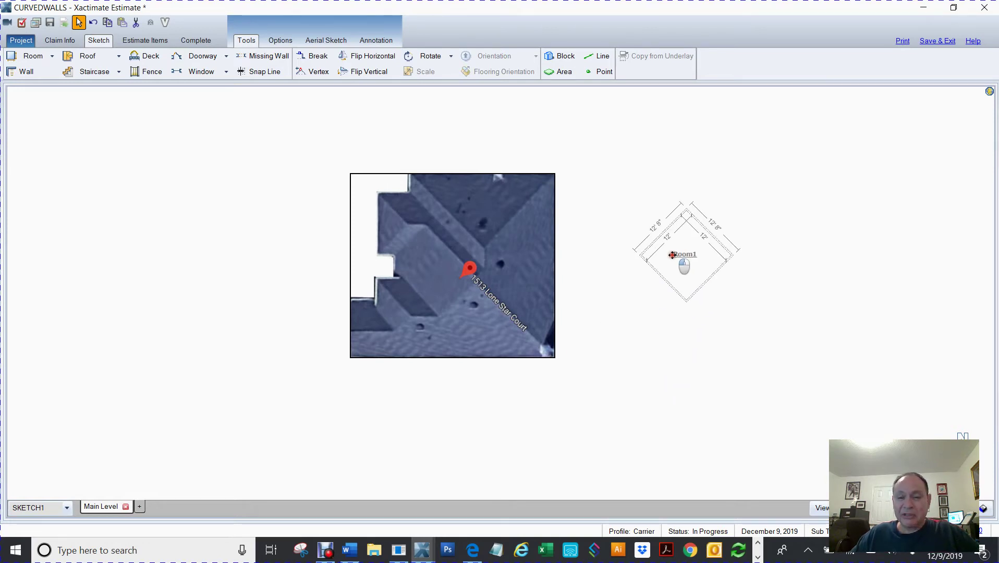
scroll(673, 254, down, 6)
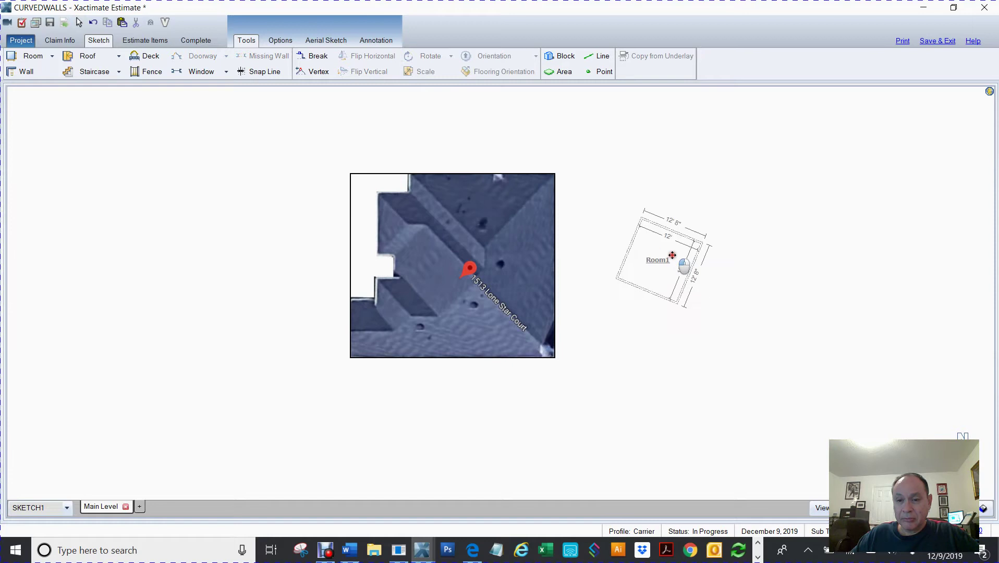
scroll(672, 255, up, 2)
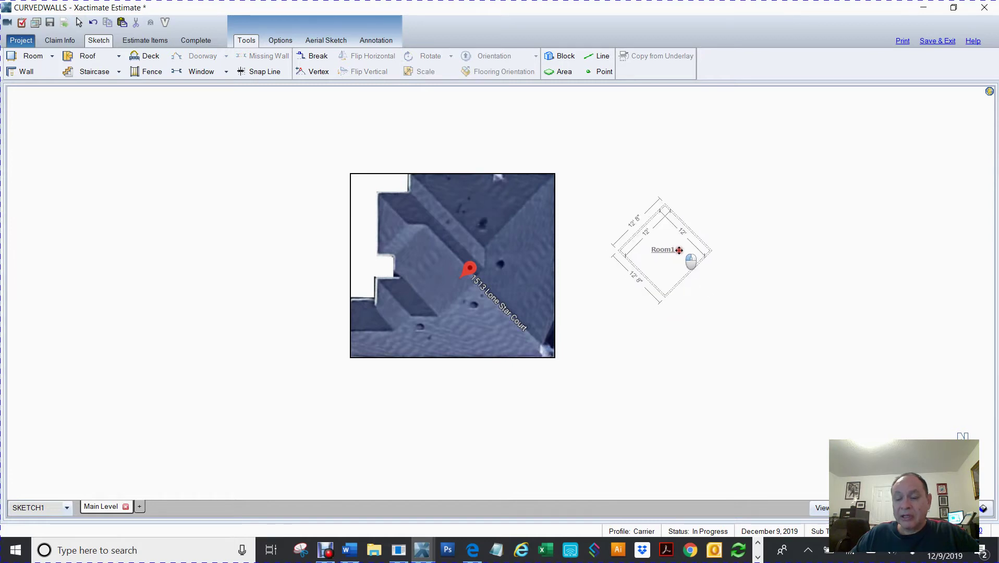
click(679, 249)
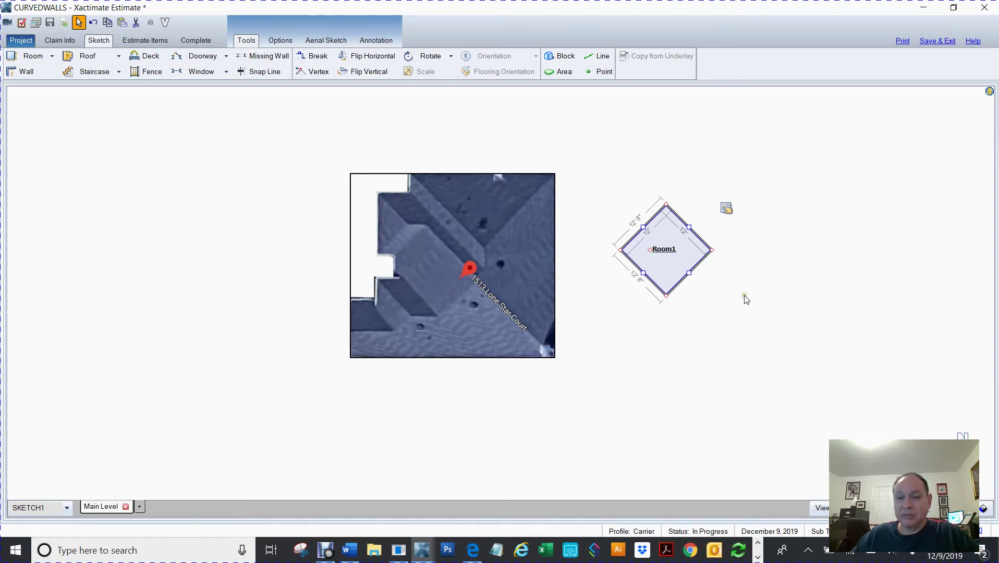
click(476, 281)
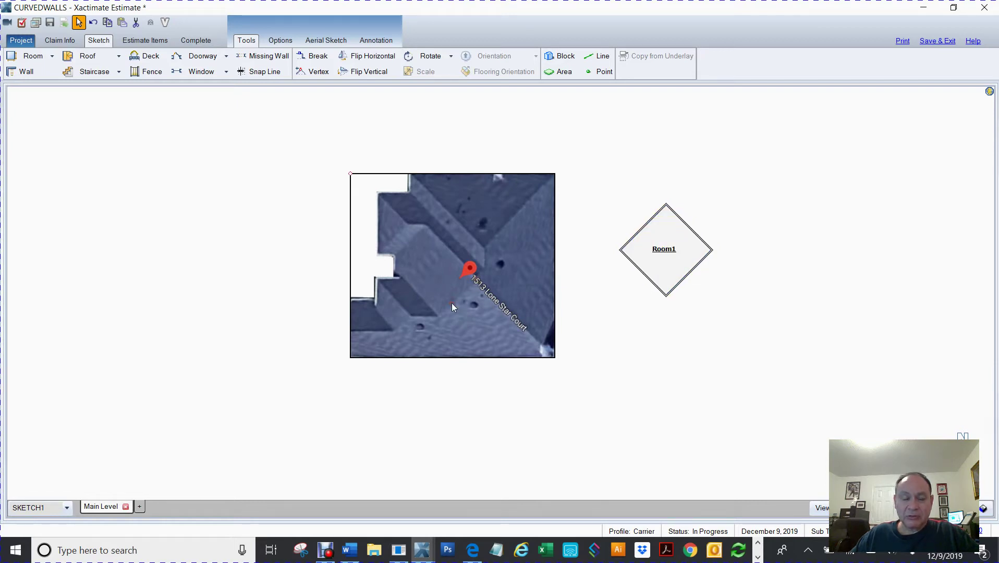
Free-rotate the aerial underlay by its corner to a tilt of about 353°
click(451, 56)
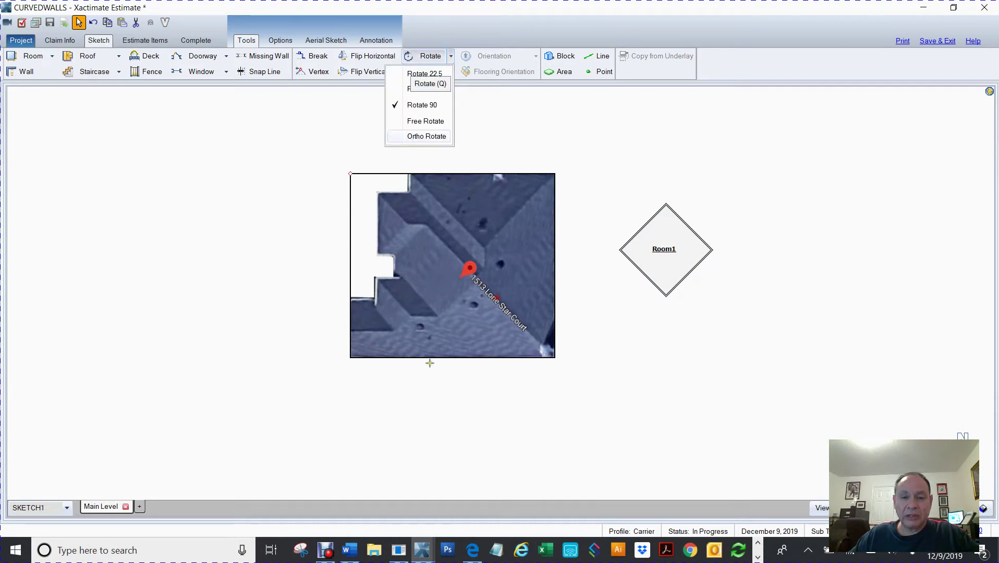
click(427, 136)
click(450, 56)
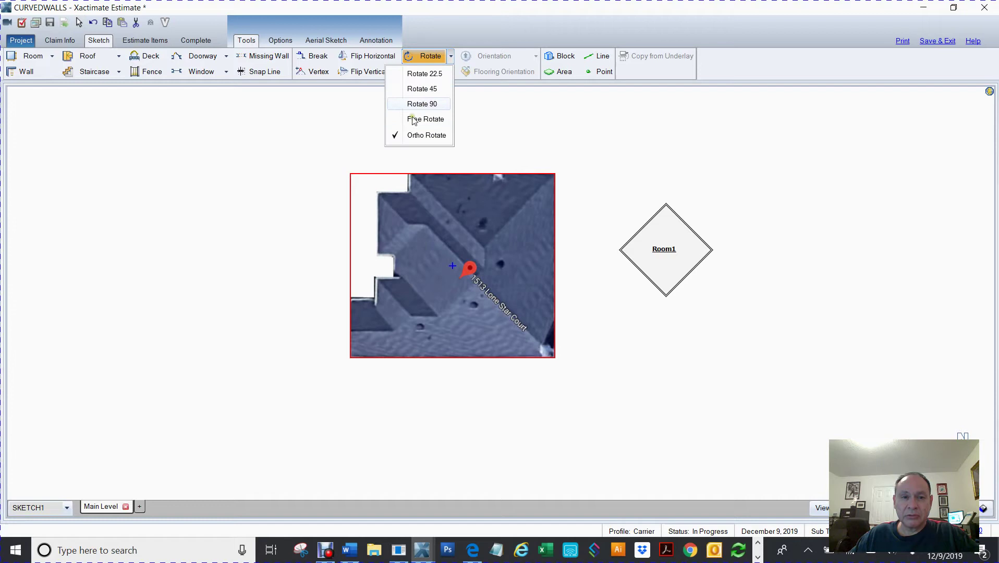
click(412, 119)
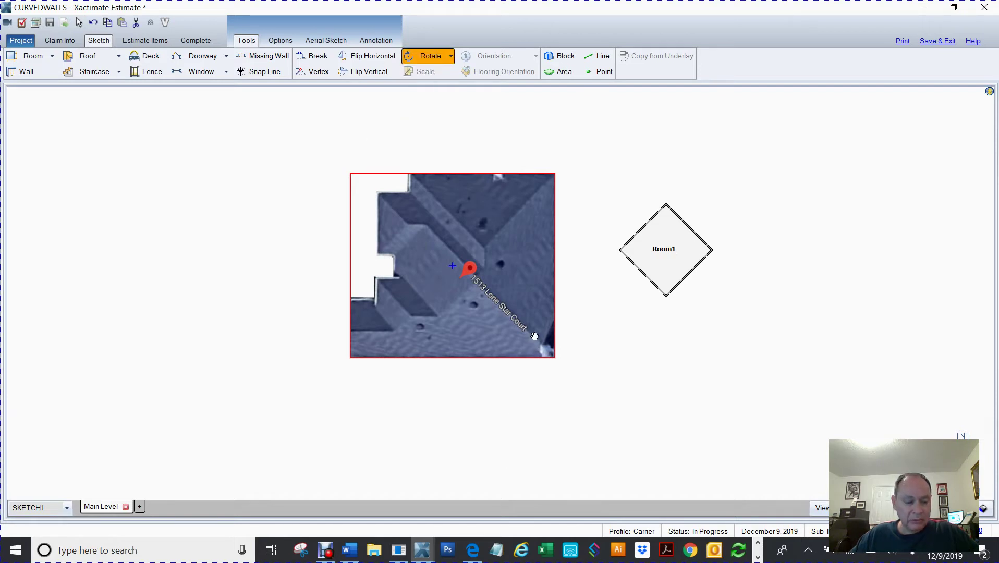
drag(534, 336, 526, 376)
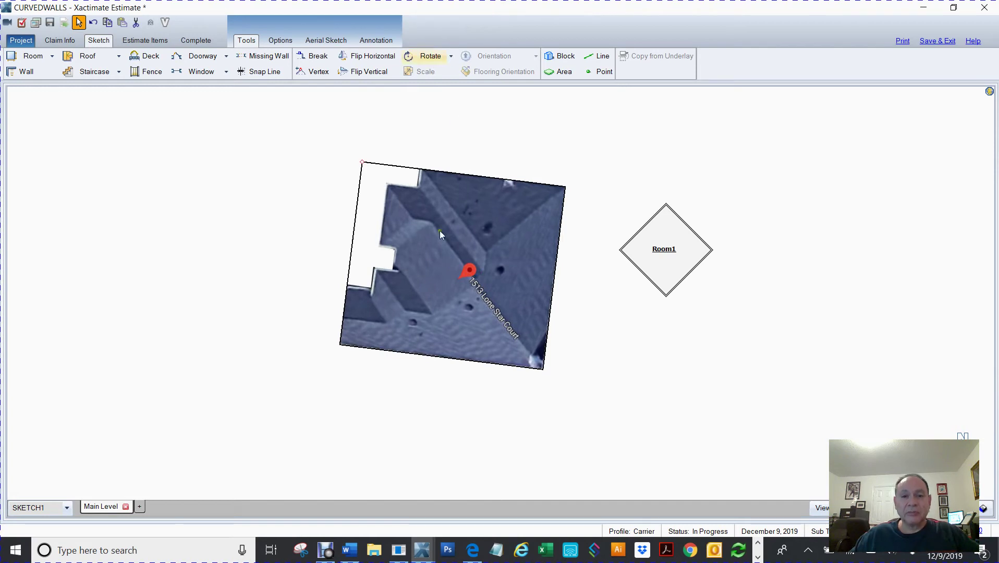
click(451, 58)
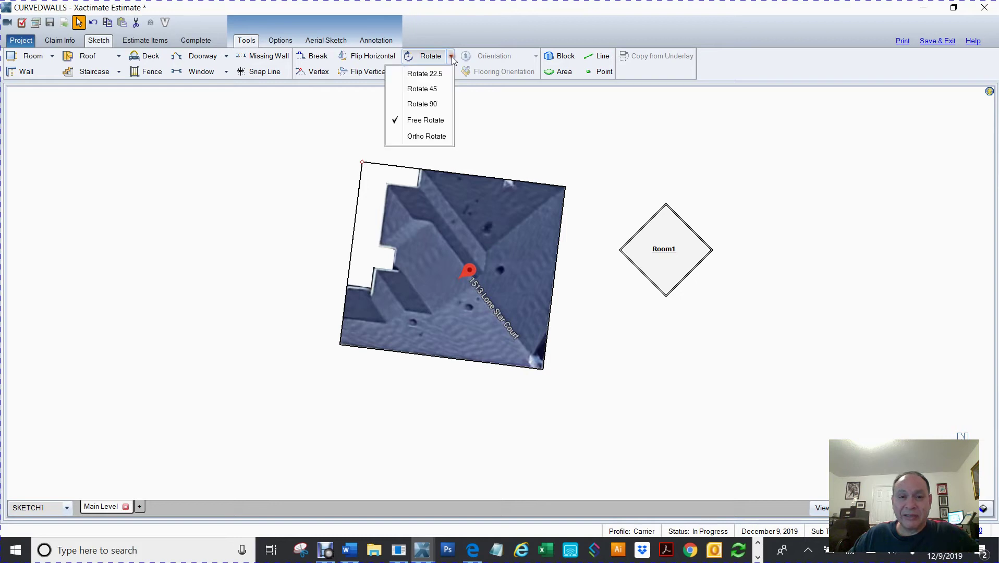
Spin the underlay 90° twice and 22.5° four times, then nudge it left and down
click(417, 104)
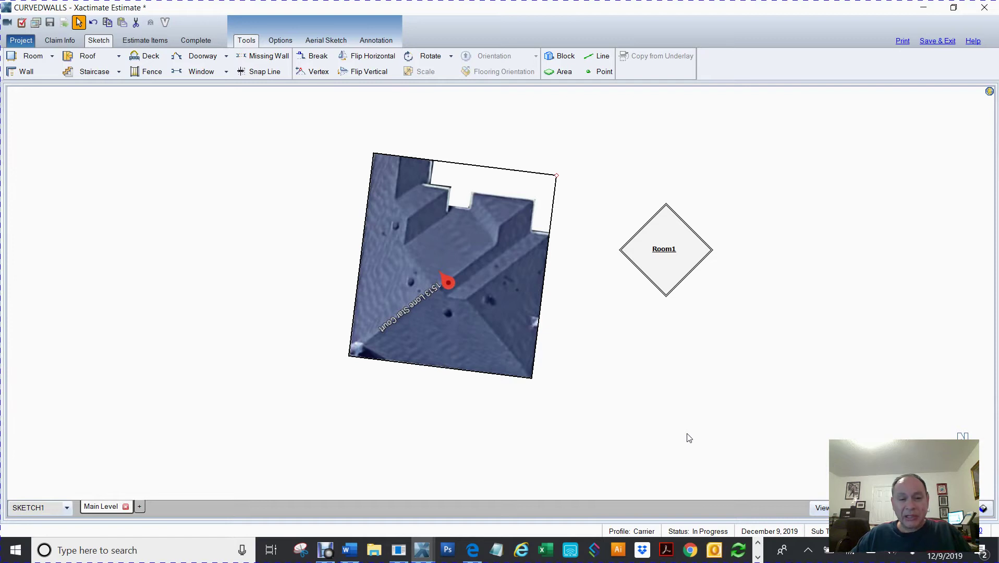
key(ctrl+r)
key(ctrl+r)
key(ctrl+r)
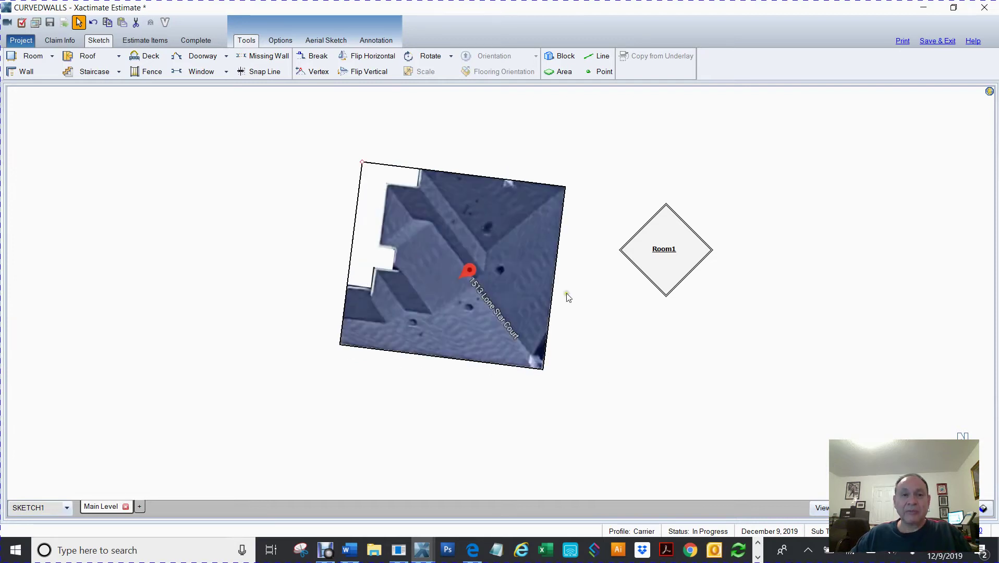
click(452, 58)
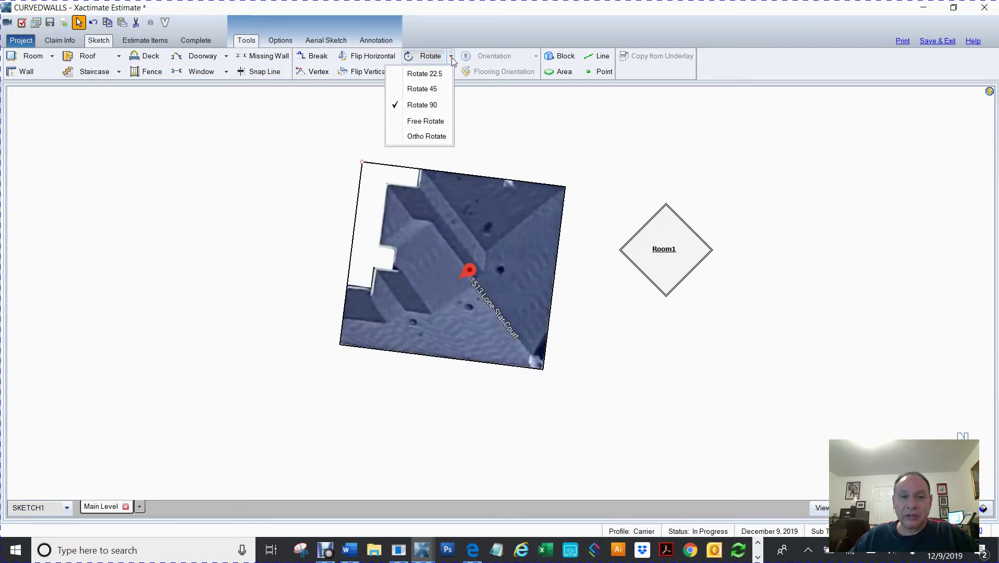
click(428, 74)
key(ctrl+r)
key(ctrl+r)
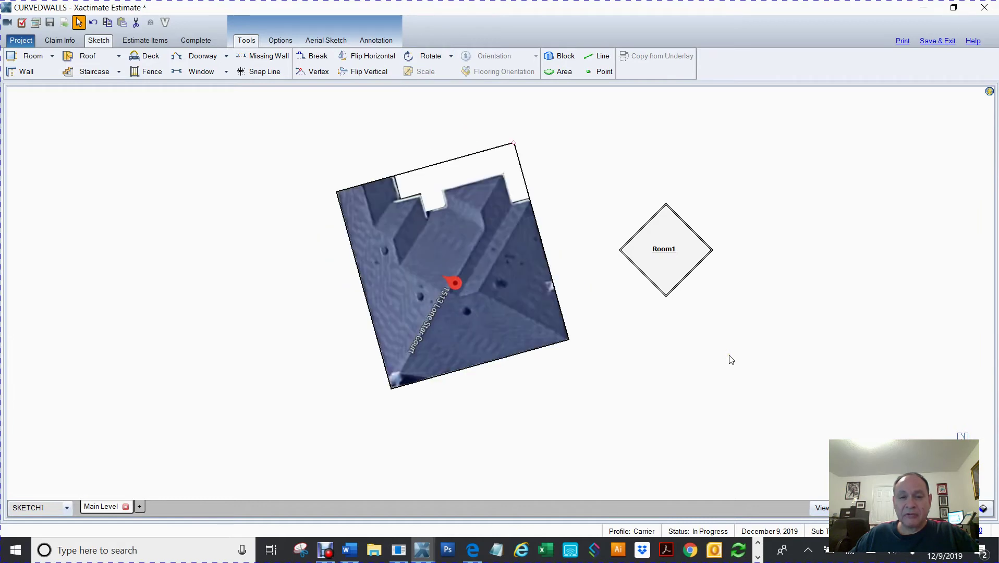
key(ctrl+r)
key(ctrl+r)
key(ctrl+r)
key(ctrl+r)
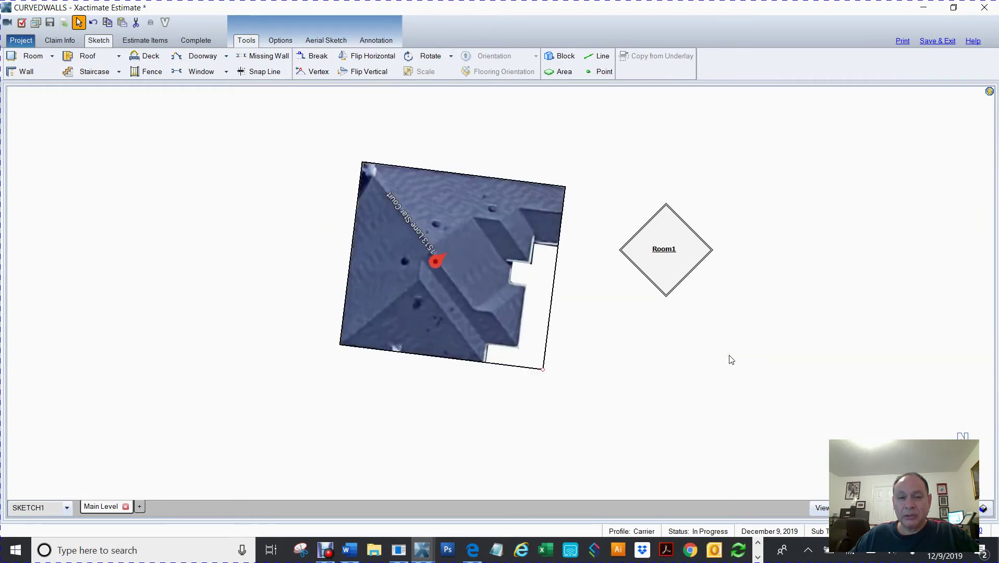
key(ctrl+r)
key(ctrl+r)
key(ctrl+r)
key(ctrl+r)
key(ctrl+r)
key(ctrl+r)
key(ctrl+r)
key(ctrl+r)
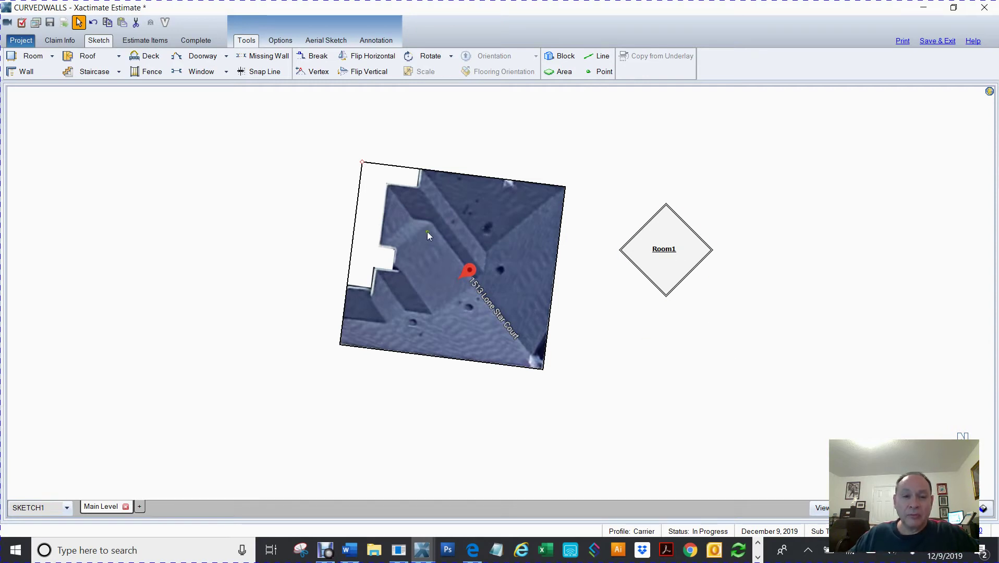
click(361, 162)
drag(361, 163, 536, 342)
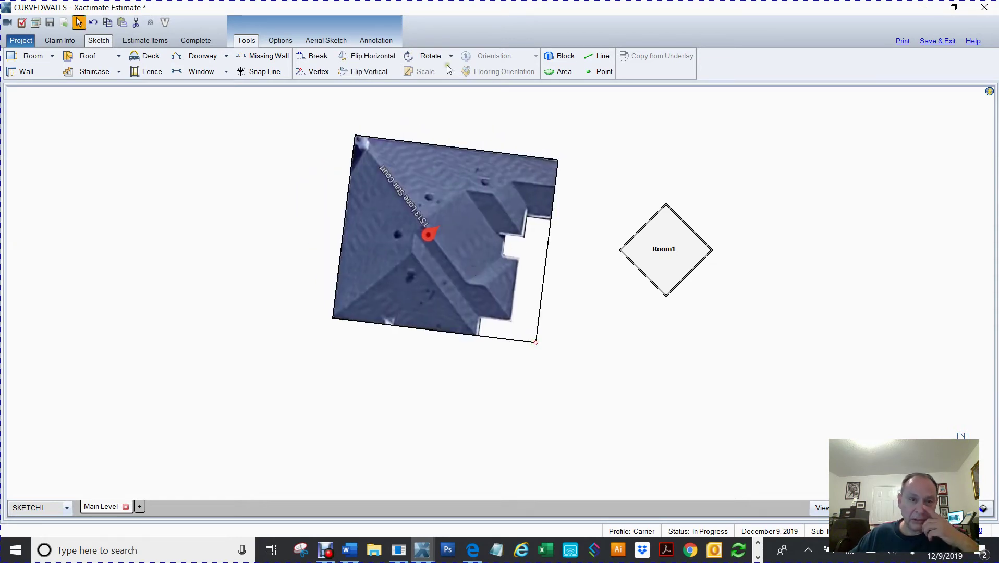
Rotate the underlay 90° and swing it by its corner so the notch faces left
click(451, 57)
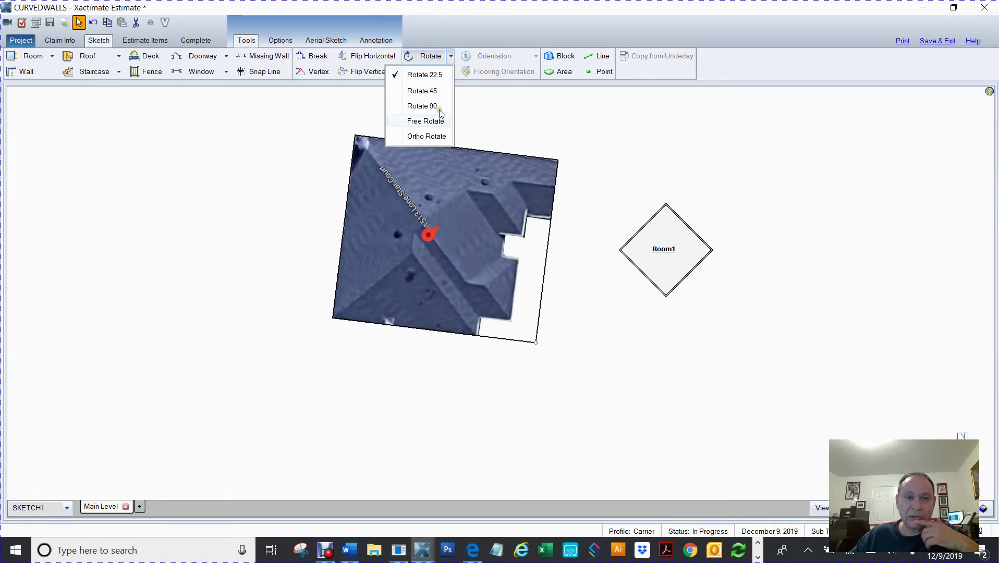
click(422, 105)
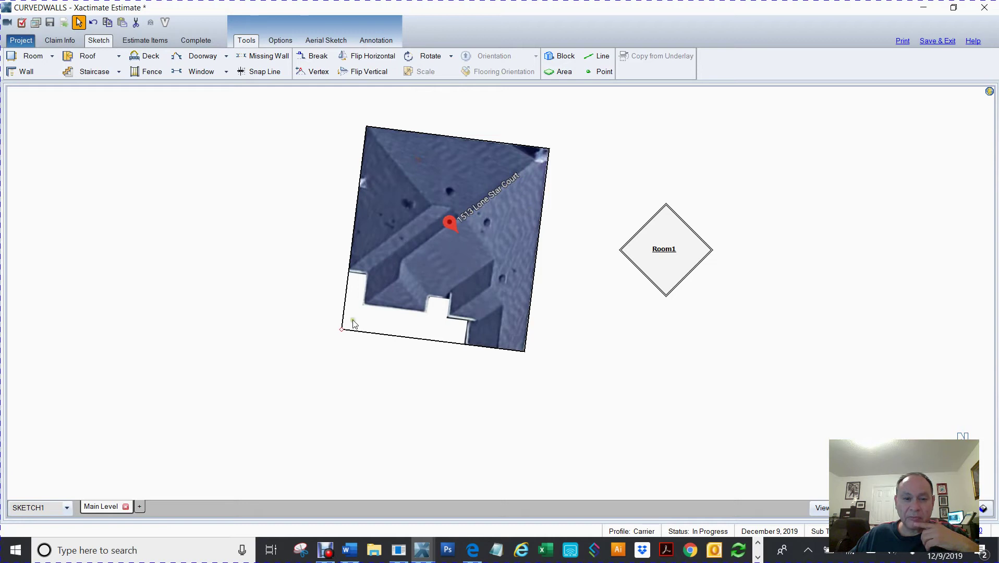
drag(342, 330, 334, 203)
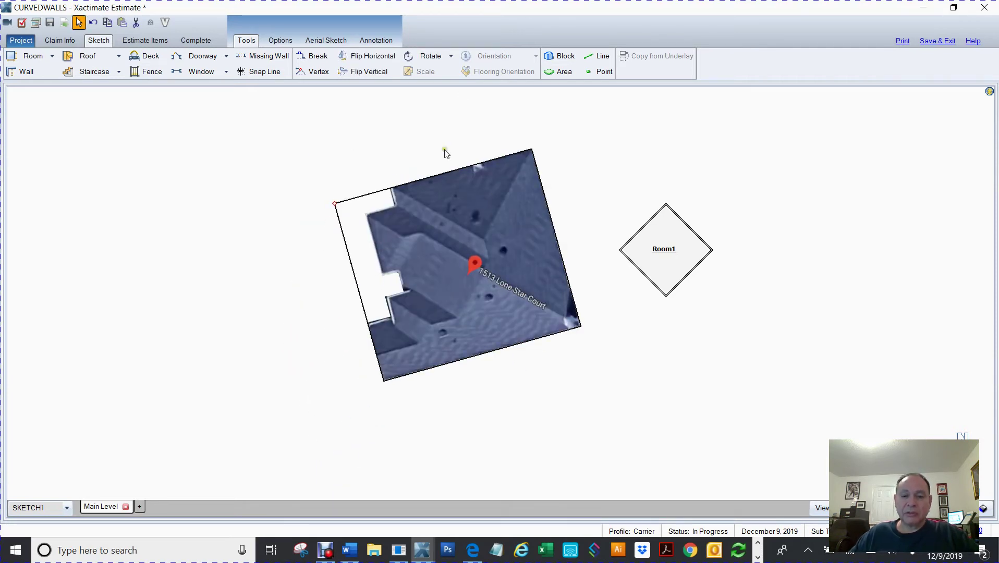
Ortho-rotate the underlay from its bottom-left corner along its bottom edge to square it
click(451, 56)
click(402, 143)
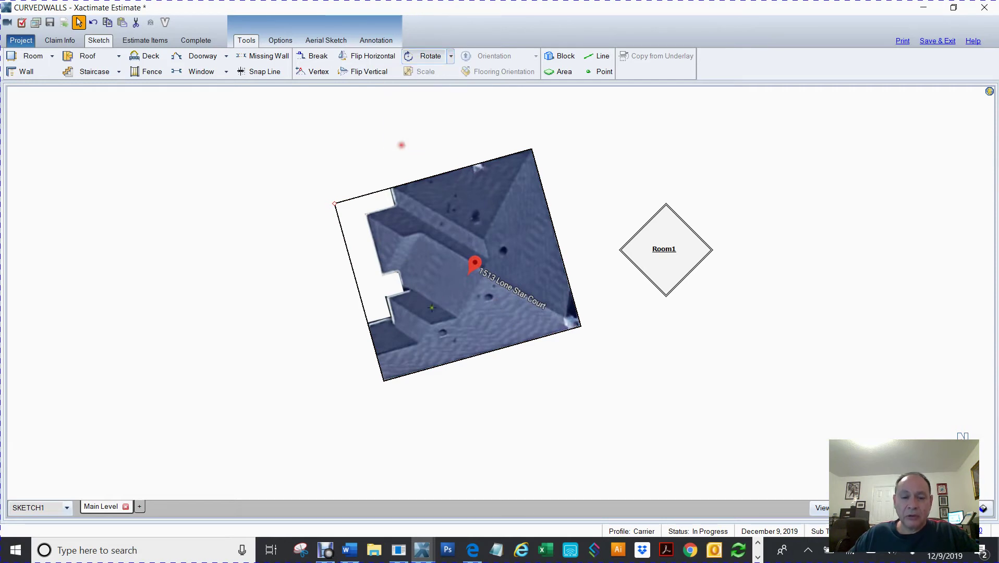
scroll(470, 412, up, 3)
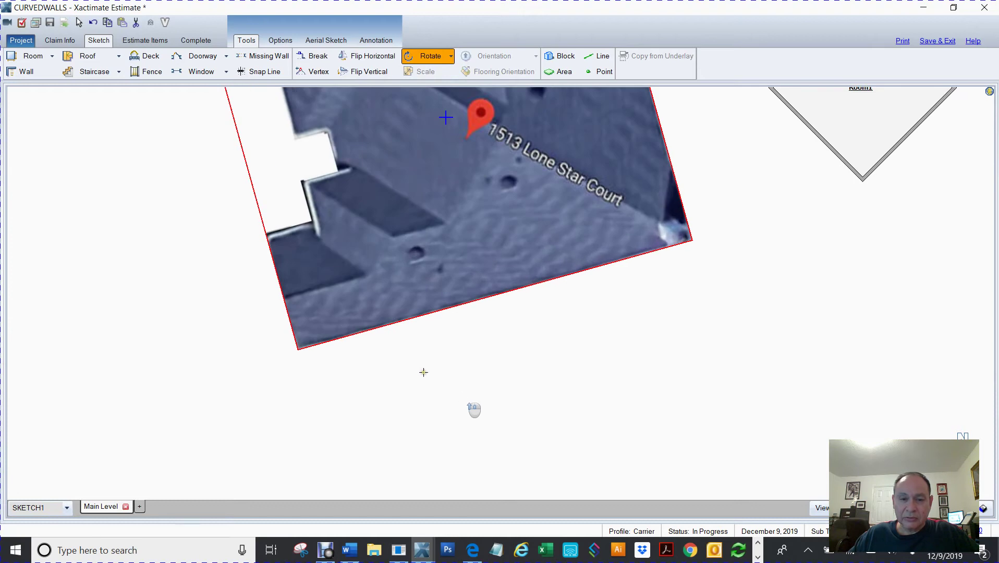
click(298, 349)
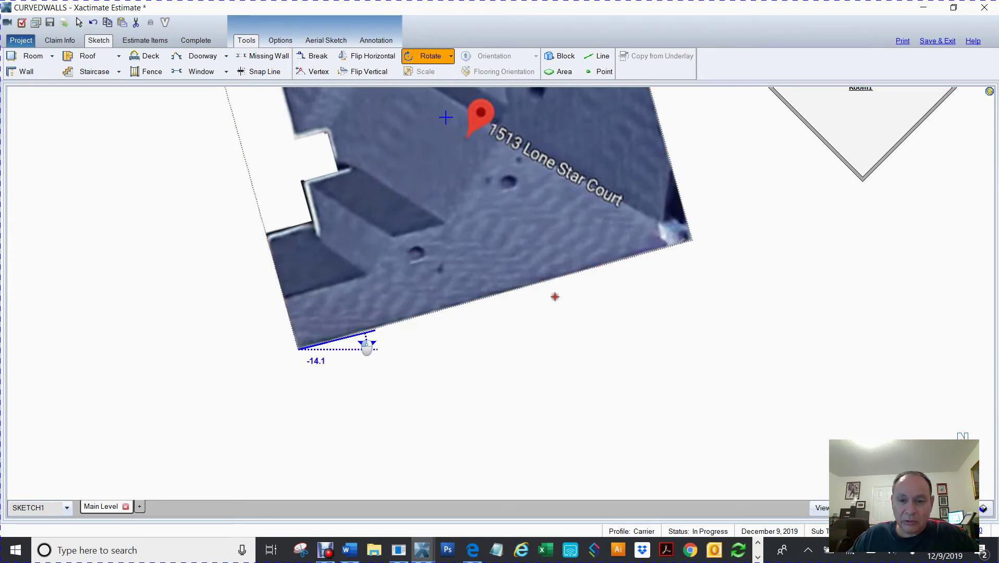
click(816, 204)
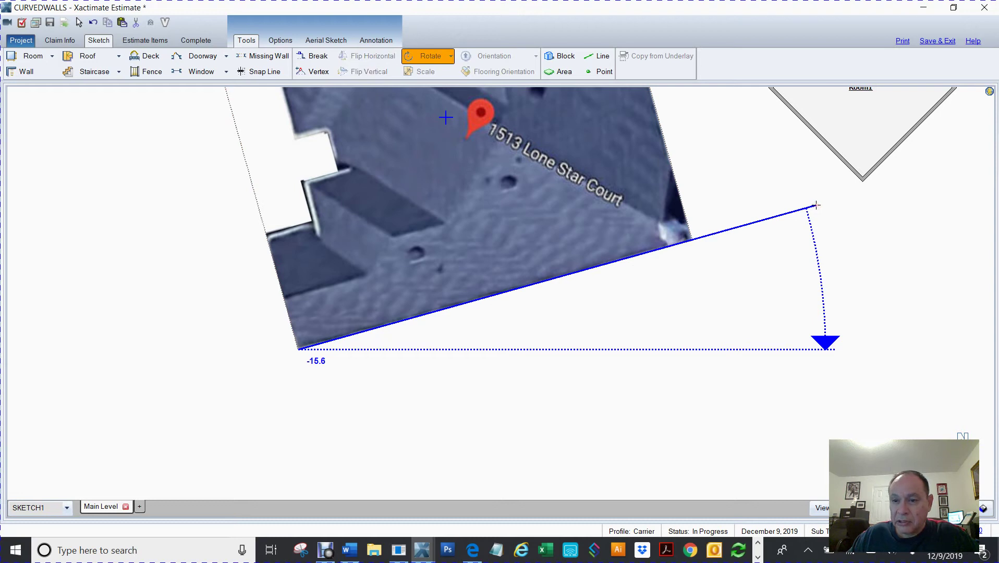
click(816, 205)
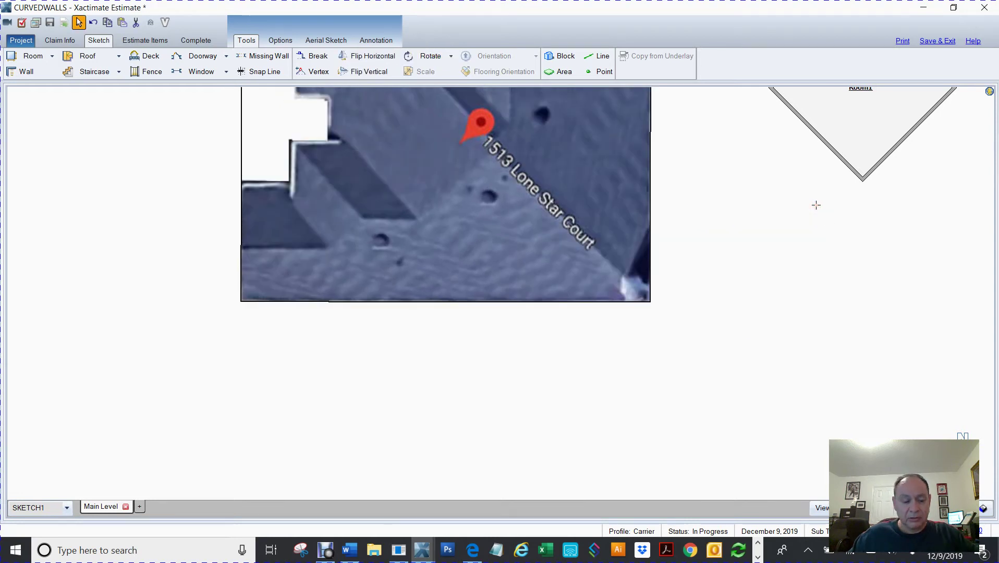
Pan to show the underlay and Room1 together, then select the Room1 diamond
scroll(814, 207, down, 2)
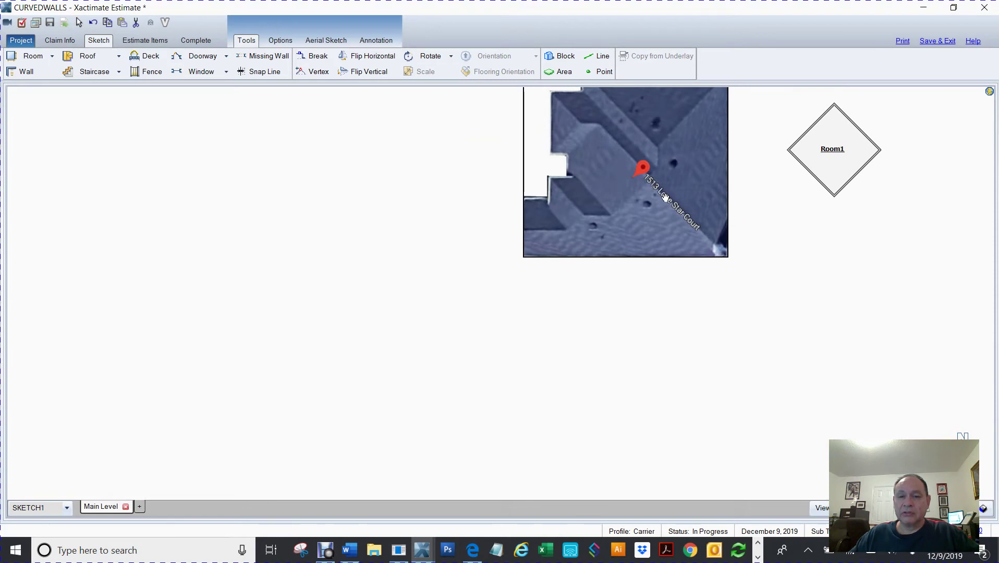
drag(661, 200, 425, 303)
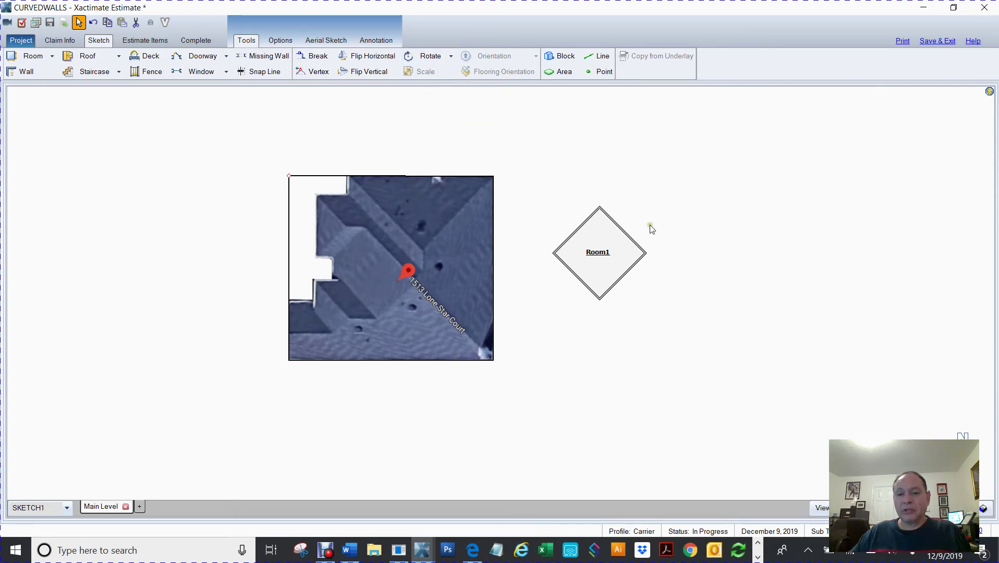
click(577, 272)
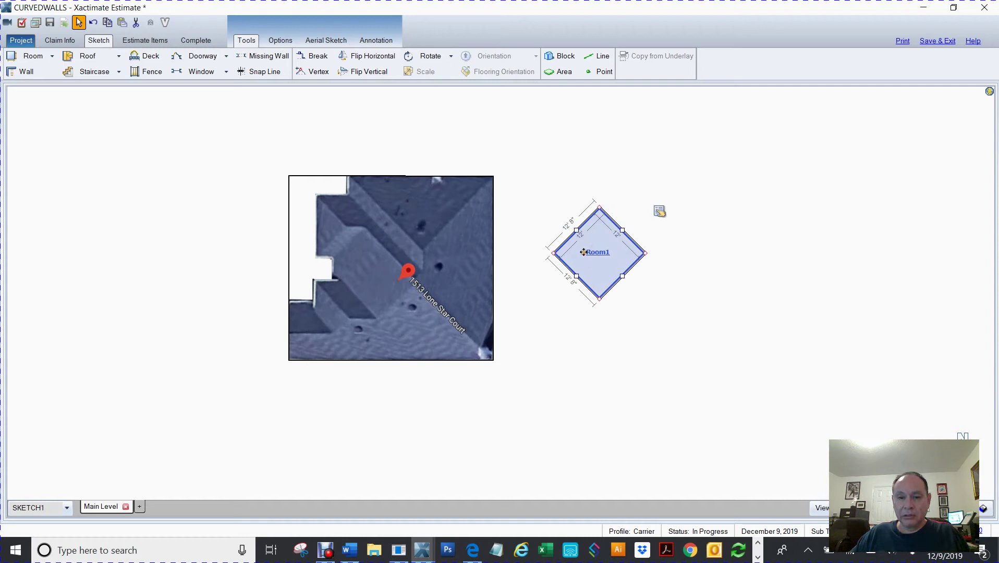
Rotate Room1 back to an upright 12' square and move it up beside the aerial image
drag(583, 252, 615, 241)
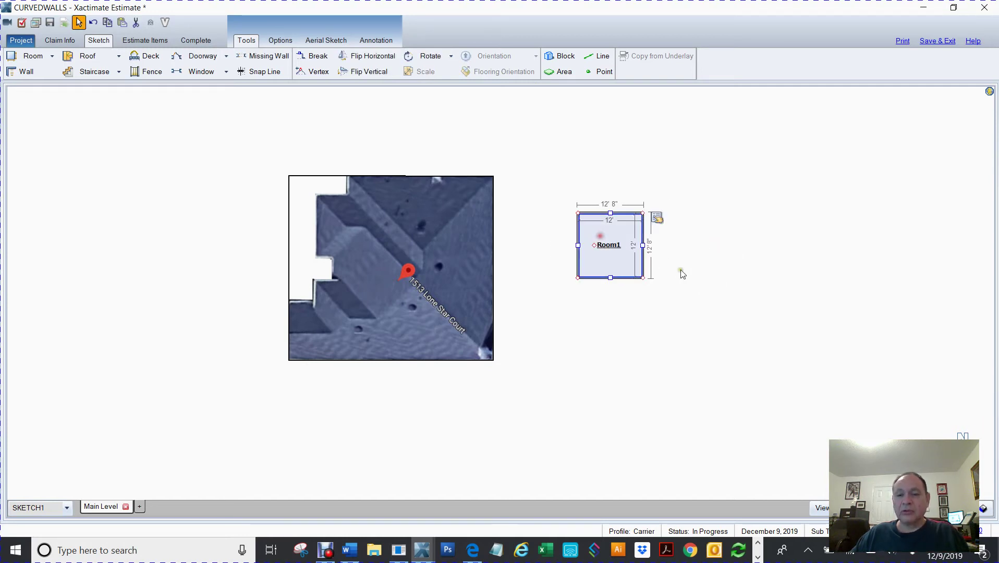
scroll(683, 274, up, 3)
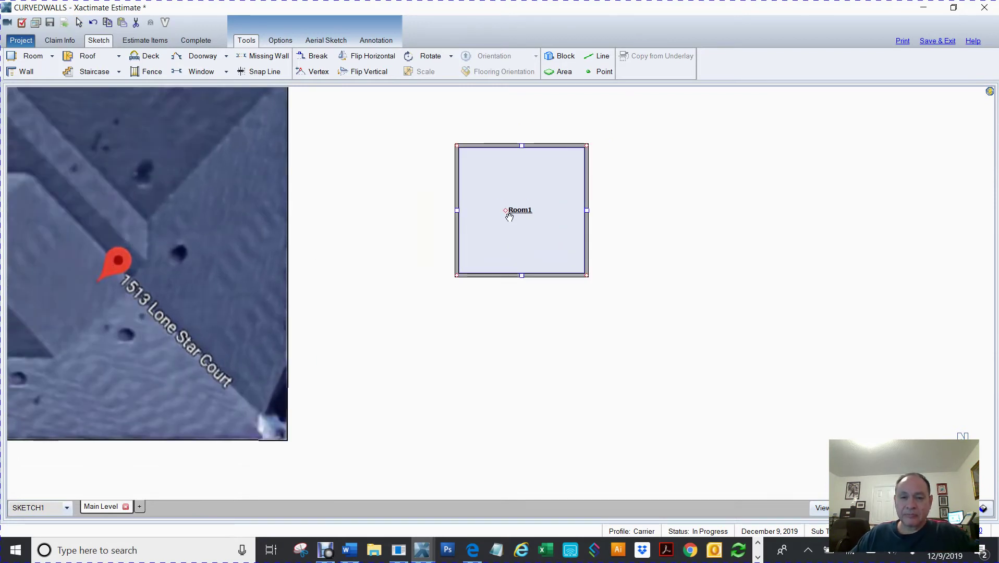
click(509, 217)
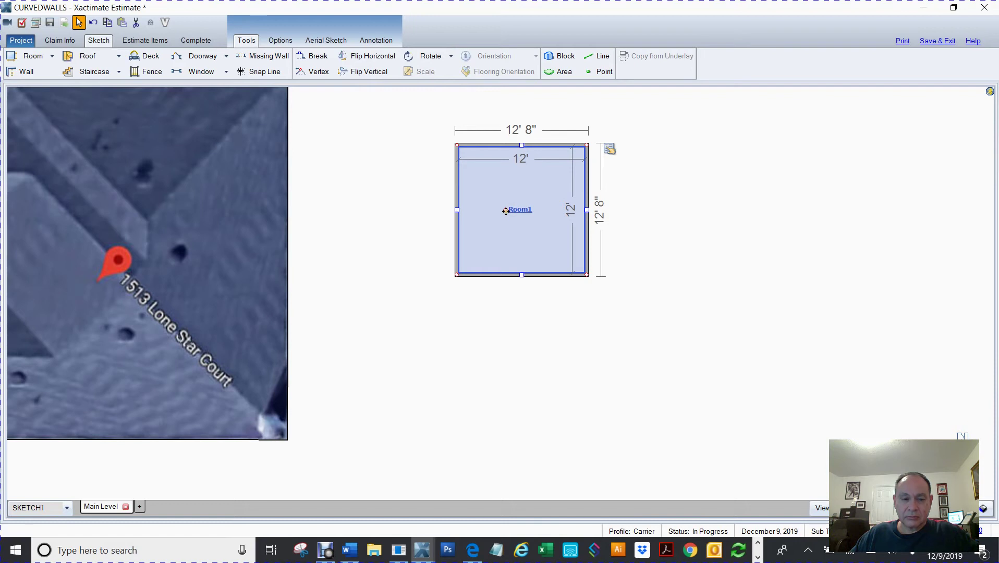
drag(505, 210, 637, 198)
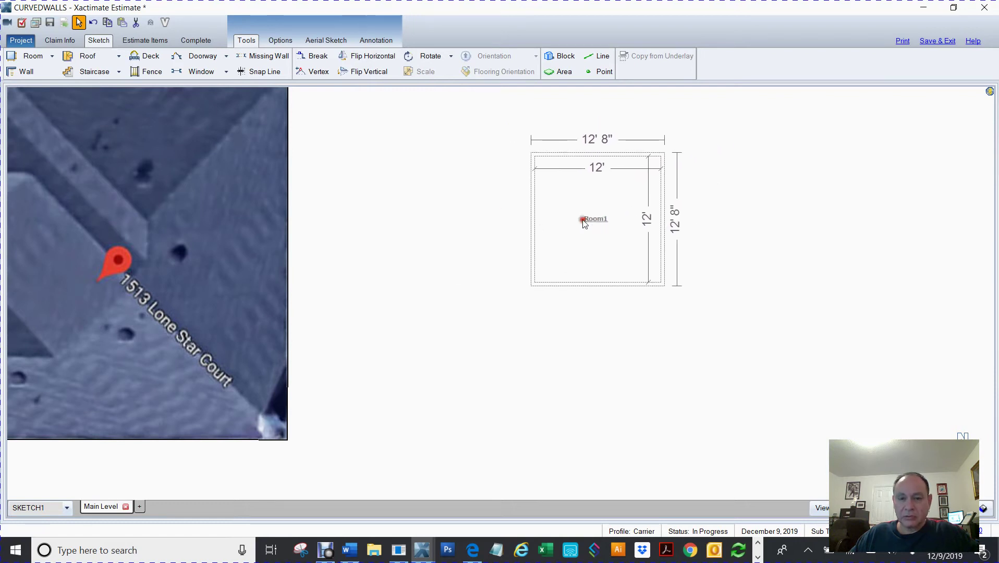
click(583, 221)
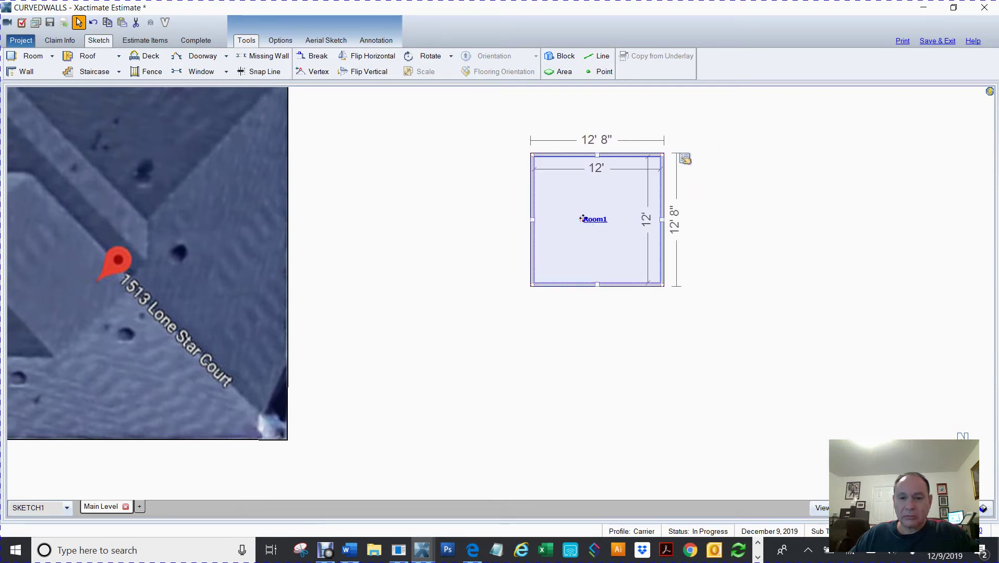
click(583, 219)
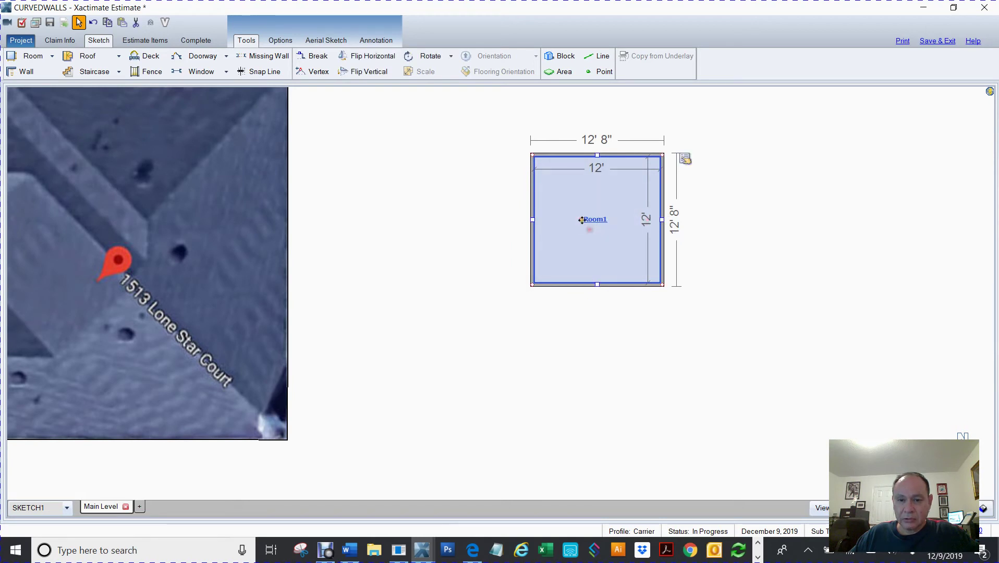
Paste five copies of Room1 as Room2–Room6 around it in a staggered two-row block
key(ctrl+c)
key(ctrl+v)
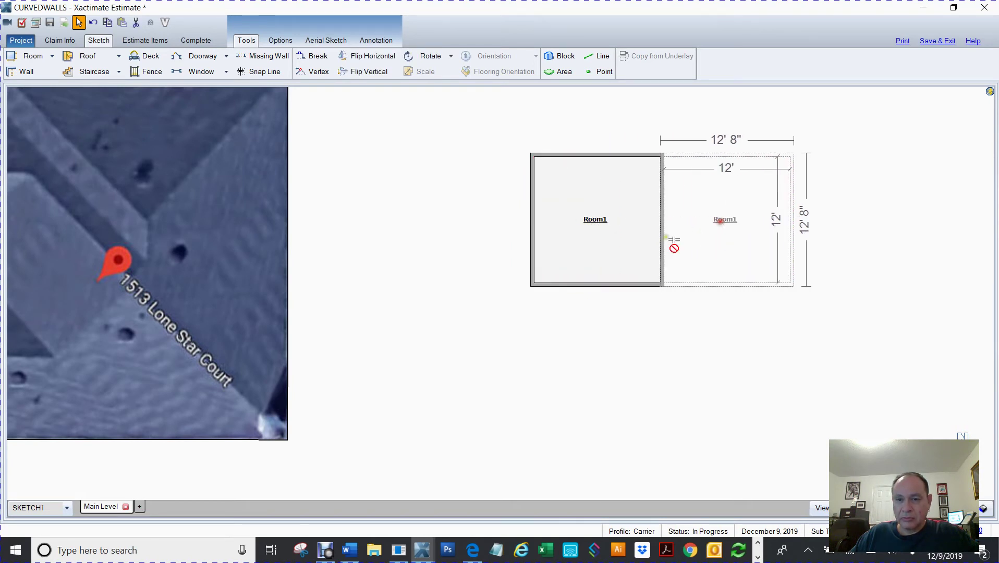
click(671, 245)
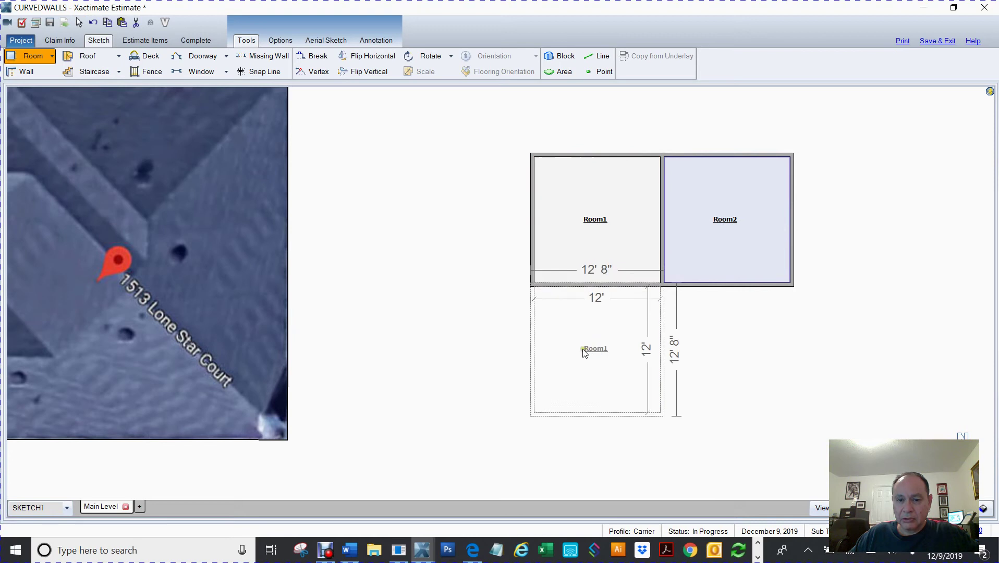
click(584, 362)
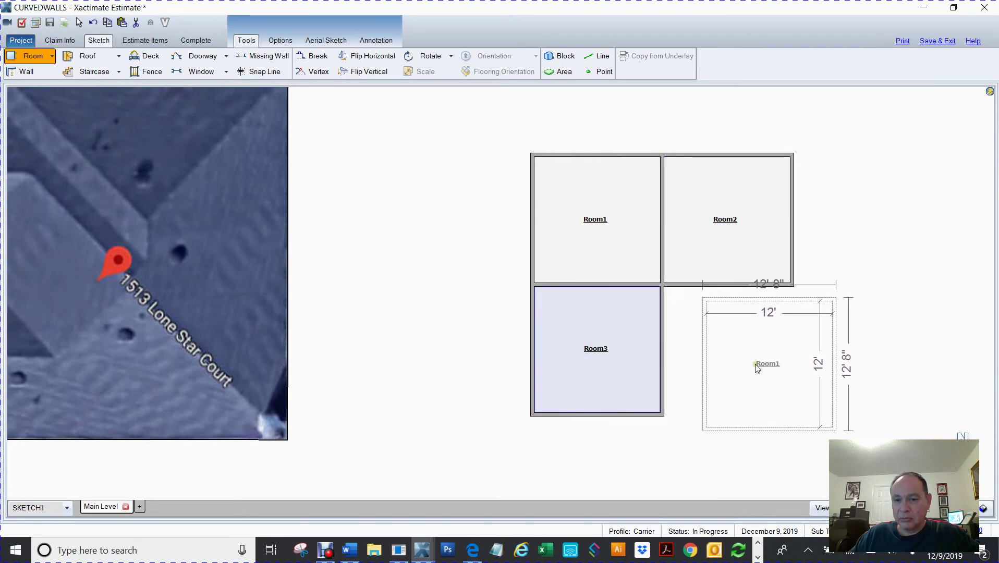
click(718, 353)
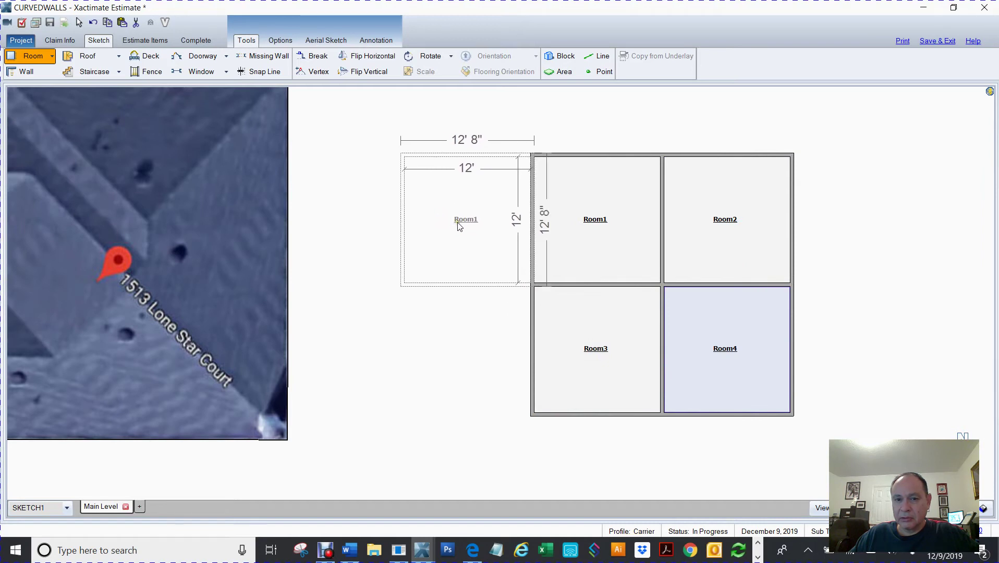
click(458, 223)
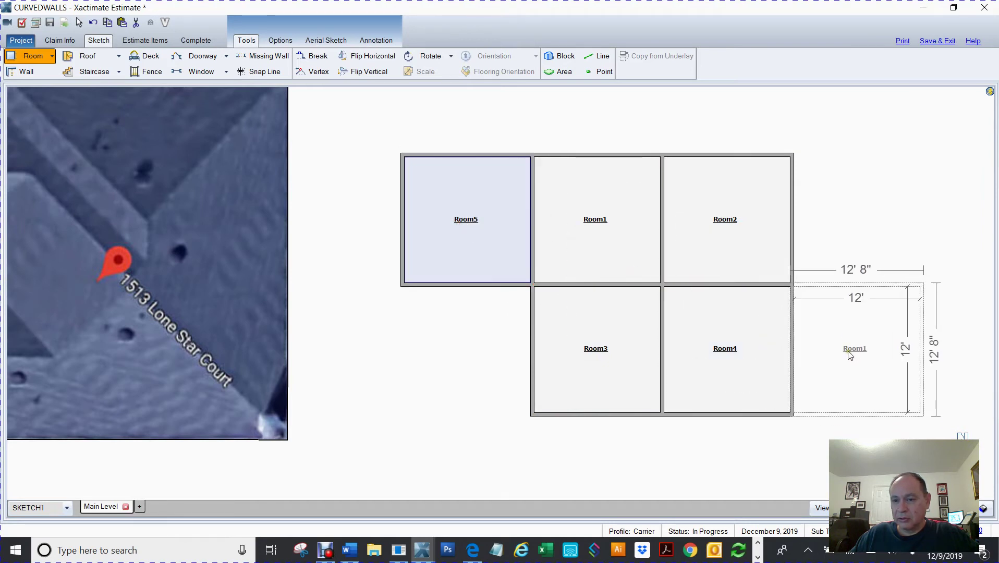
click(849, 355)
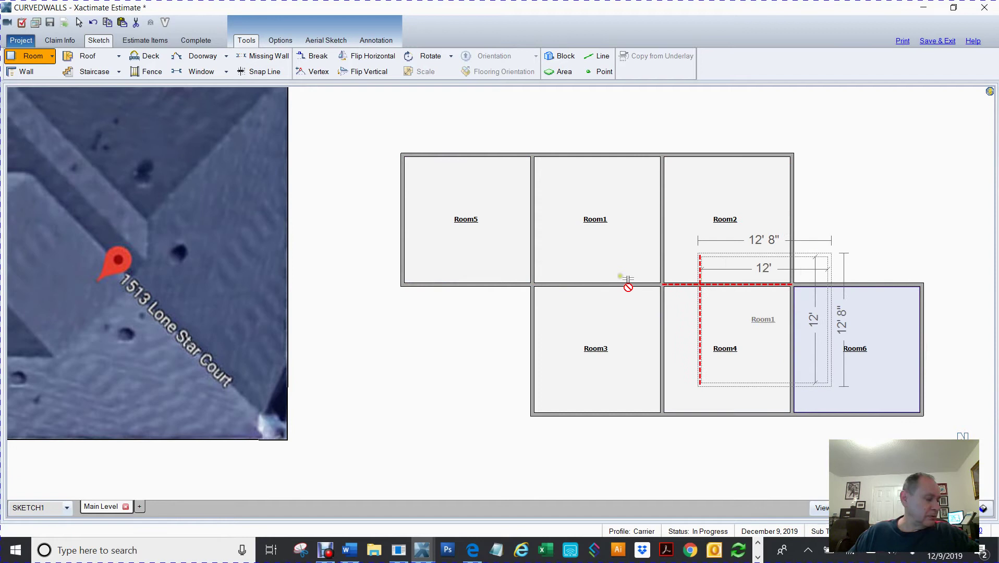
key(Escape)
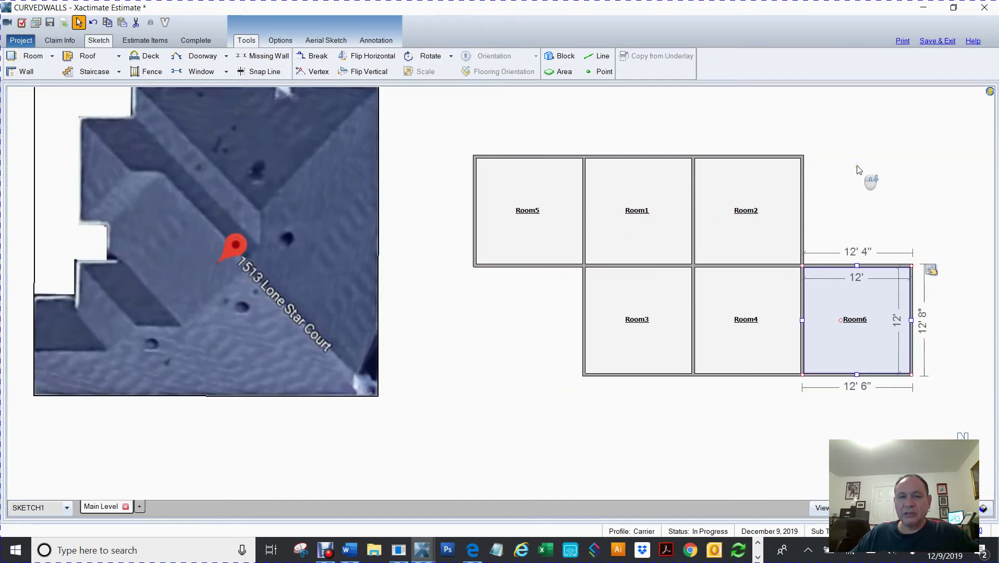
click(456, 132)
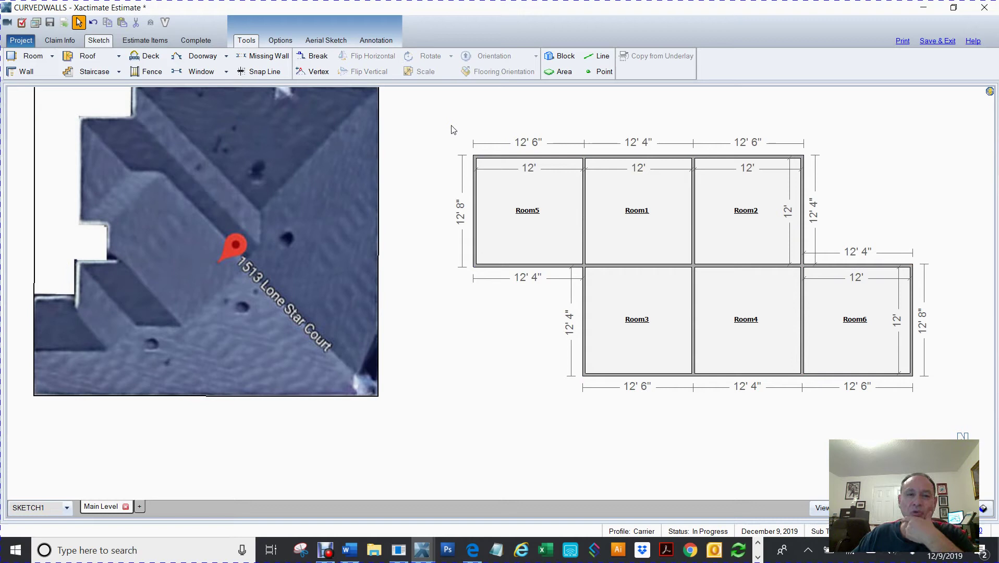
Change the room label font size, trying one size and then settling on 26
click(280, 41)
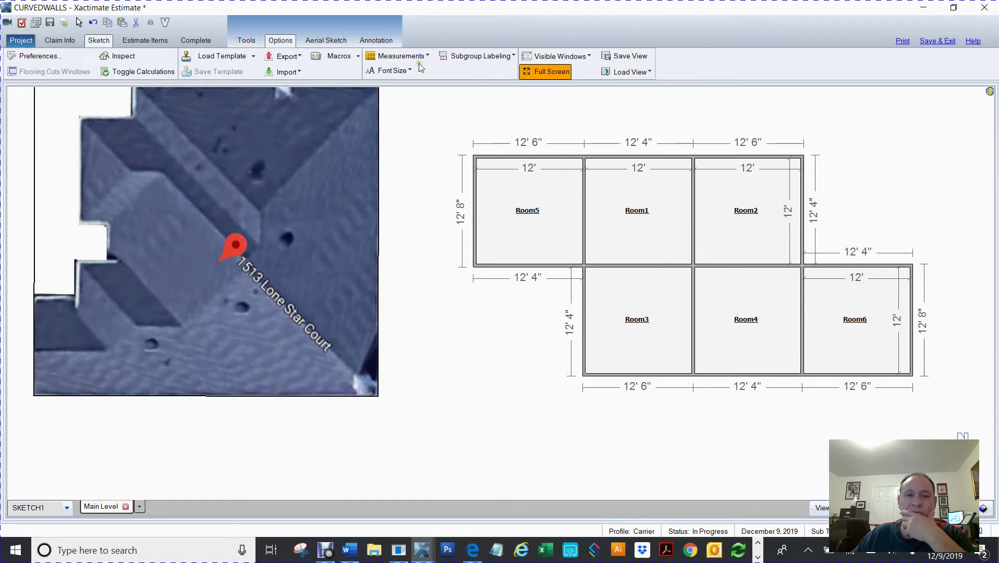
click(413, 70)
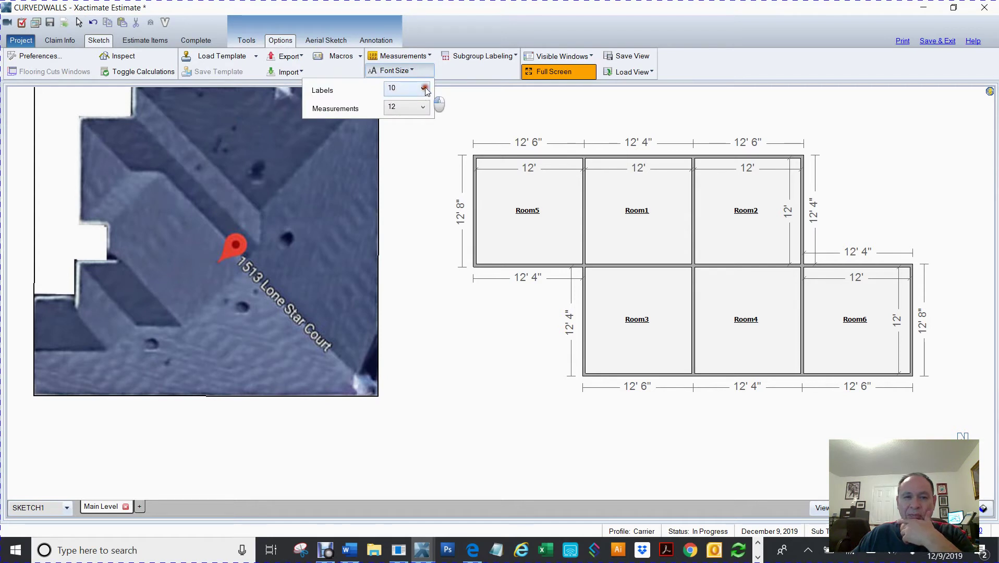
click(425, 90)
click(395, 258)
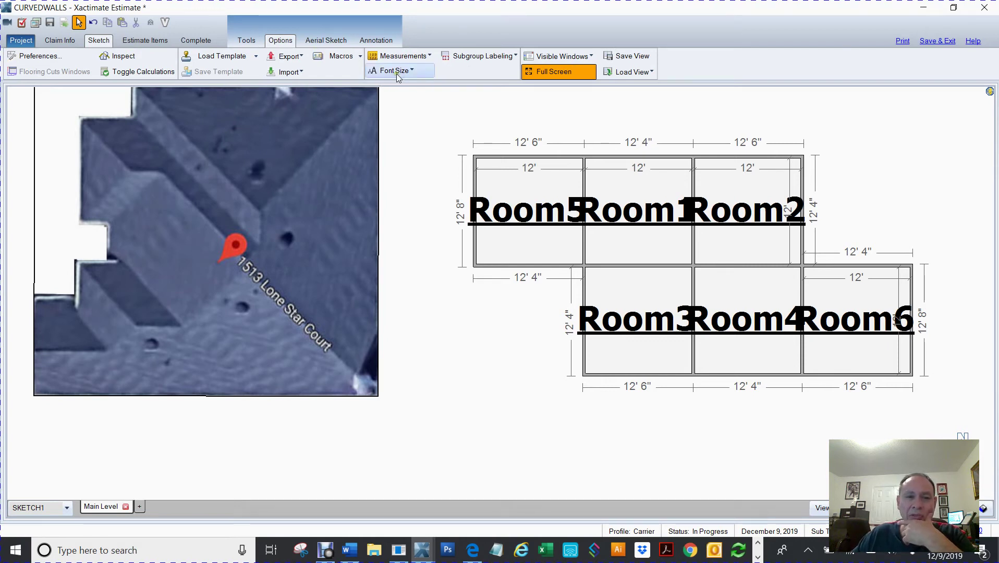
click(412, 70)
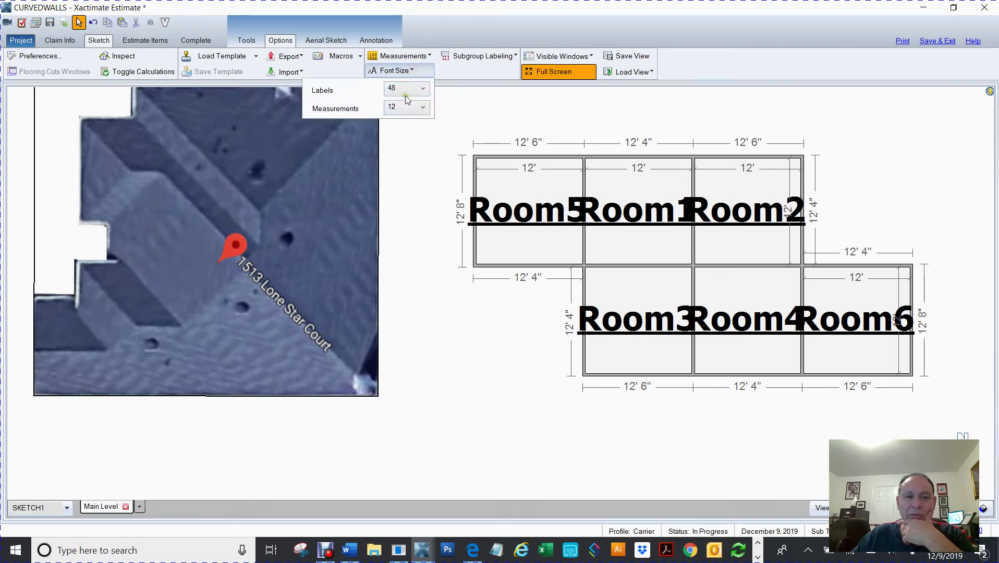
click(406, 89)
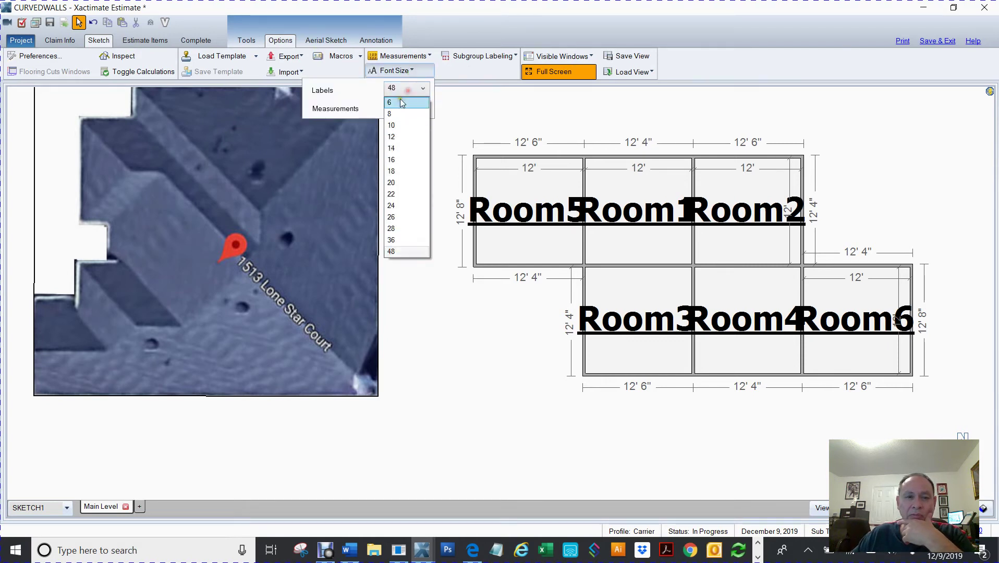
click(394, 218)
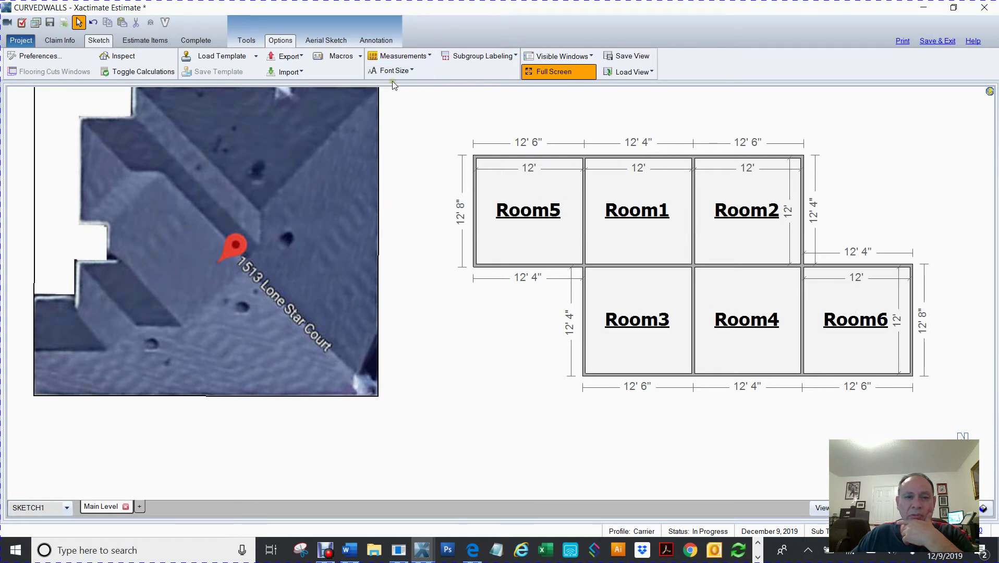
Try label size 36, then set the room labels back to size 48 and zoom out
click(411, 69)
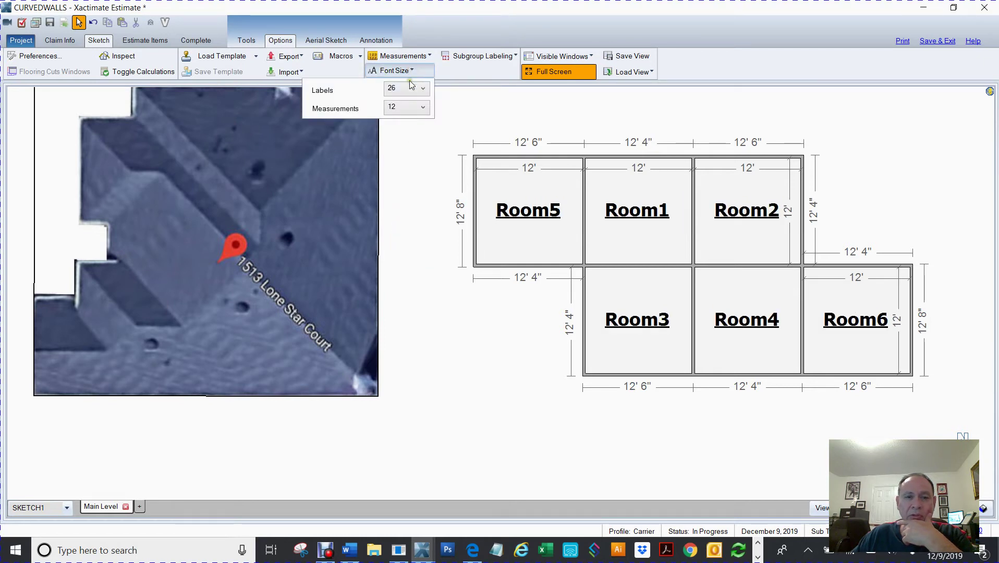
click(410, 90)
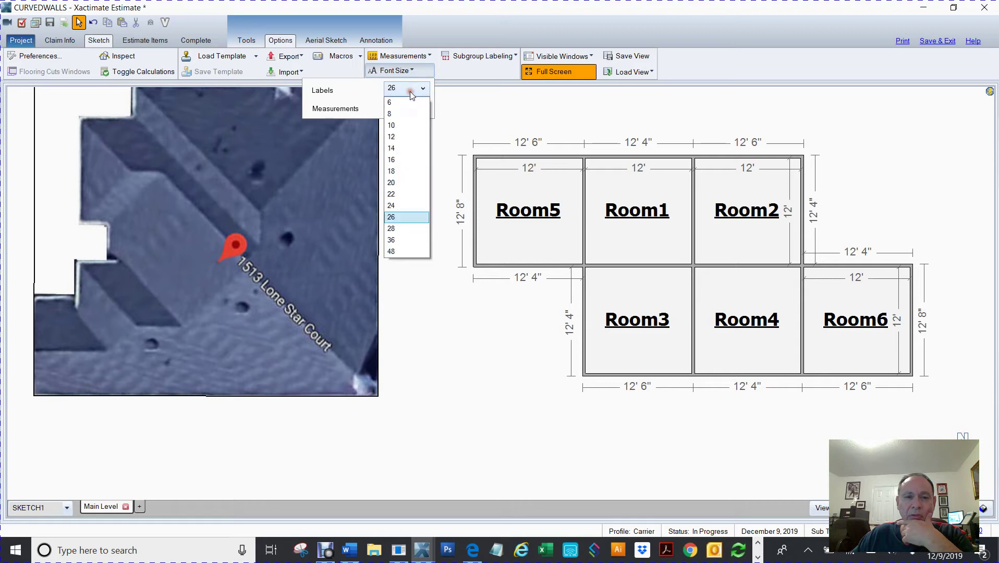
click(399, 240)
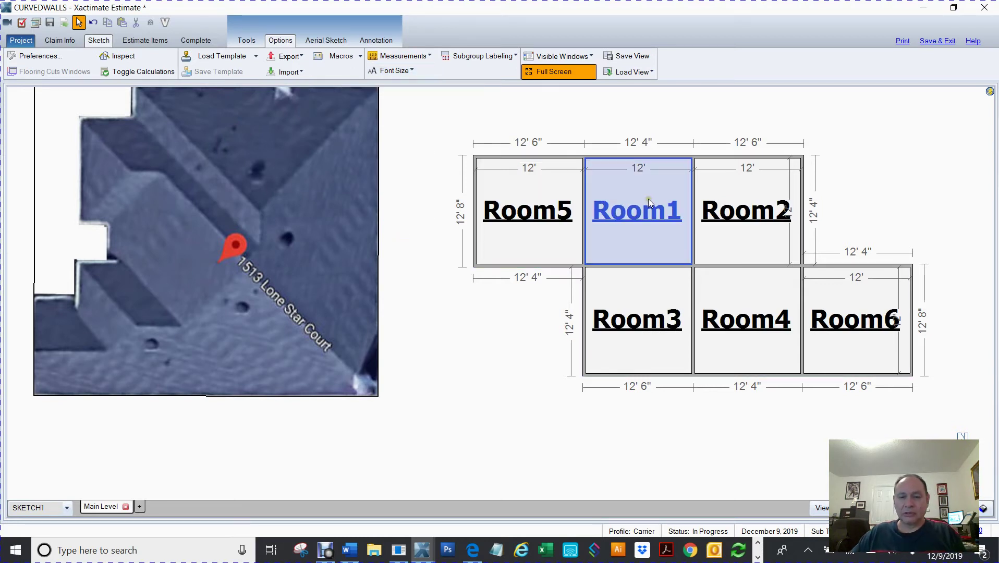
click(412, 71)
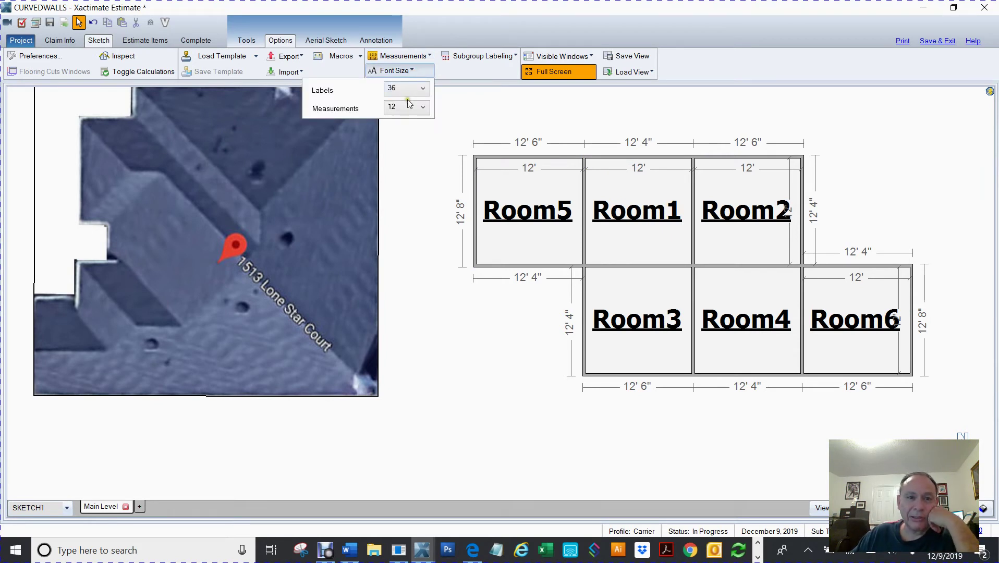
click(410, 89)
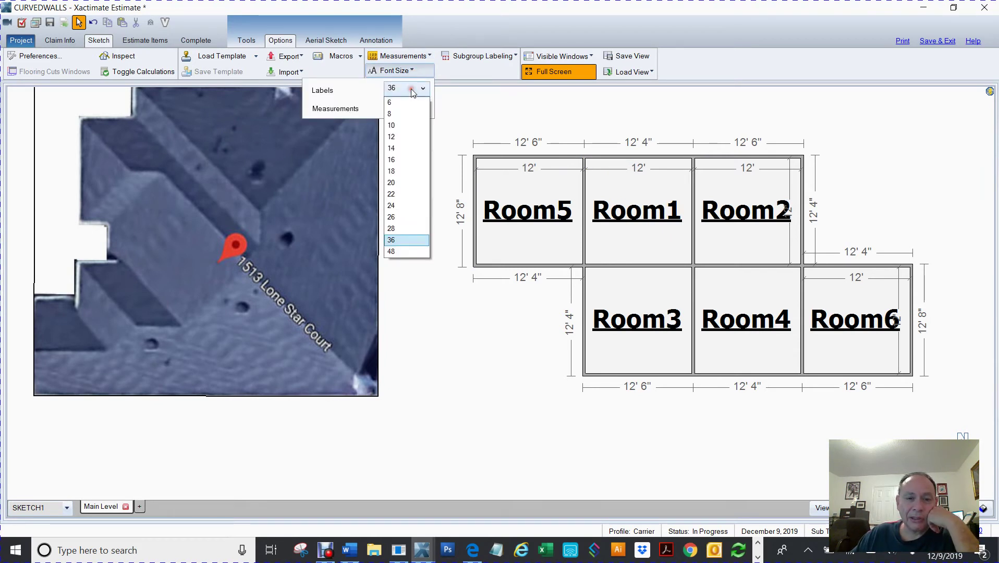
click(397, 252)
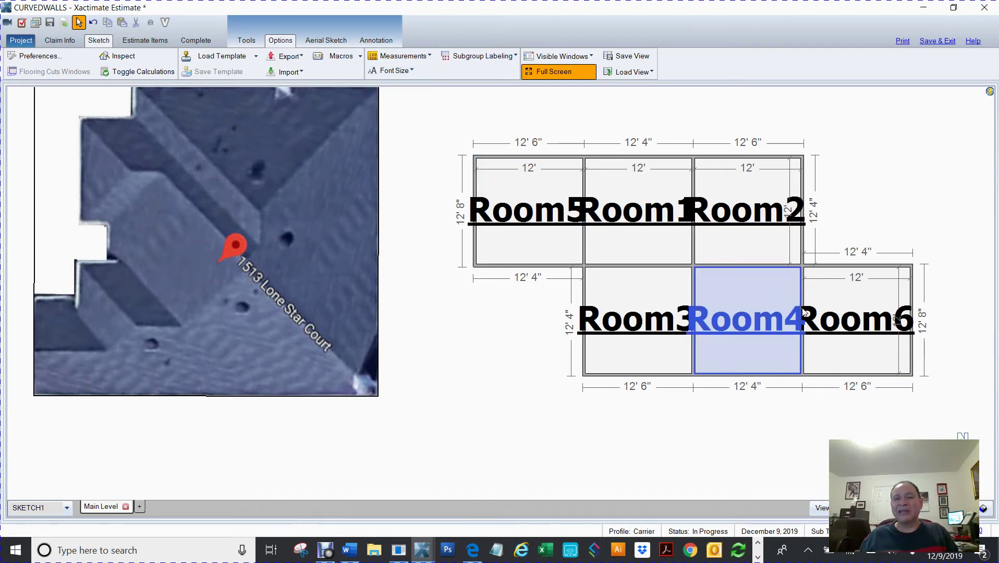
click(572, 459)
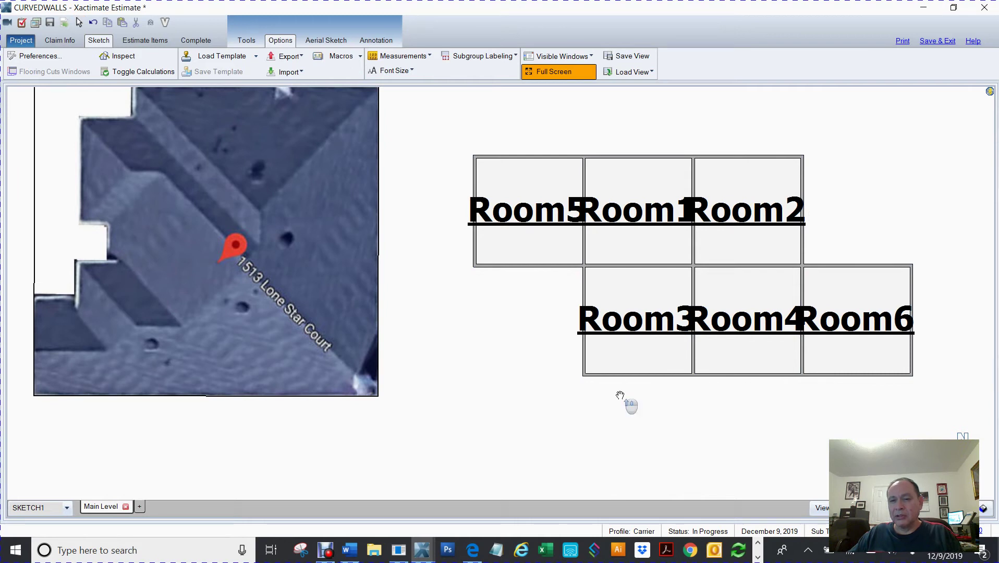
scroll(623, 401, down, 1)
click(538, 241)
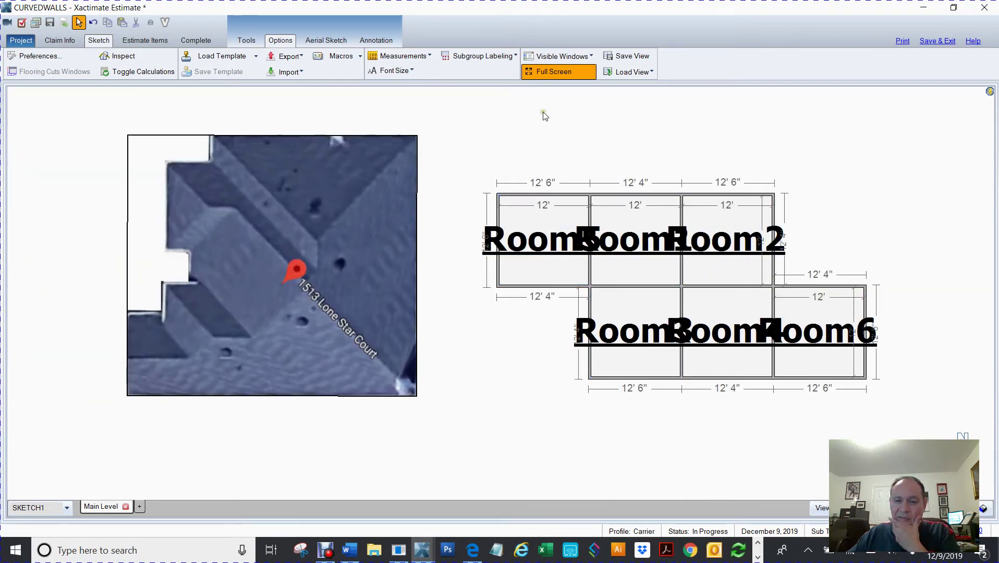
Raise the measurement font size from 12 to 24, then select Room5 to show its dimensions
click(412, 71)
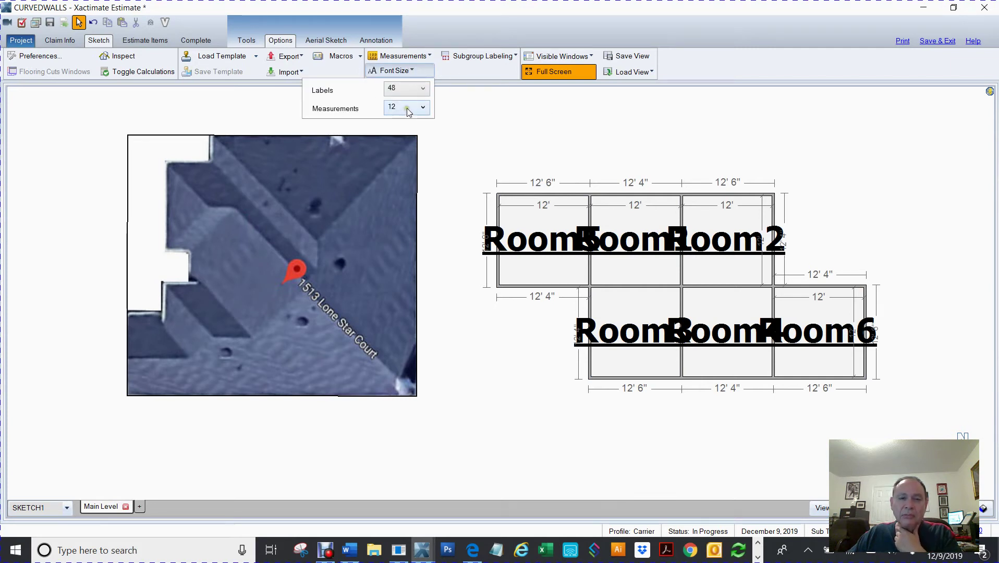
click(407, 110)
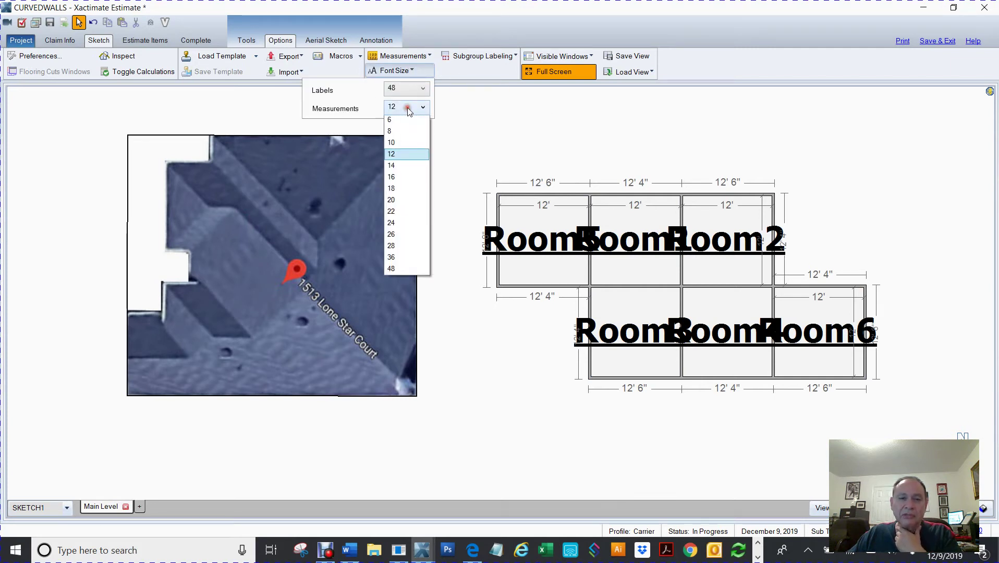
click(401, 224)
click(845, 130)
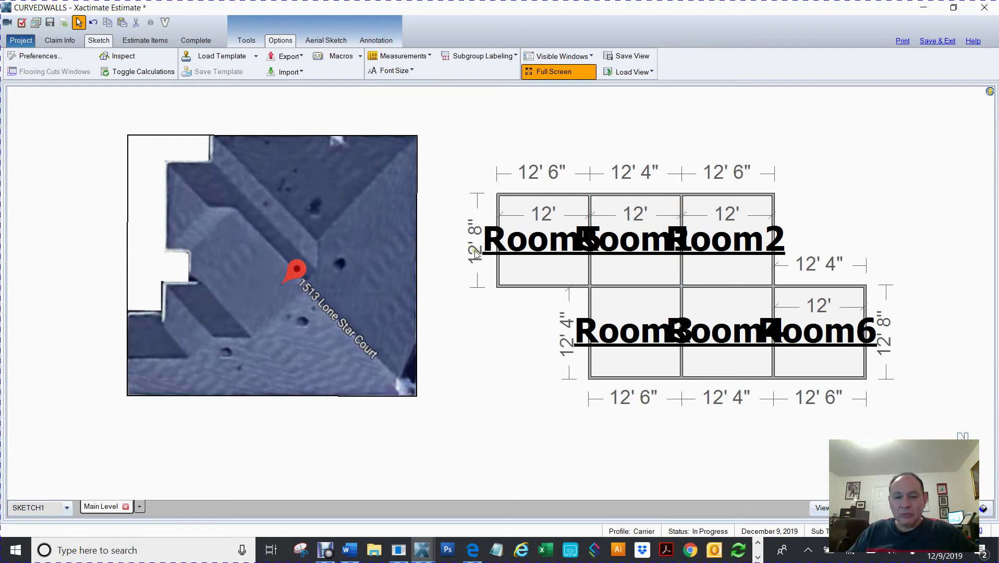
click(514, 251)
click(510, 244)
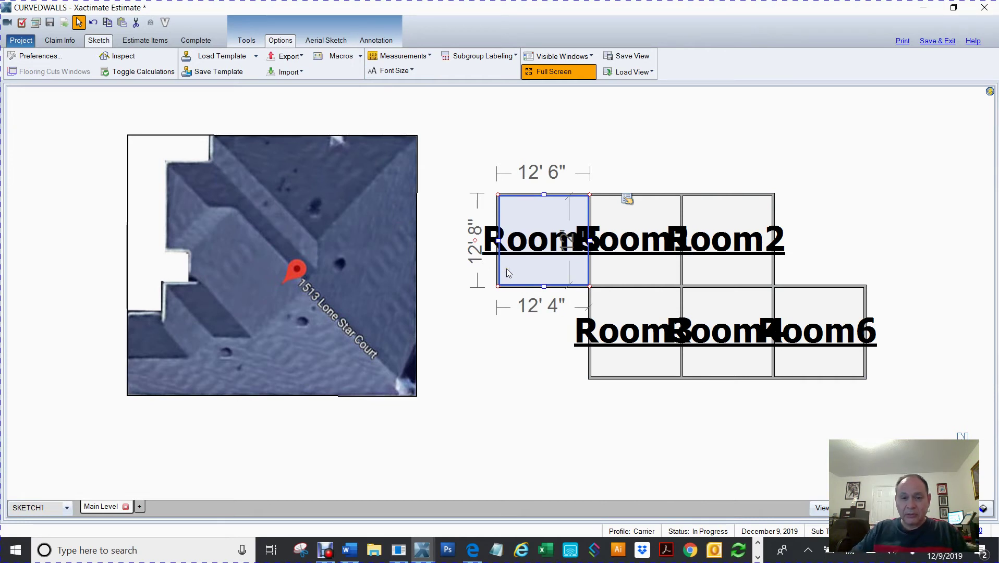
scroll(506, 269, up, 1)
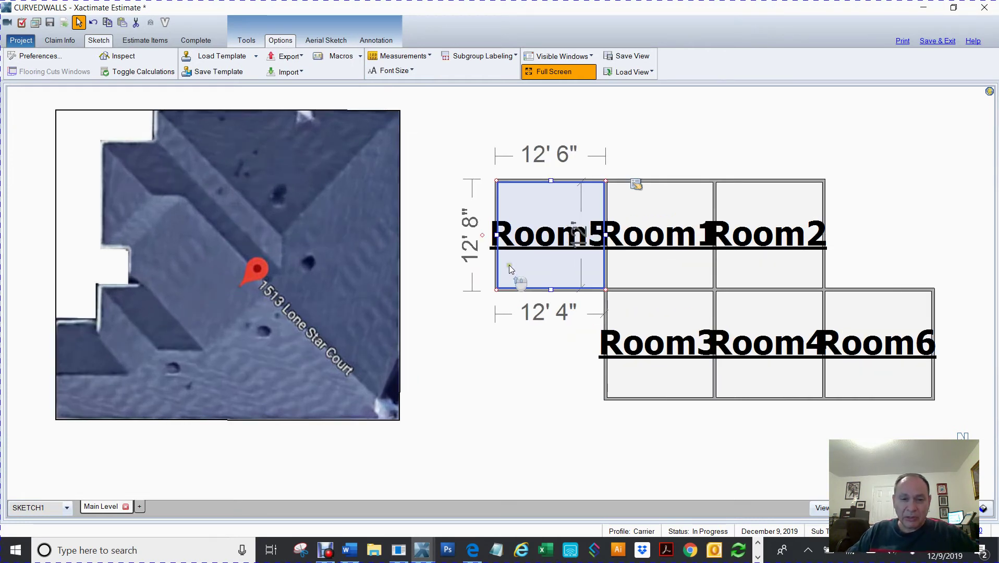
Move the Room5 and Room1 labels up above the top row of rooms
click(483, 236)
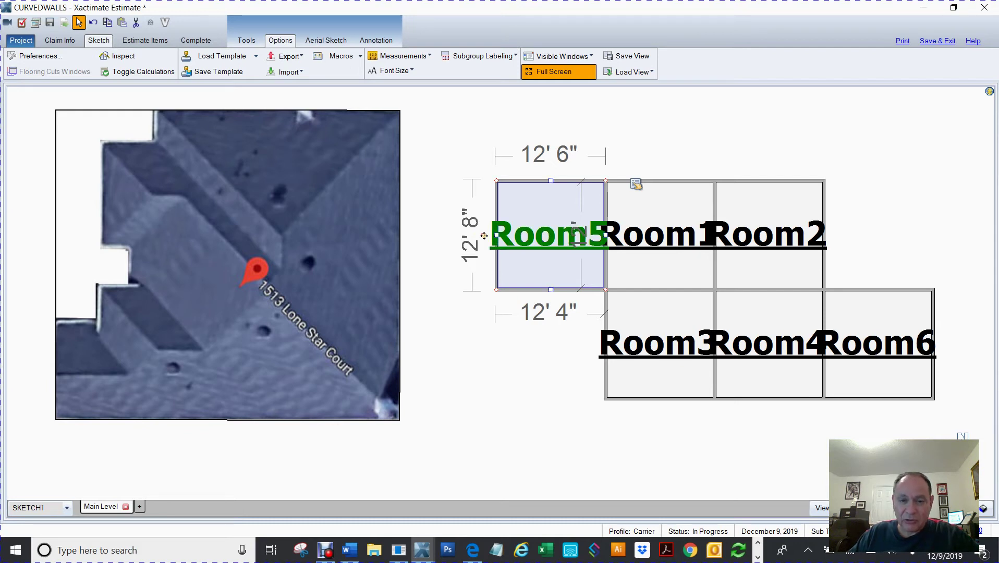
drag(484, 236, 477, 137)
click(647, 246)
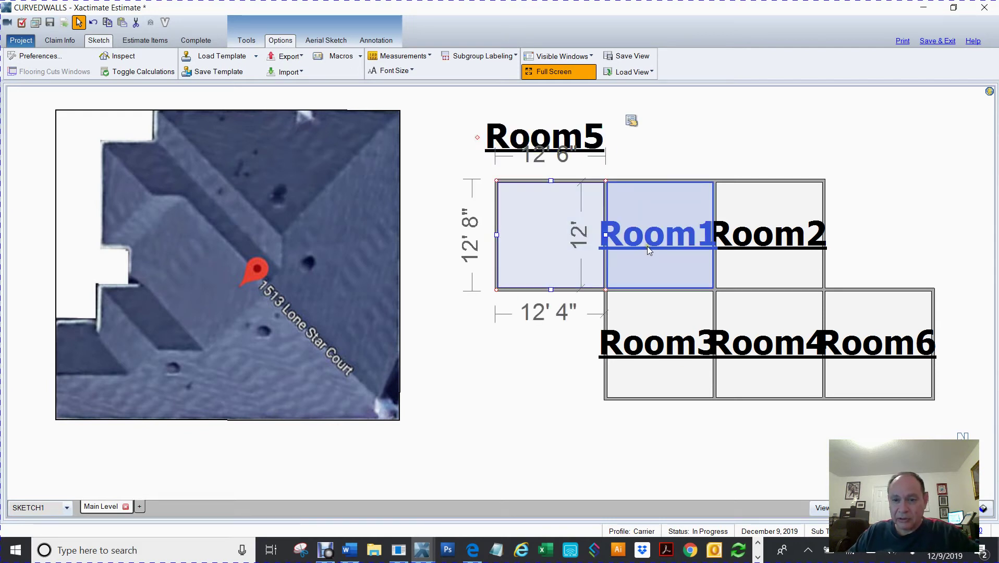
click(591, 235)
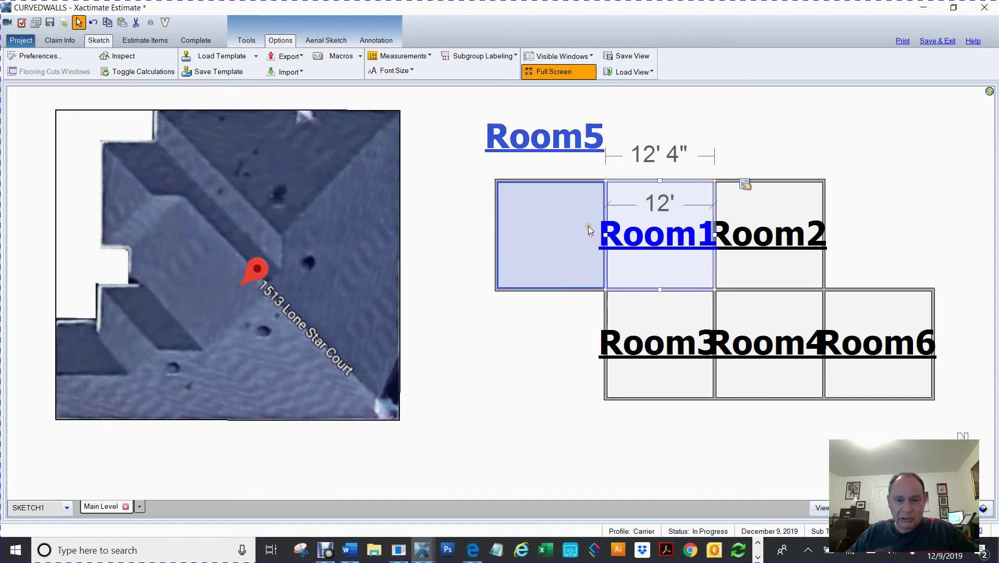
click(590, 231)
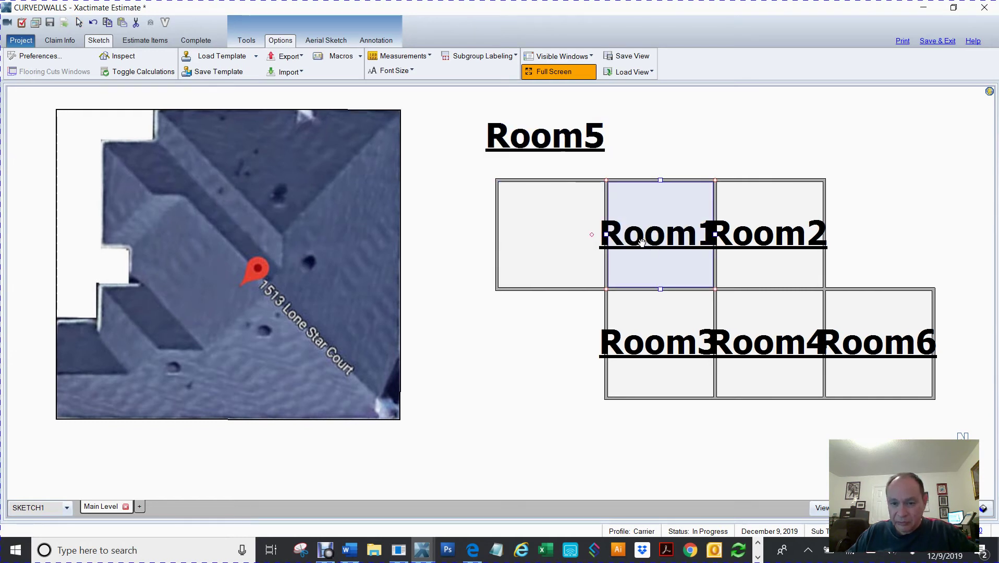
click(584, 238)
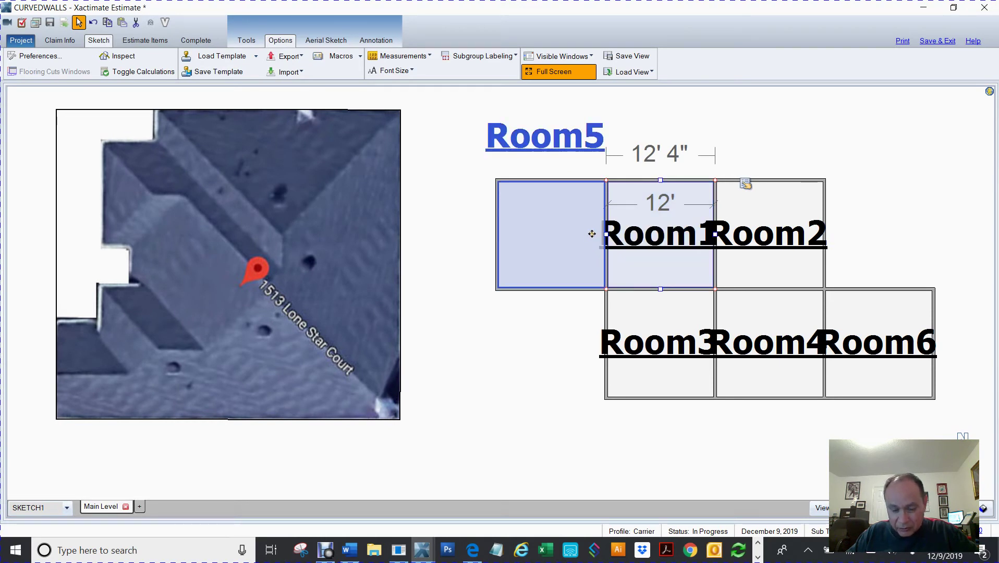
drag(592, 234, 628, 130)
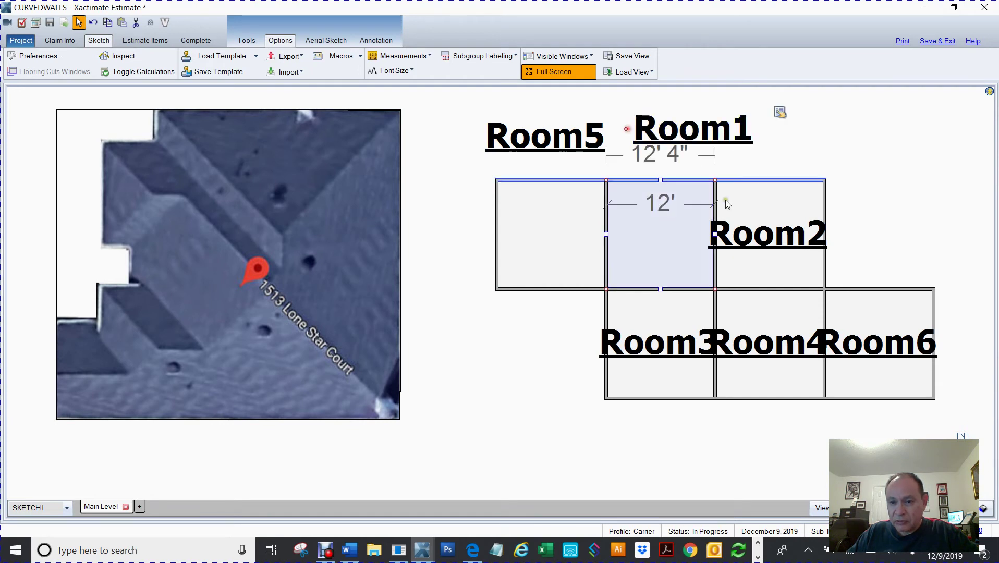
Move the Room2 label up and to the right above the sketch
click(751, 243)
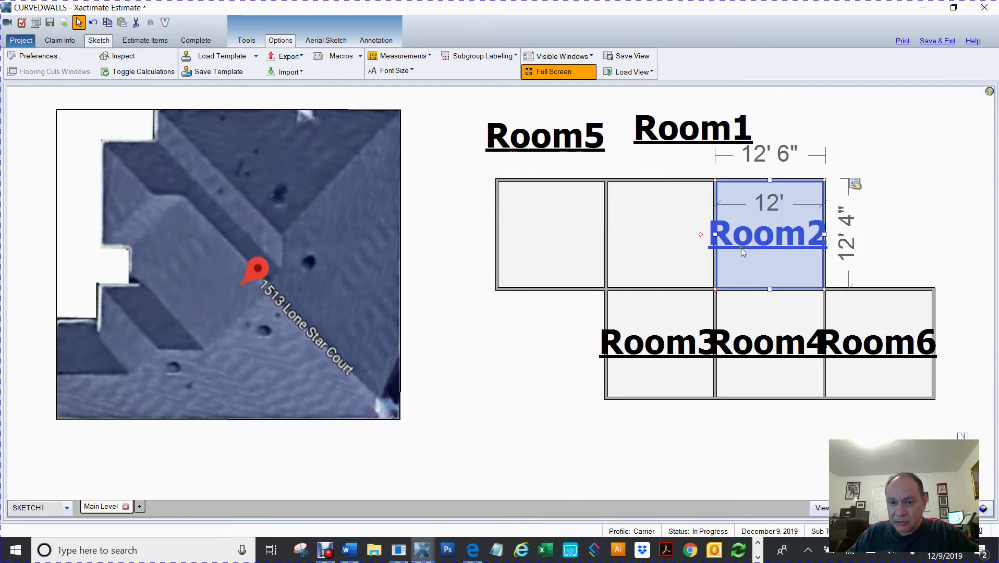
click(703, 235)
click(703, 233)
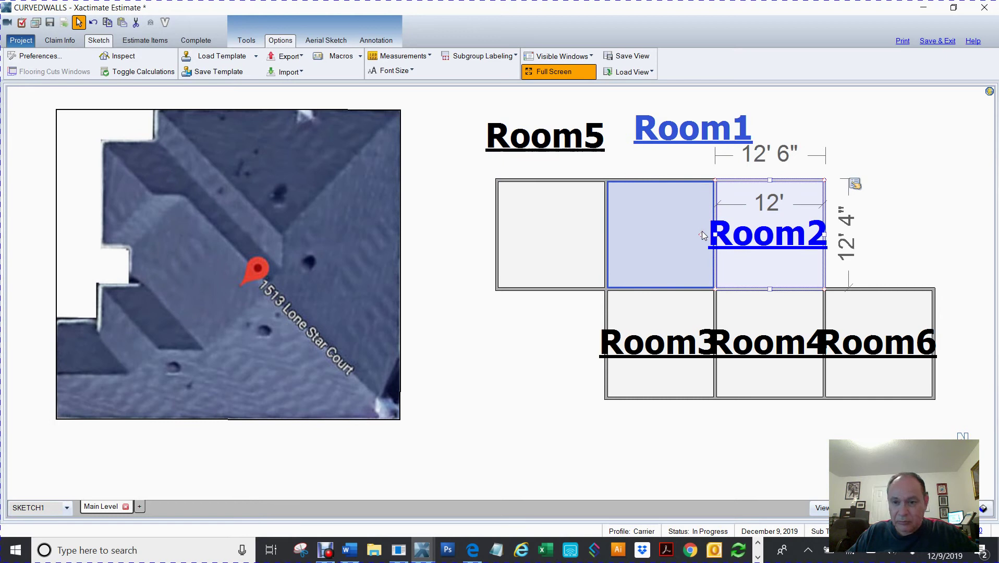
drag(702, 233, 754, 208)
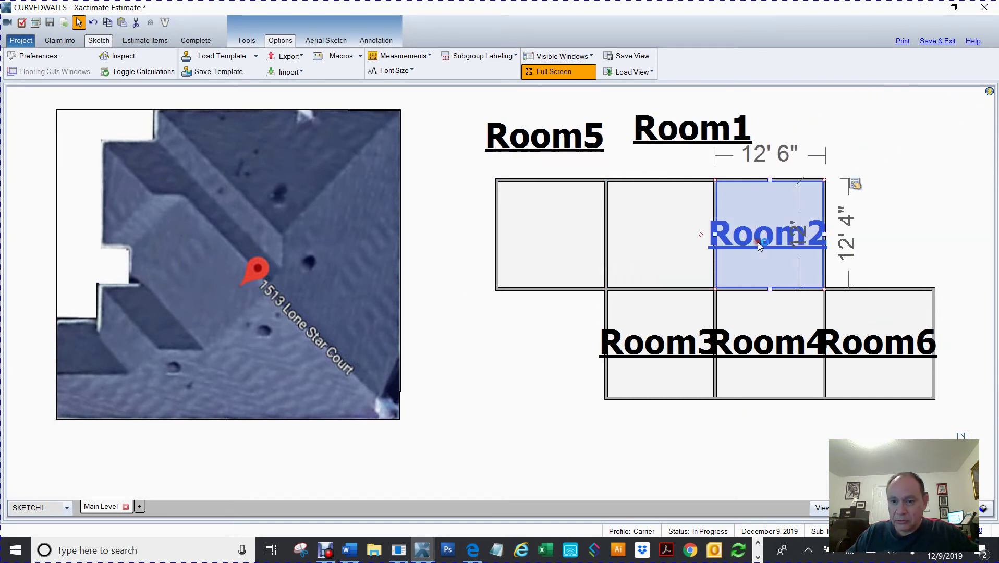
click(698, 245)
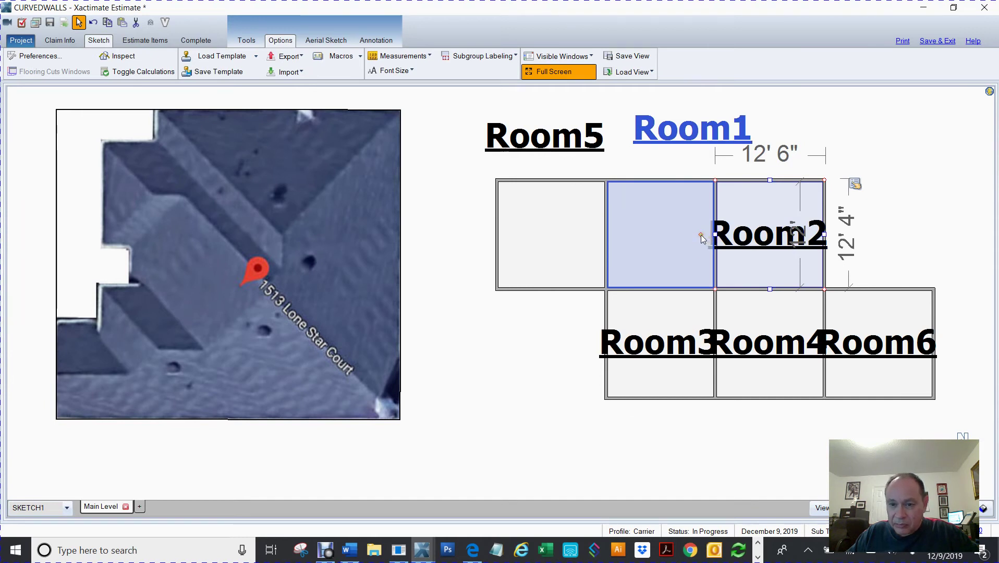
click(766, 250)
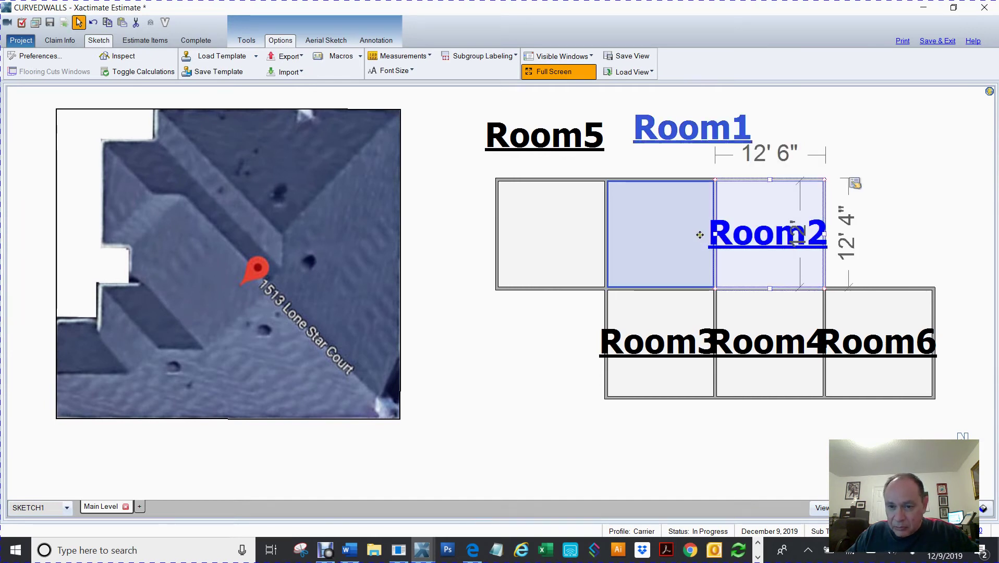
drag(703, 236, 819, 123)
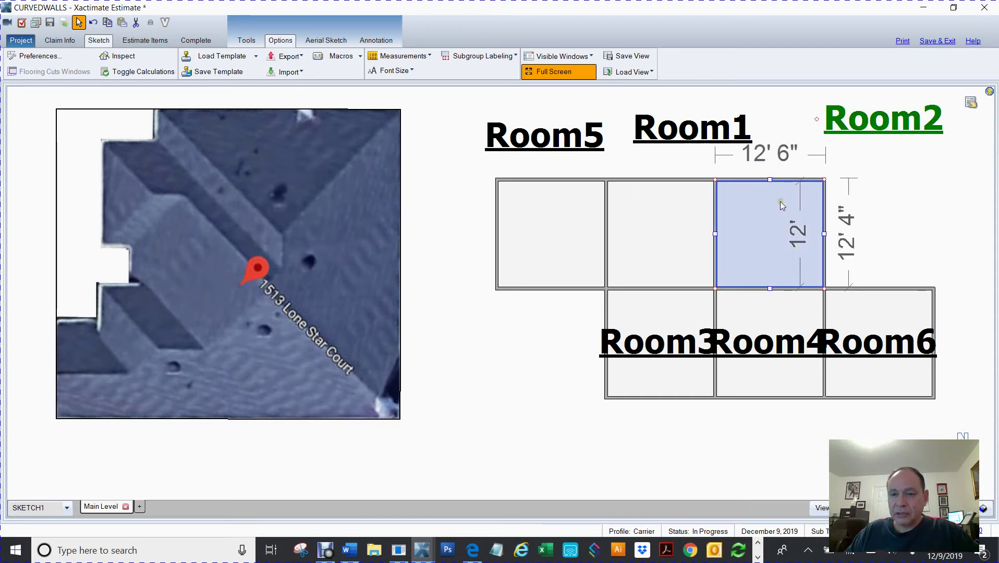
Draw leader arrows from the Room2, Room1 and Room5 labels into their rooms
click(876, 173)
drag(894, 140, 791, 222)
click(720, 169)
drag(687, 146, 758, 226)
drag(532, 152, 556, 237)
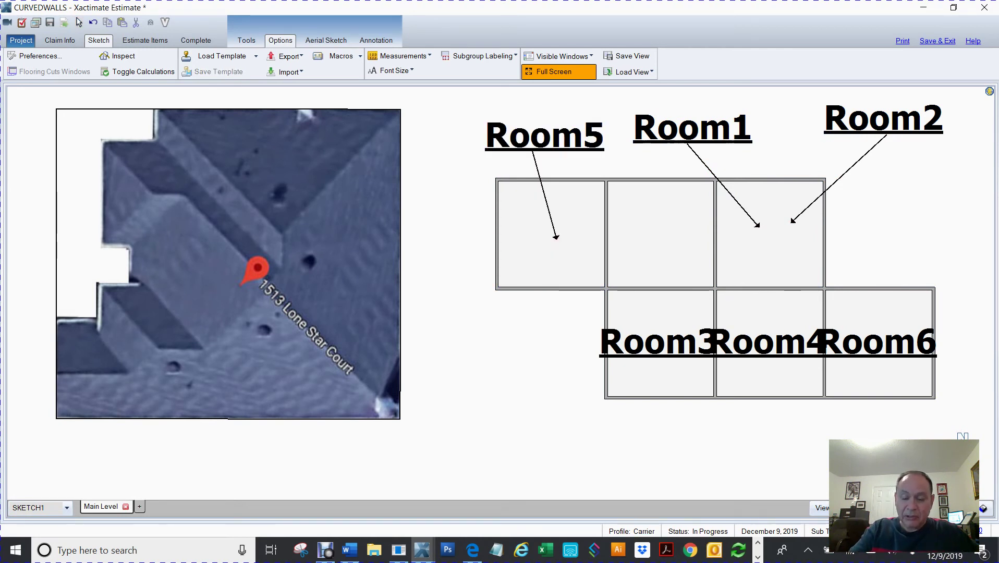
scroll(502, 294, down, 1)
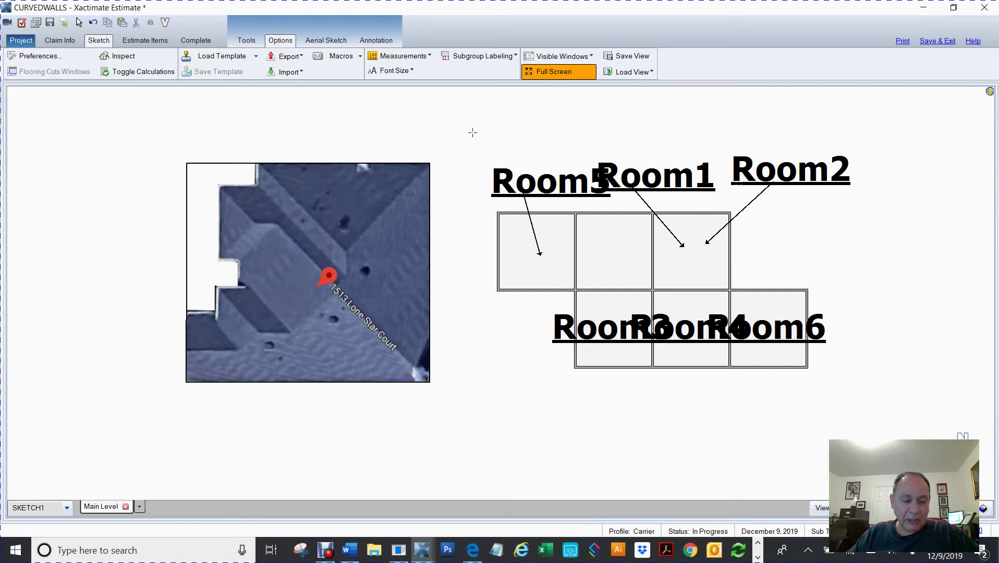
Box-select and delete all six rooms, then delete the leftover arrows and lines
mouse_move(472, 133)
mouse_down()
mouse_move(985, 386)
mouse_move(897, 341)
mouse_up()
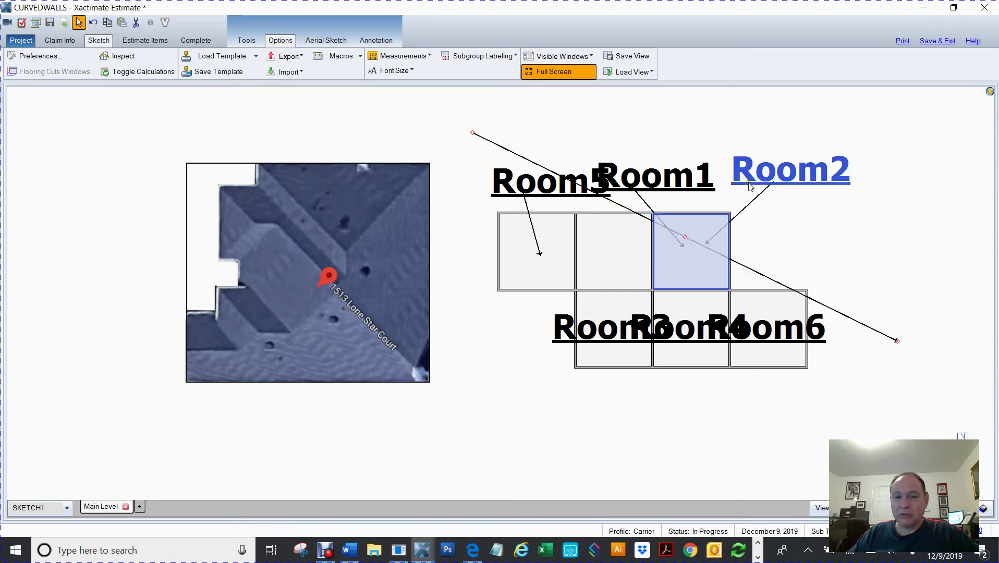
drag(459, 110, 946, 415)
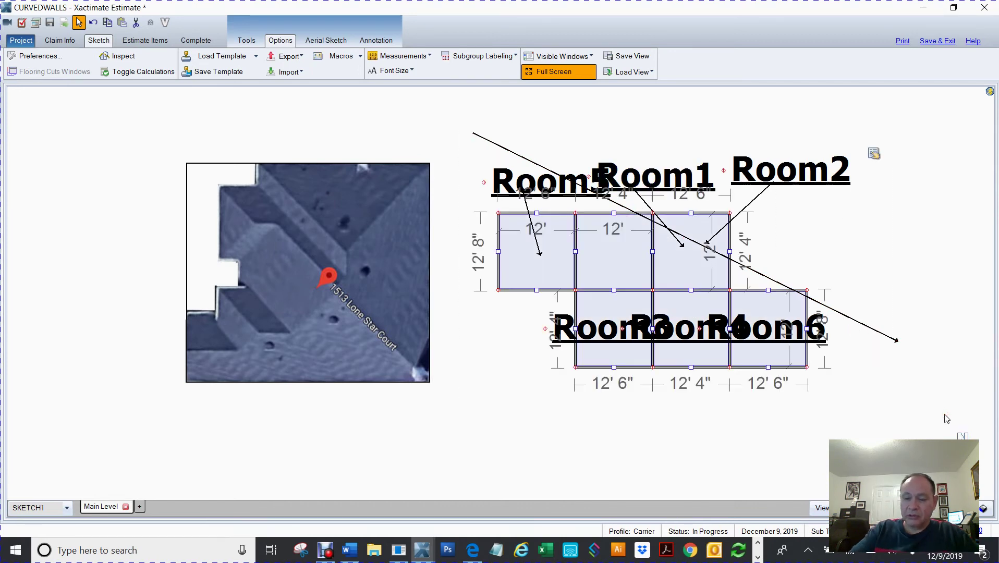
key(Delete)
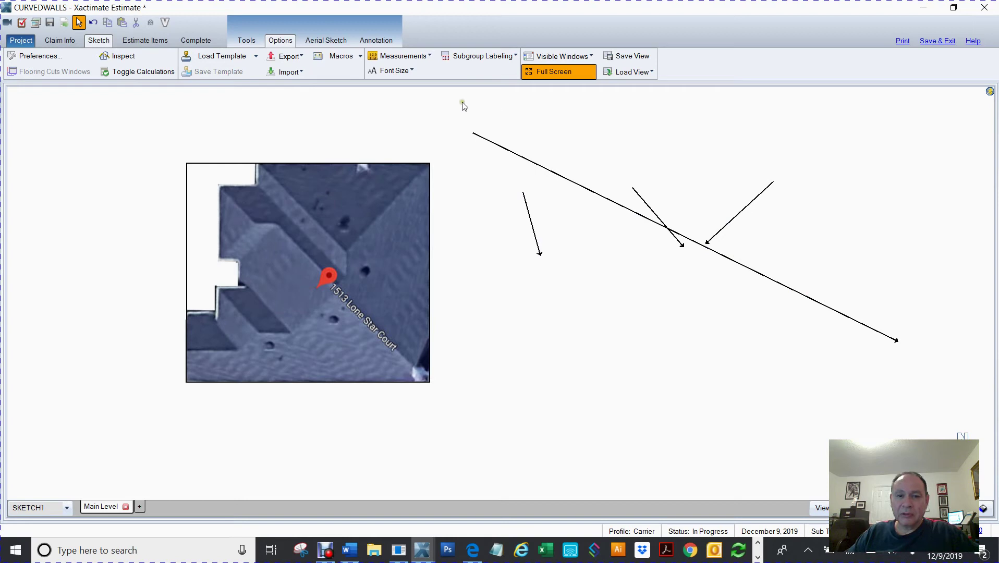
drag(462, 103, 916, 416)
key(Delete)
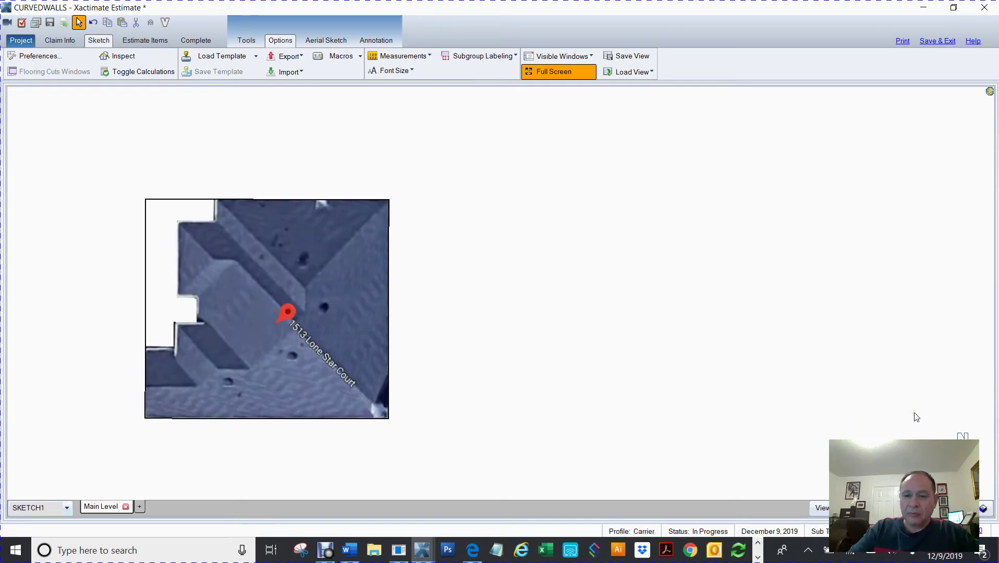
Paste a single 12' square Room1, 12' 8" outside, to the right of the aerial image
mouse_move(468, 285)
mouse_down()
mouse_move(507, 288)
mouse_move(523, 275)
mouse_move(513, 281)
mouse_up()
key(r)
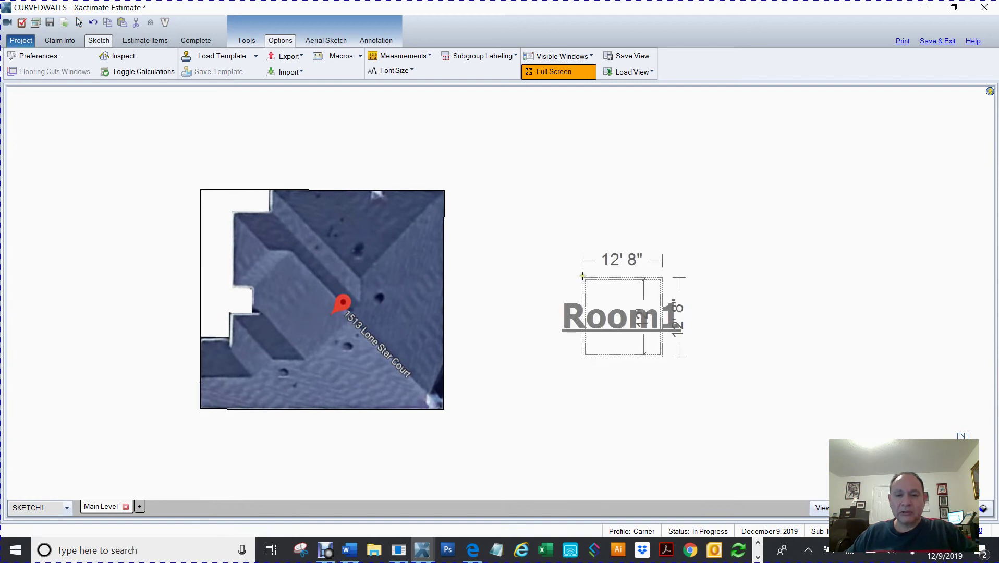
click(563, 245)
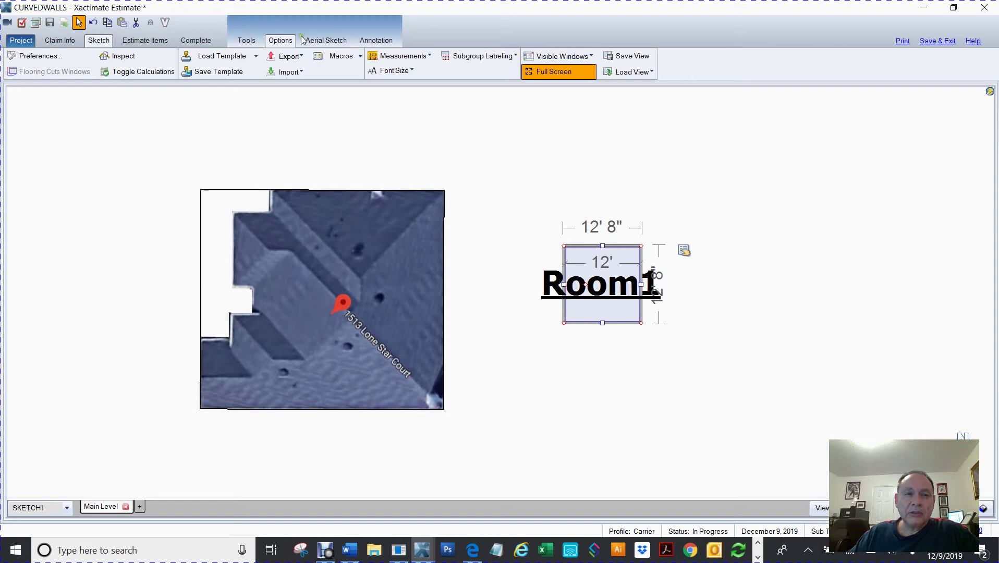
click(250, 42)
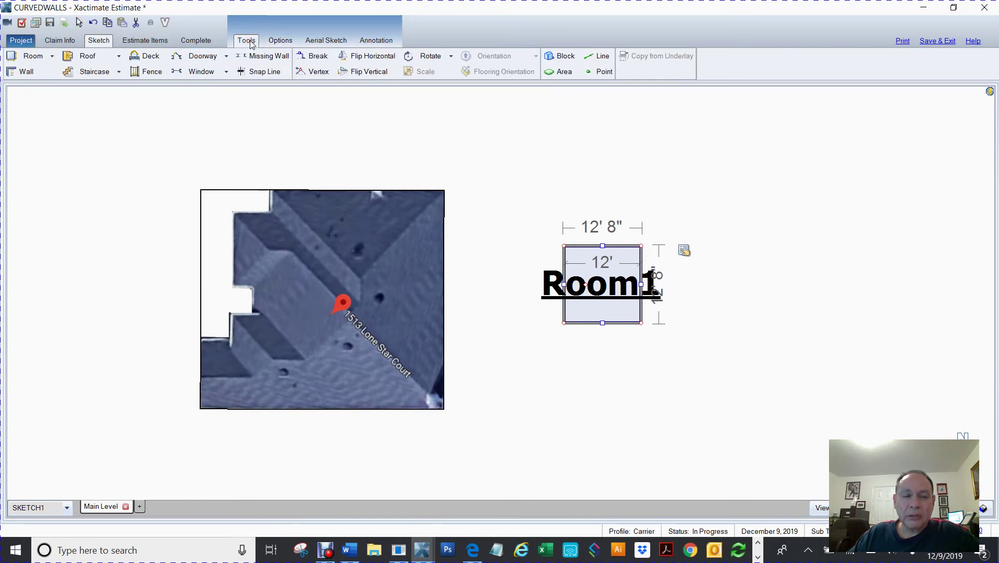
click(277, 42)
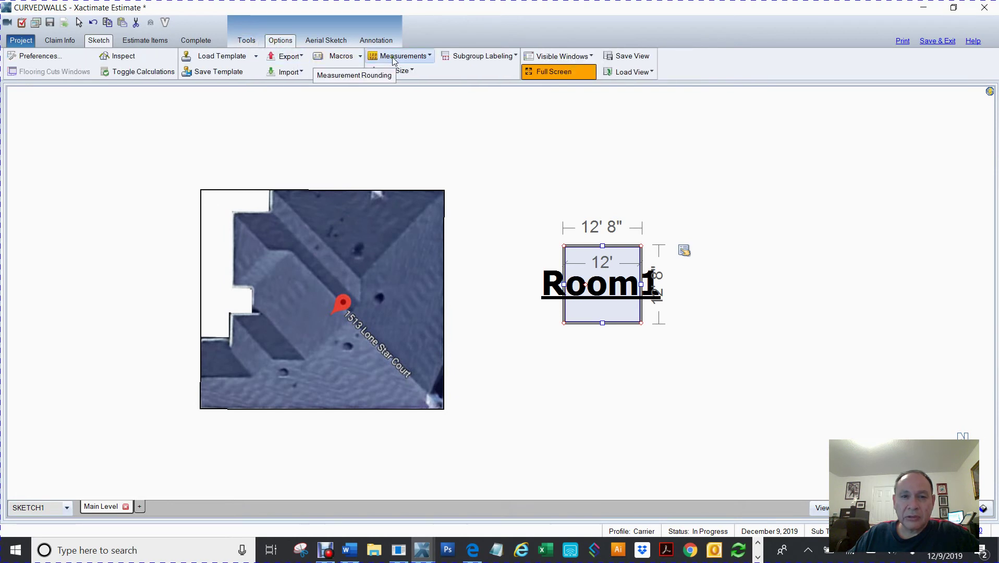
click(253, 41)
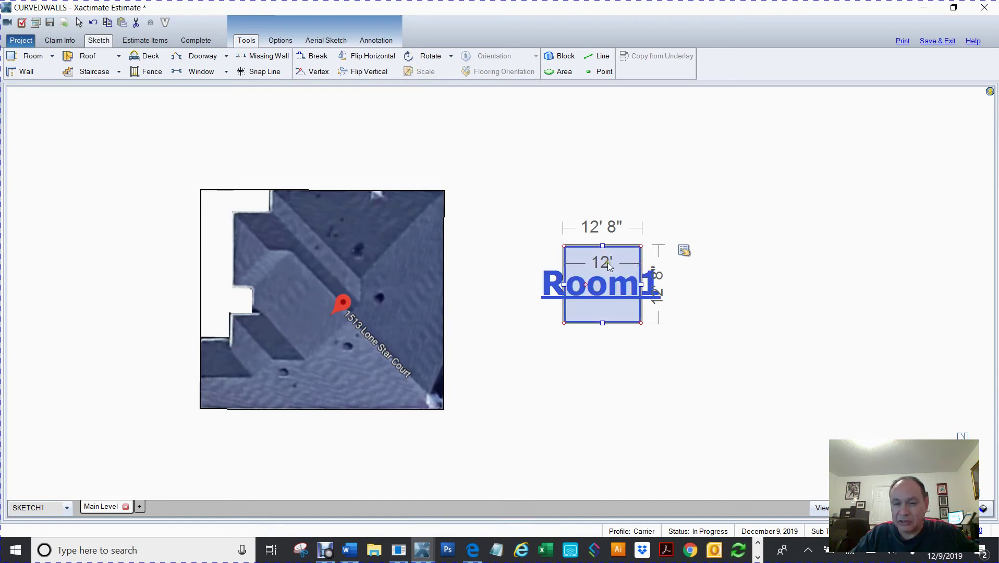
drag(522, 186, 756, 371)
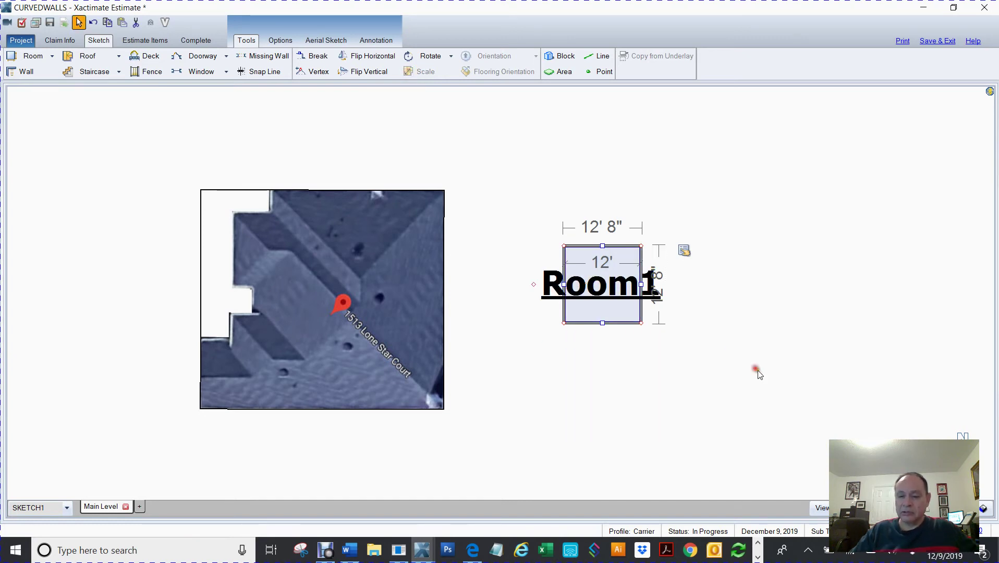
Delete Room1, then start a room and roof placement but cancel it
key(Delete)
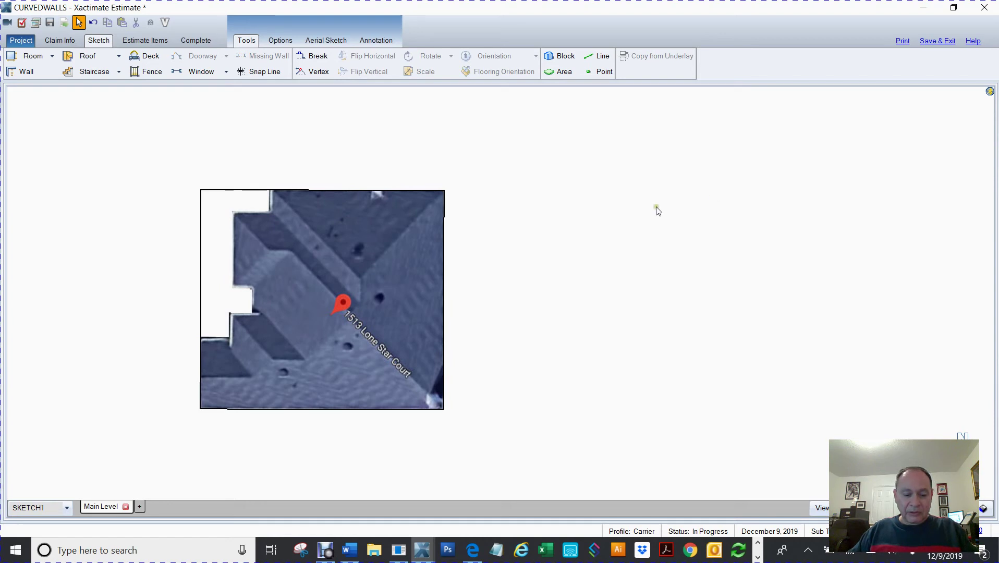
key(r)
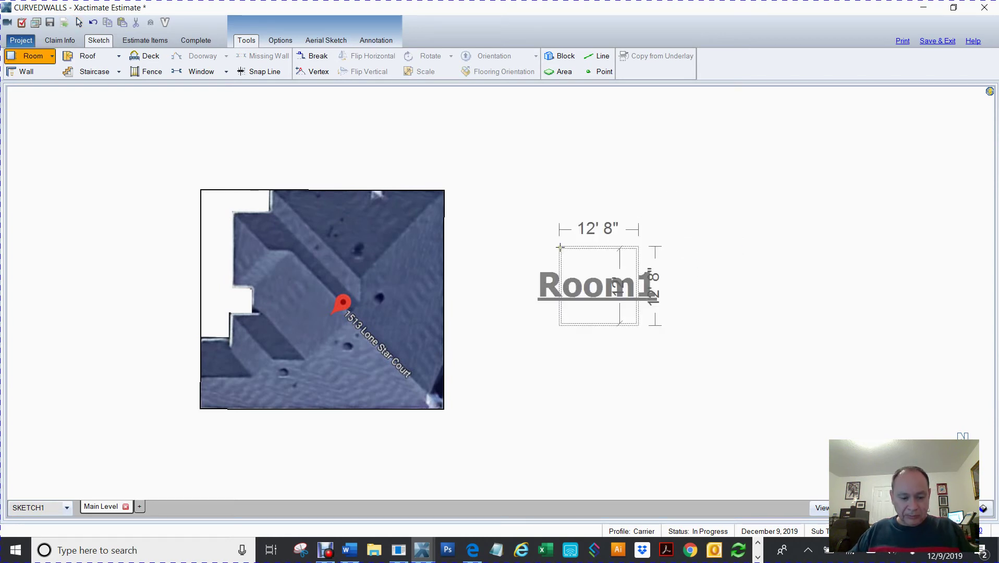
key(f)
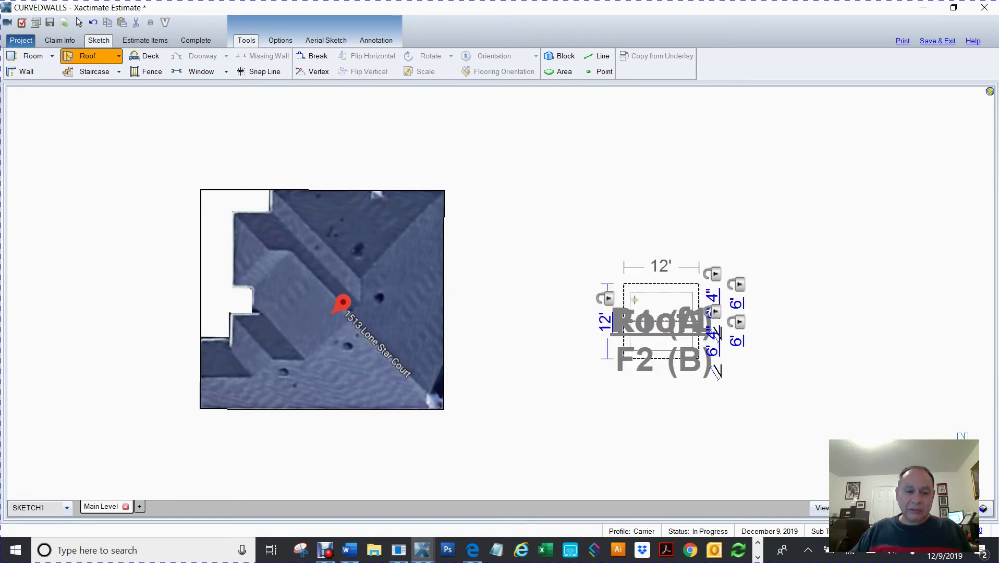
key(Escape)
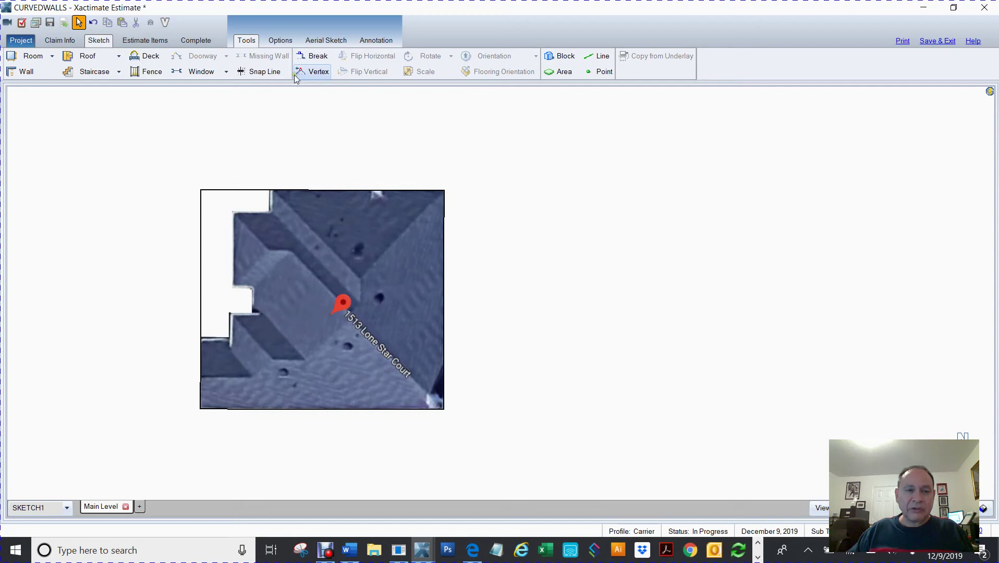
click(280, 41)
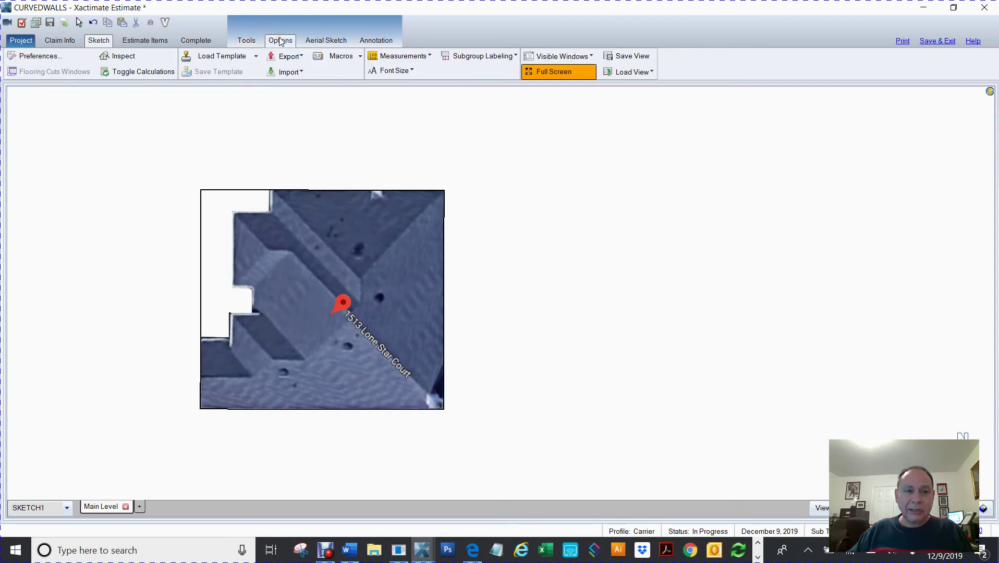
Set both the label and measurement font sizes to 8
click(401, 72)
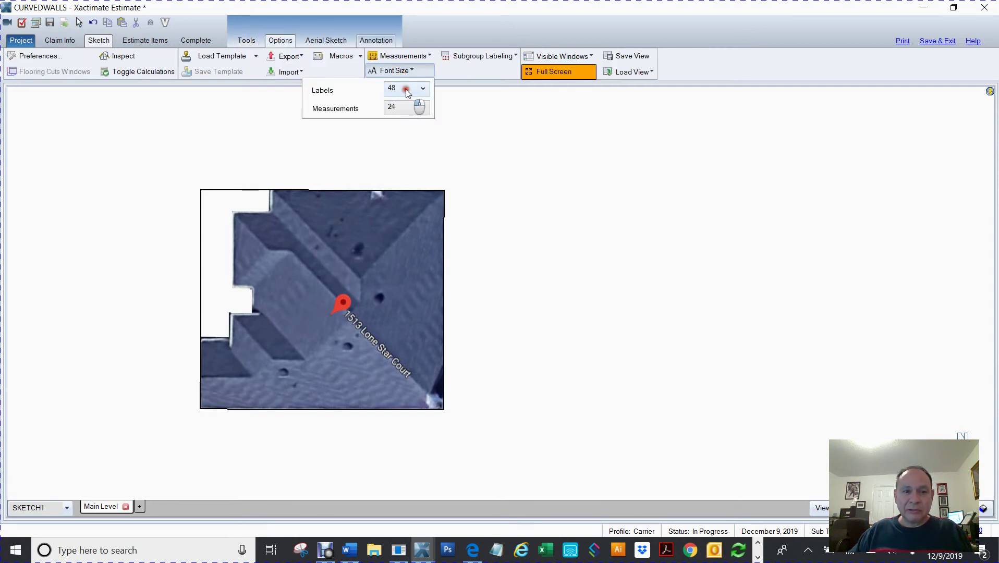
click(407, 88)
click(395, 117)
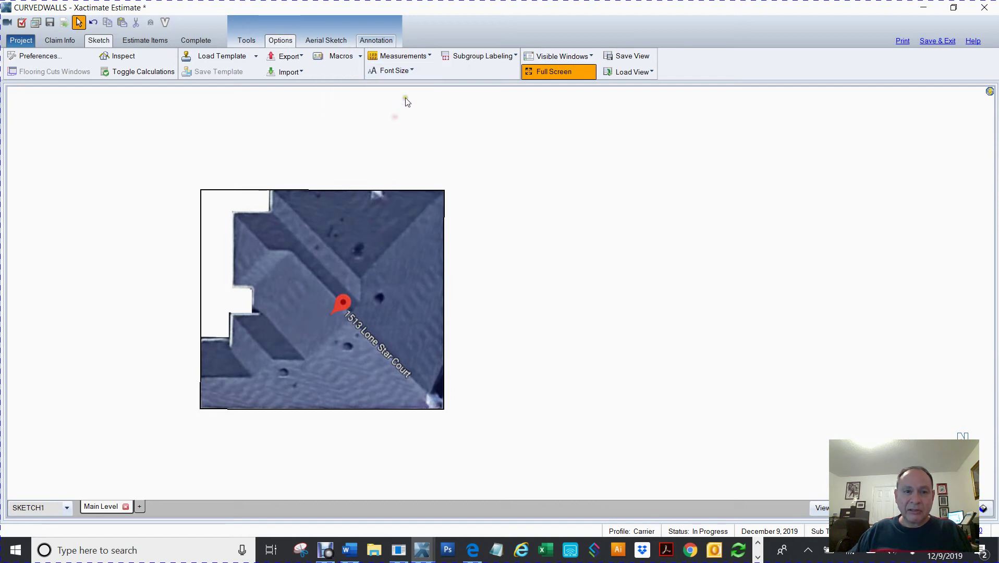
click(401, 71)
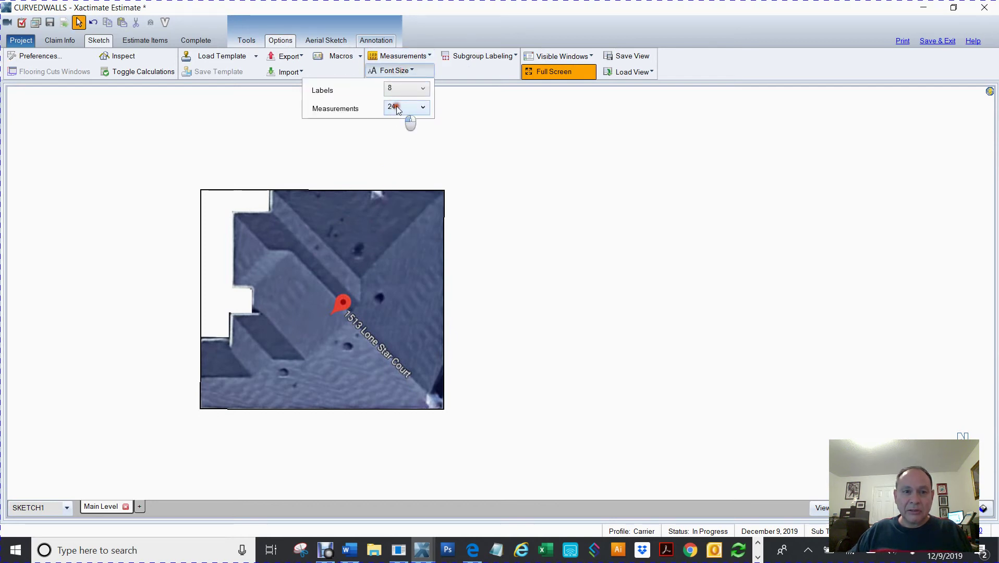
click(396, 108)
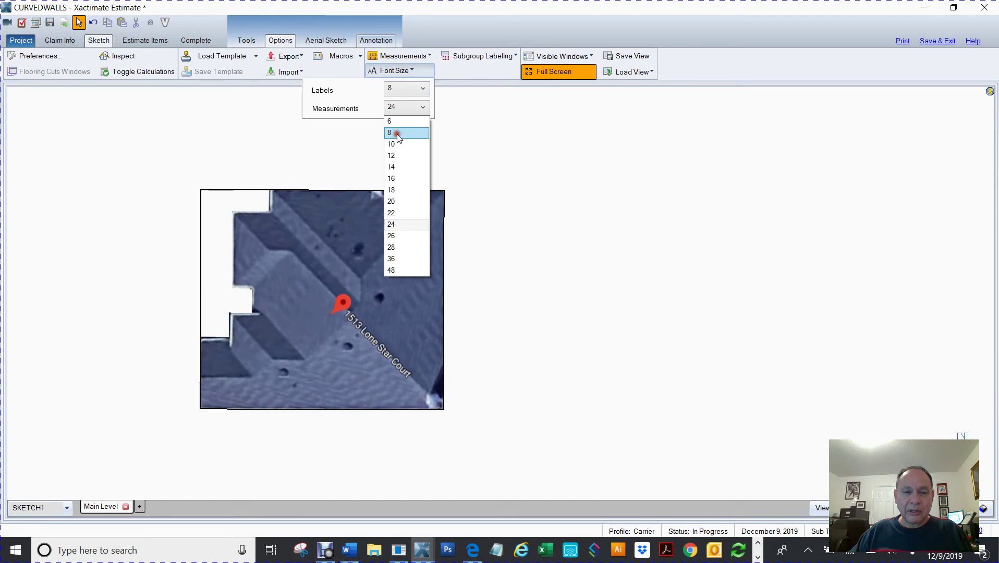
click(396, 142)
key(ctrl+v)
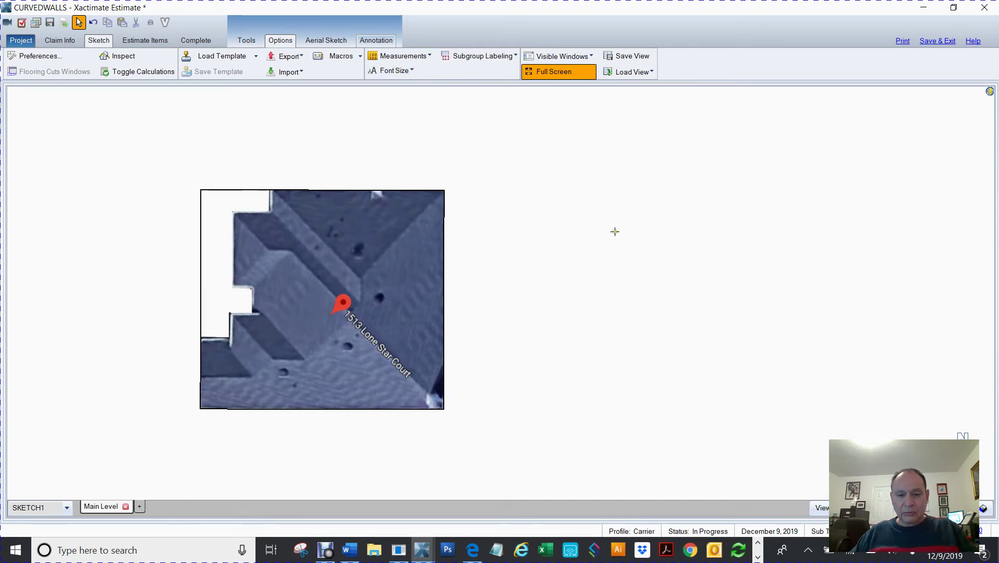
Place hip roof Roof1 on the aerial image and stretch its top and left edges over the house
click(607, 293)
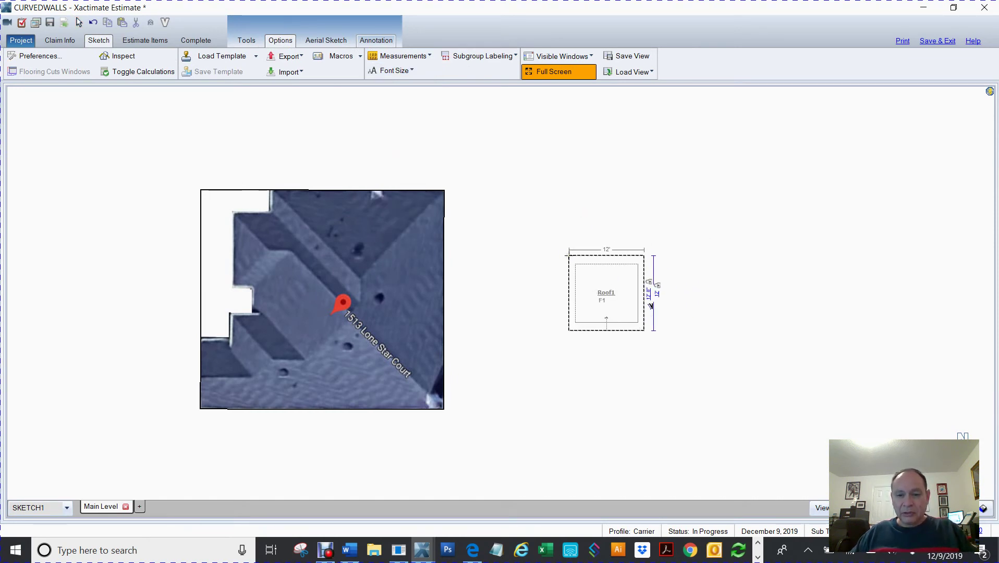
click(582, 268)
drag(591, 294, 262, 366)
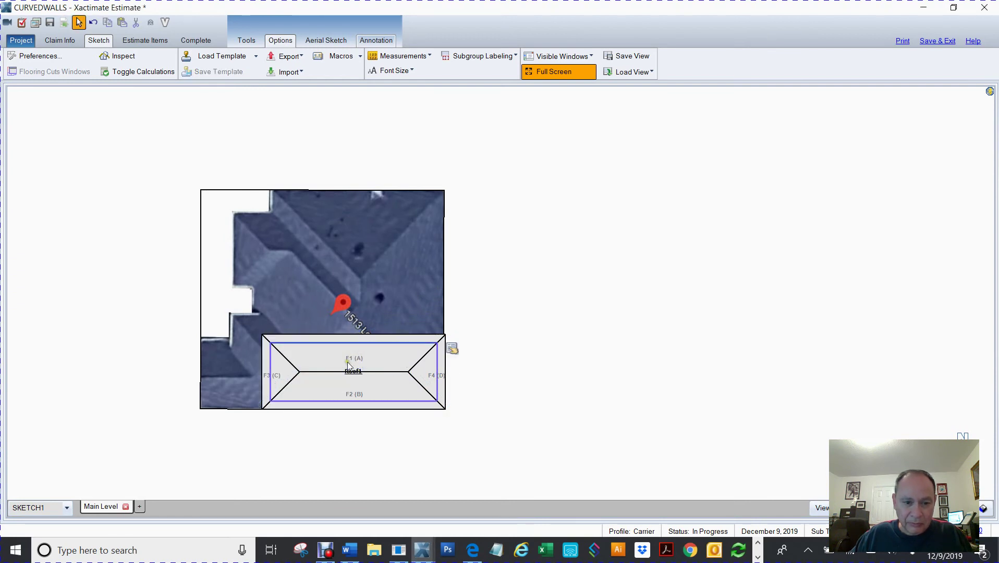
click(353, 371)
drag(353, 333, 343, 211)
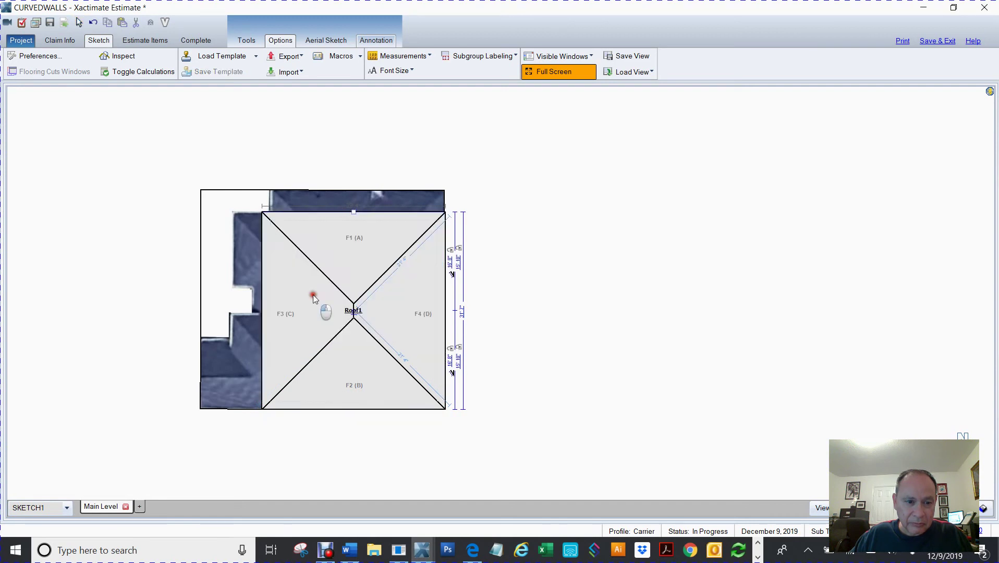
drag(261, 308, 255, 310)
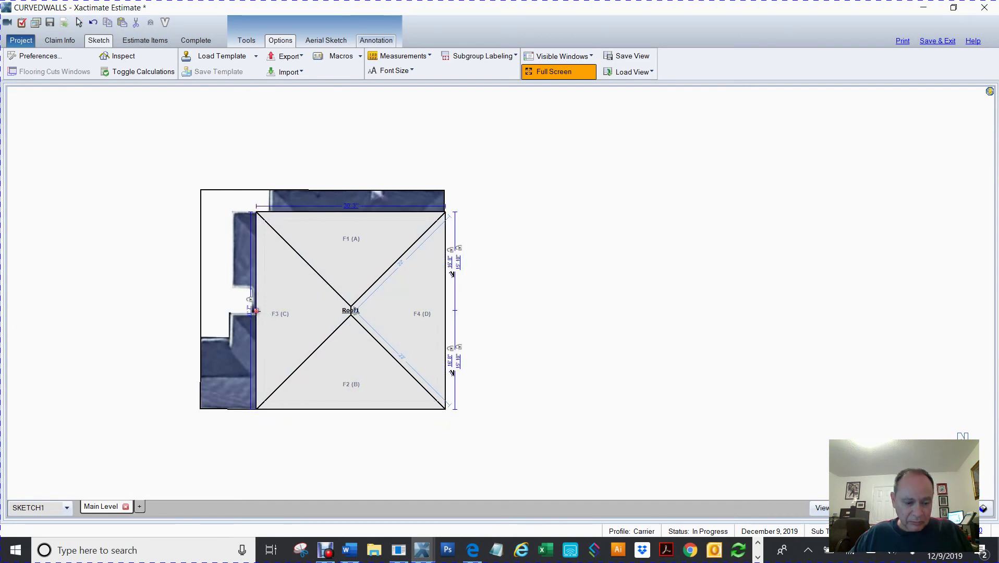
click(329, 180)
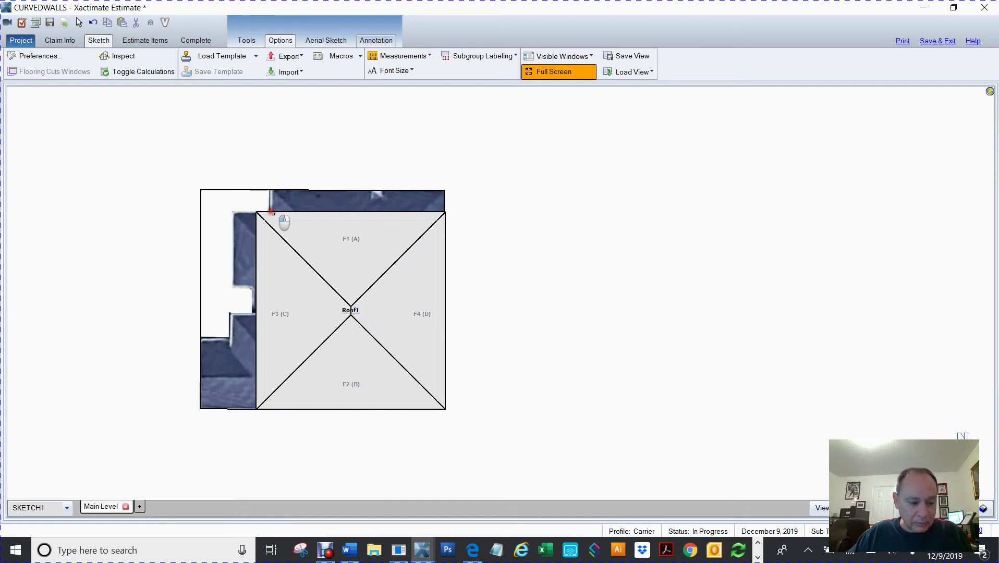
Add Roof2 over the upper house section and Roof3 on the left section
click(366, 191)
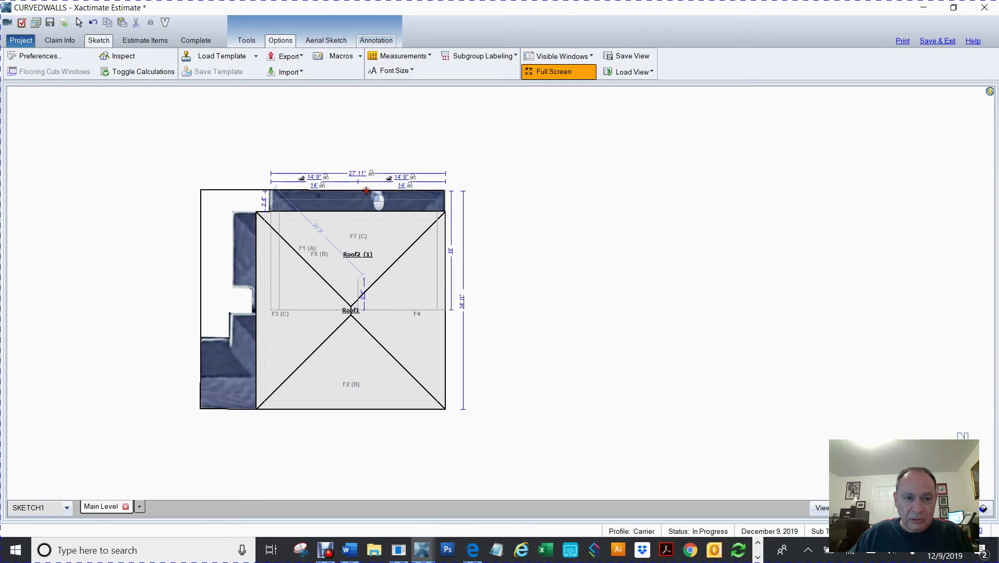
click(350, 233)
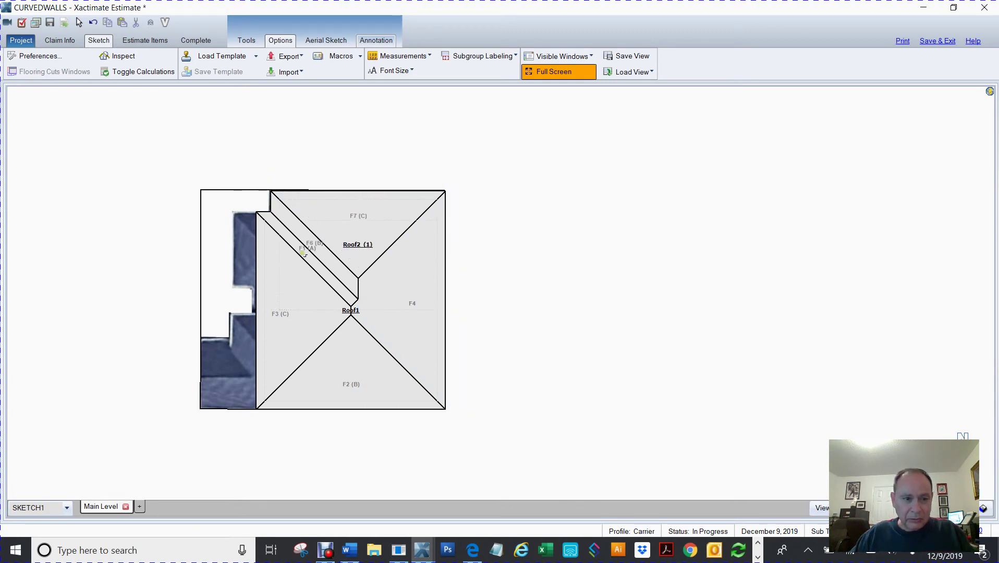
click(255, 288)
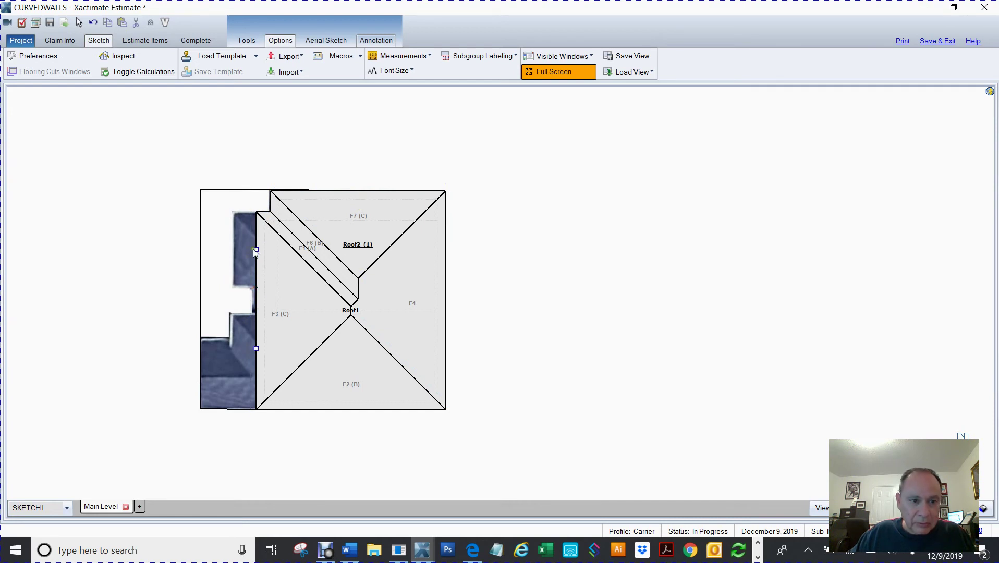
click(232, 254)
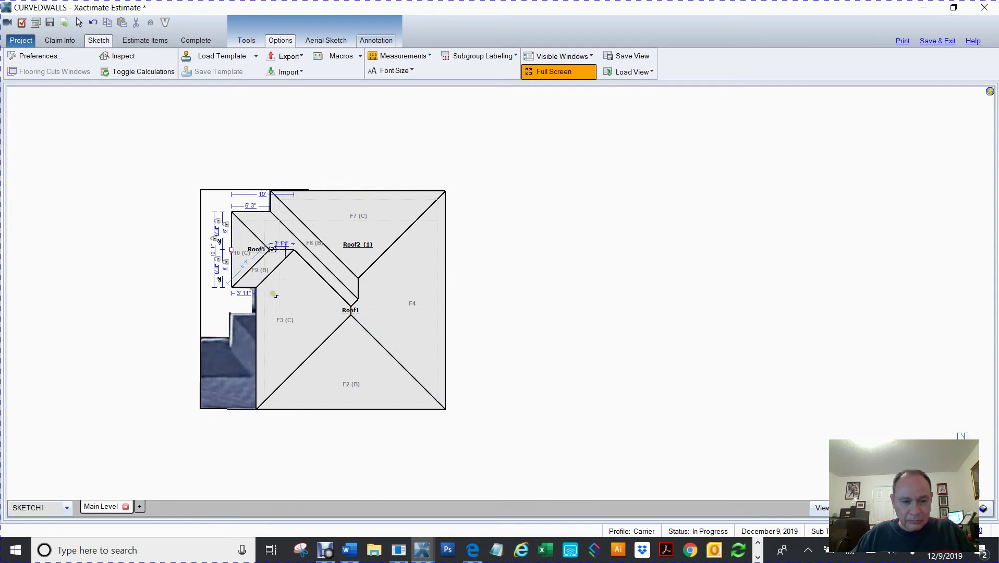
Add Roof4 and Roof5 over the lower stepped sections, stretching them to the outer walls
click(256, 314)
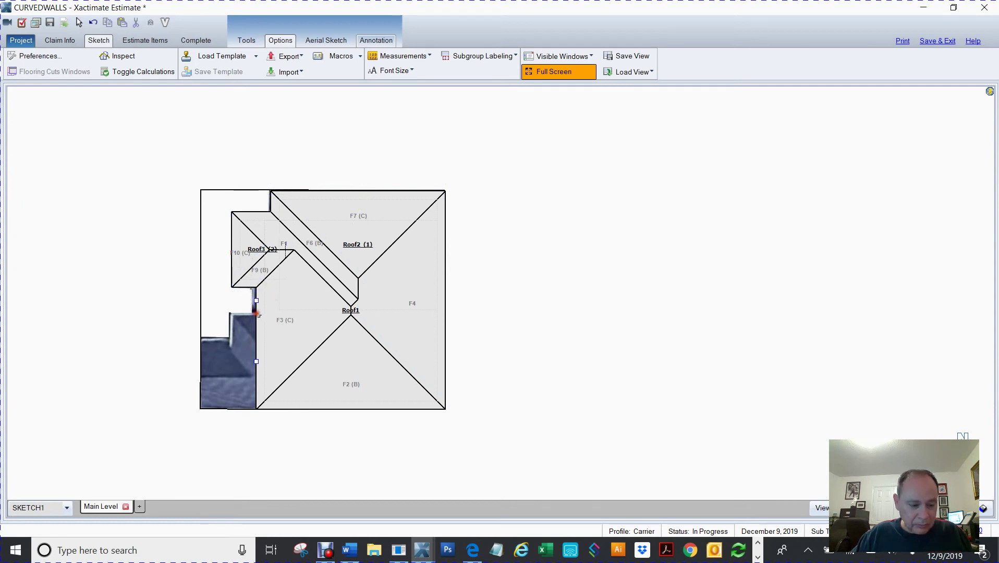
click(257, 362)
drag(238, 367, 232, 364)
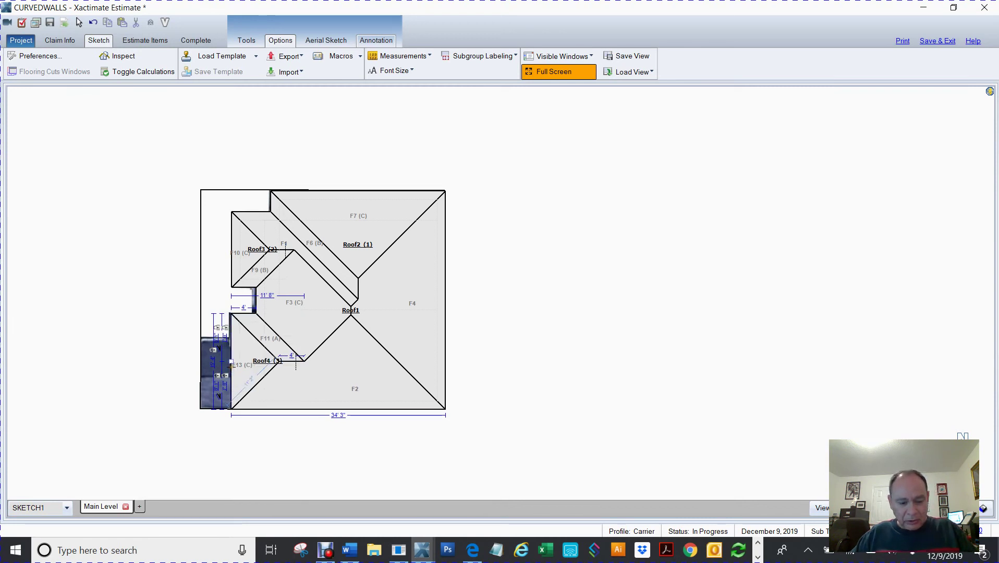
click(231, 364)
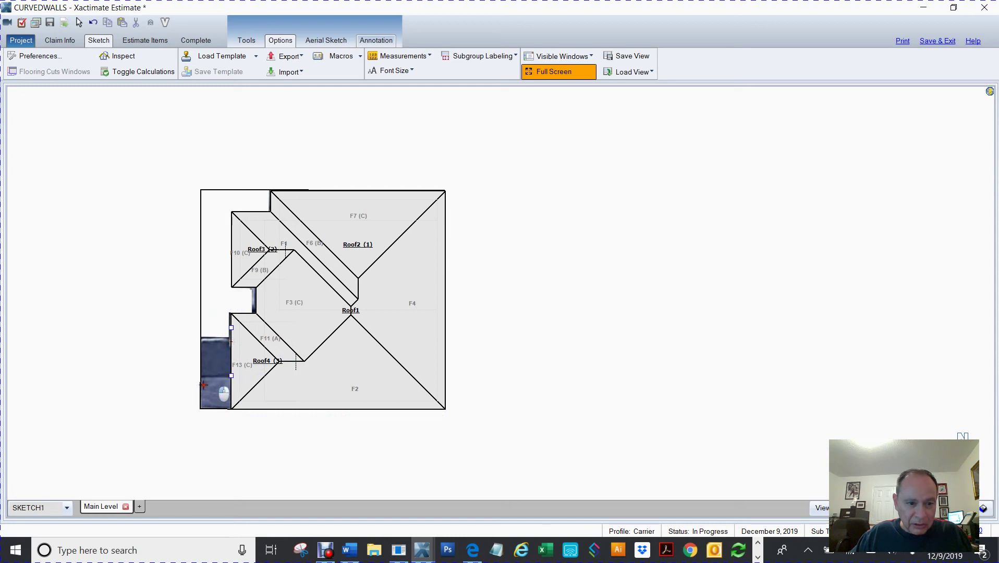
click(212, 395)
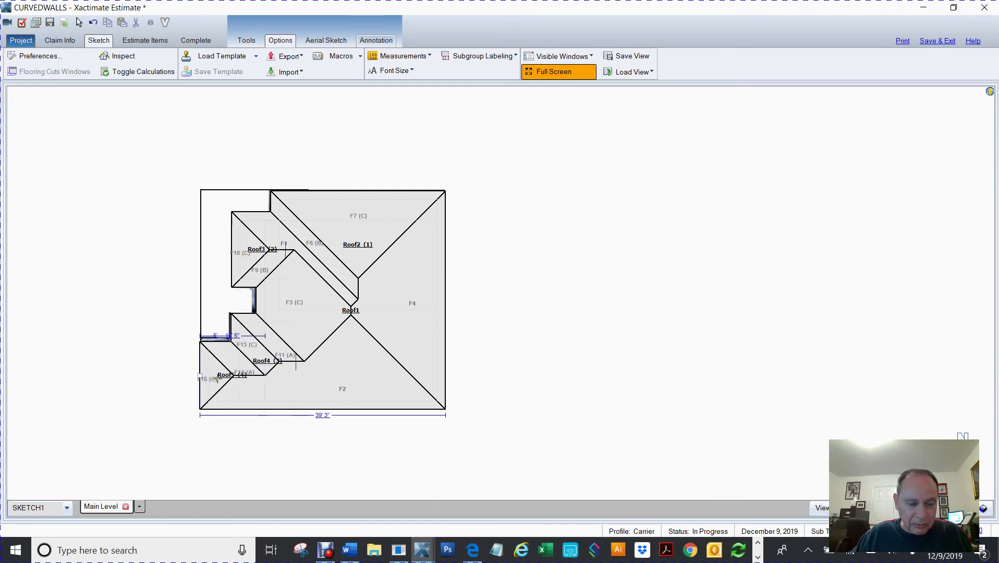
drag(200, 386, 283, 341)
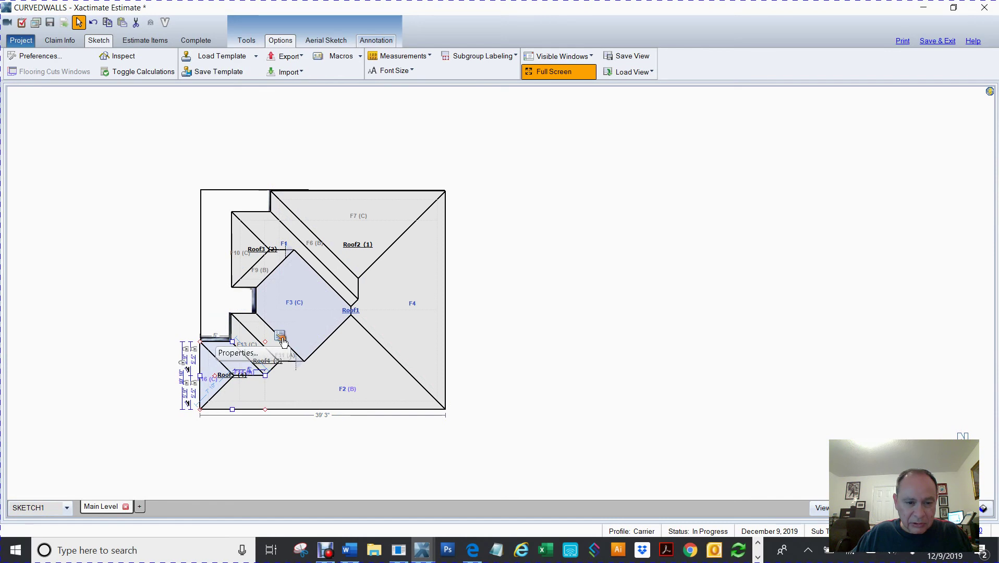
Make Roof5 a Gable roof, then move the aerial image beside the roof sketch
click(283, 341)
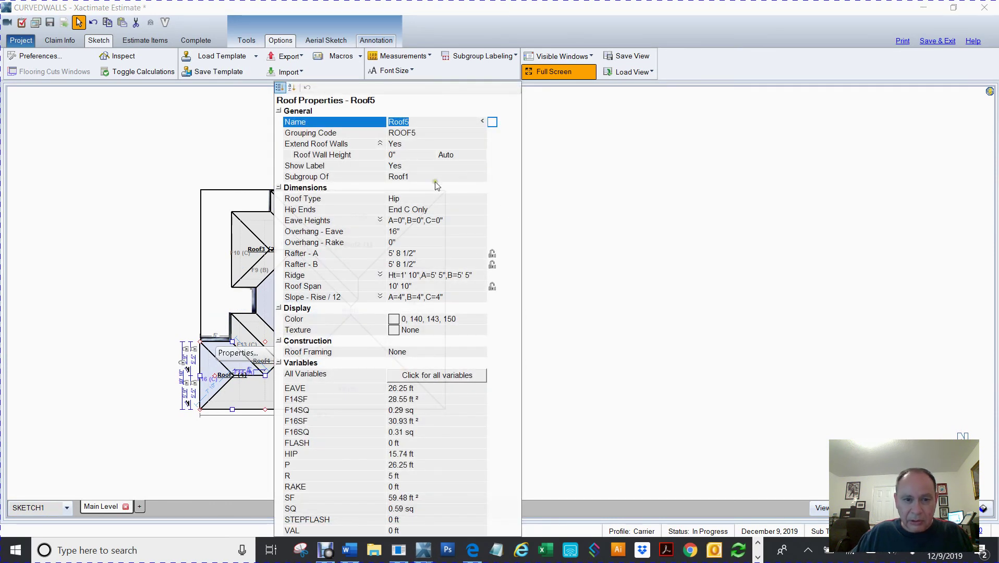
click(410, 201)
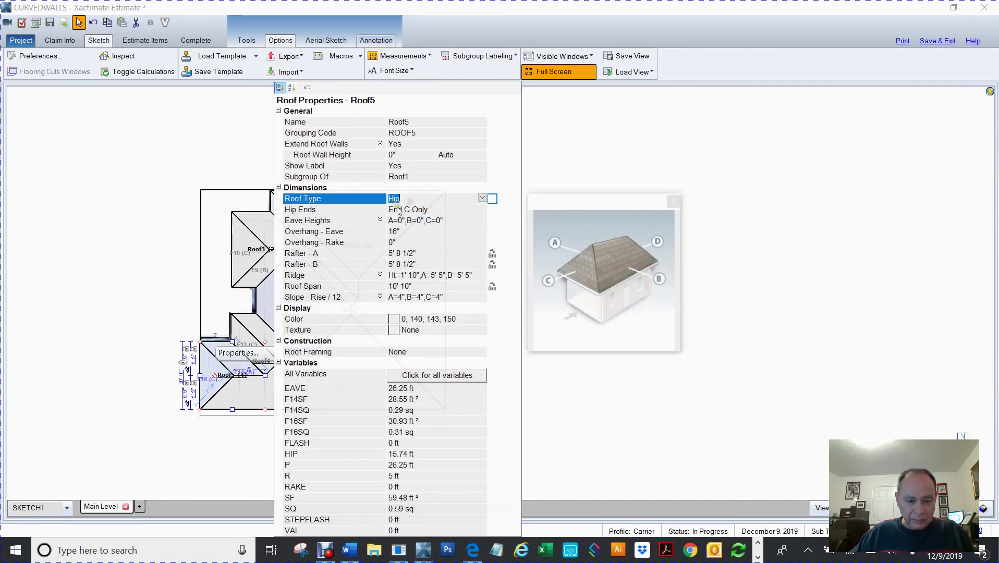
click(482, 199)
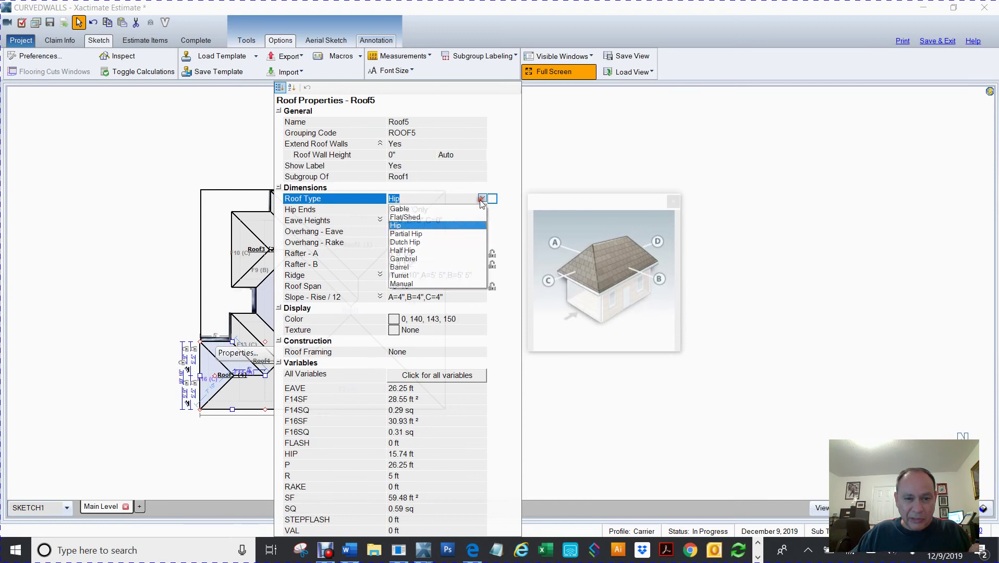
click(414, 210)
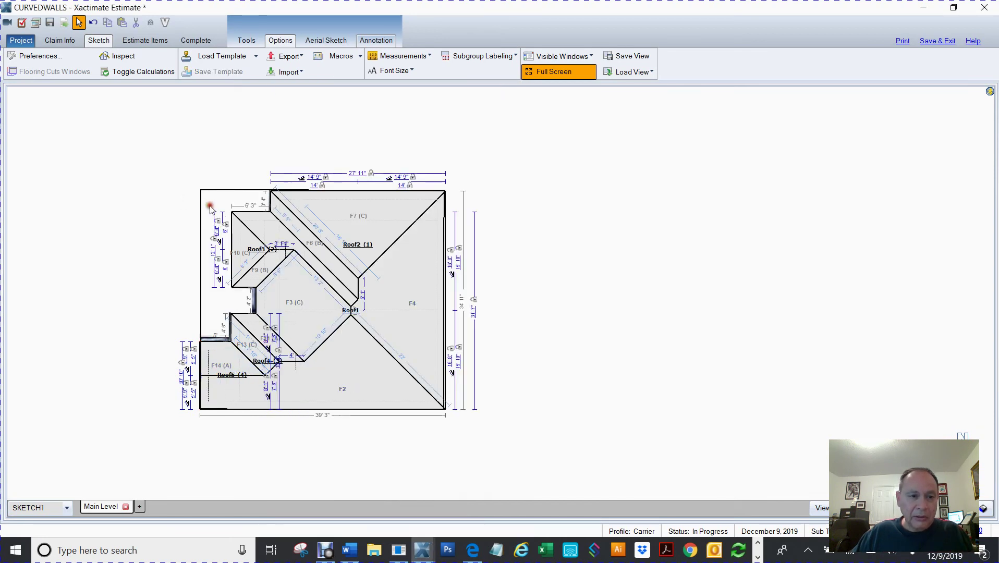
mouse_move(202, 191)
mouse_down()
mouse_move(533, 160)
mouse_move(529, 186)
mouse_up()
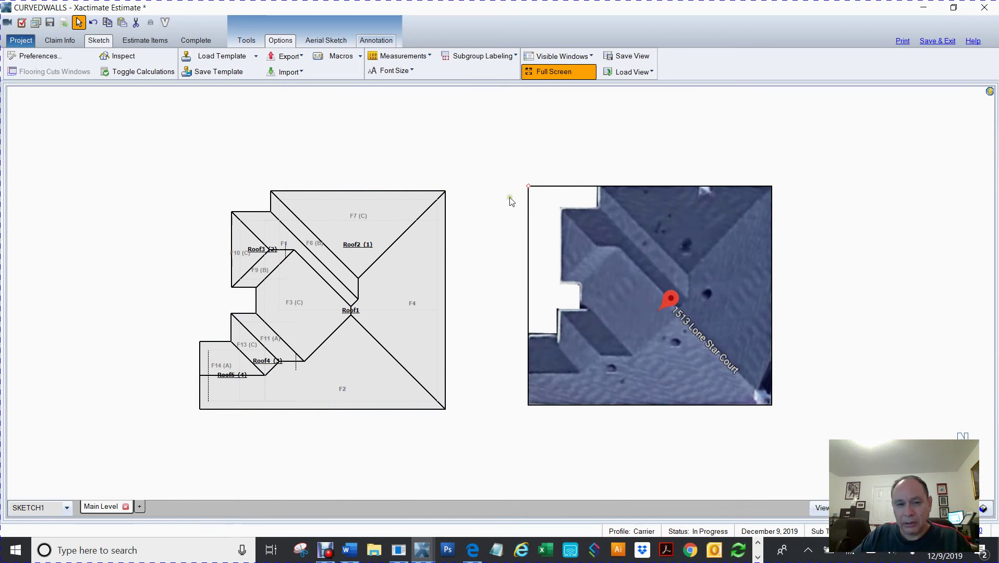
Select Roof1 to view its dimensions, zoom in and out to compare, then deselect
drag(452, 176, 412, 438)
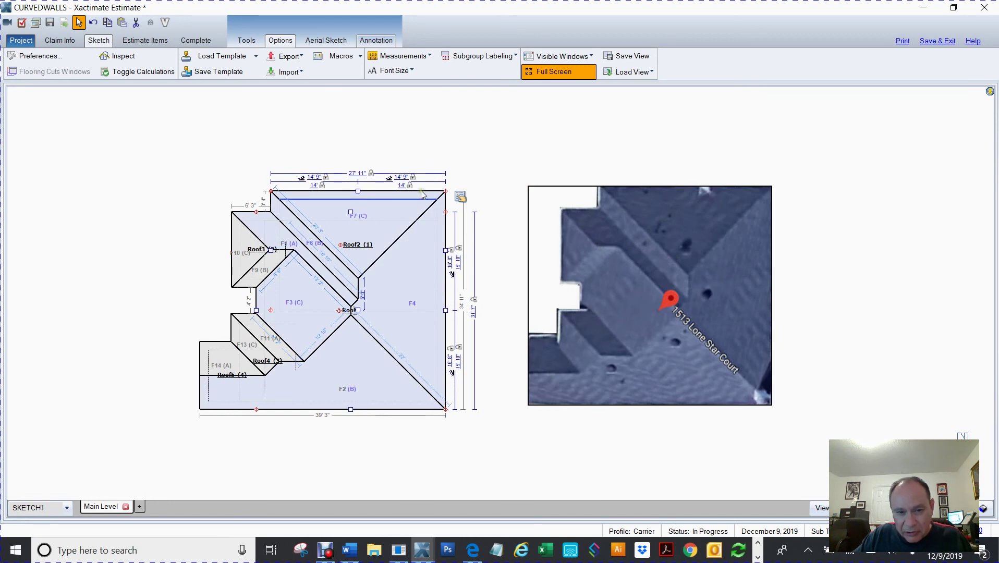
scroll(469, 323, up, 3)
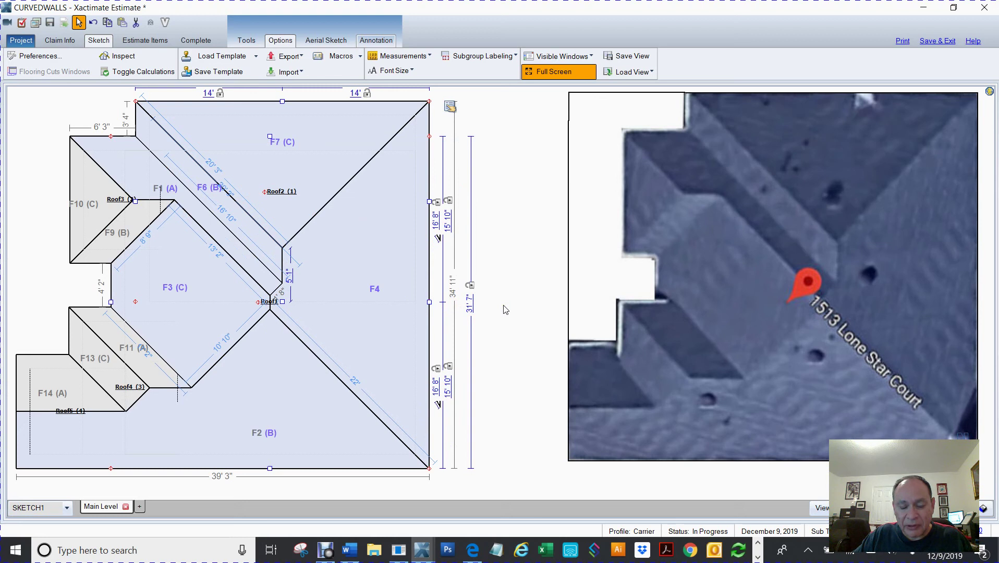
scroll(505, 310, down, 3)
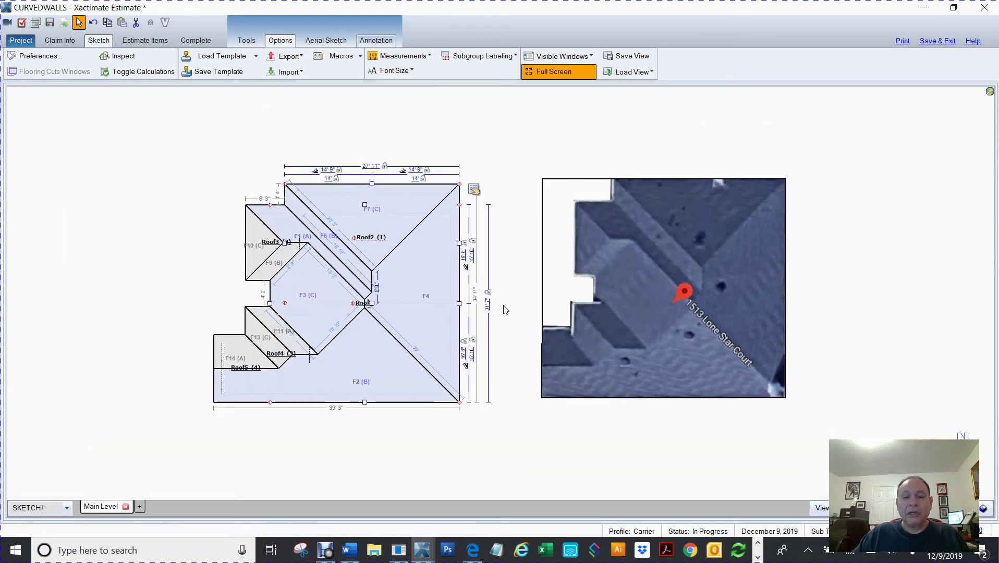
click(641, 311)
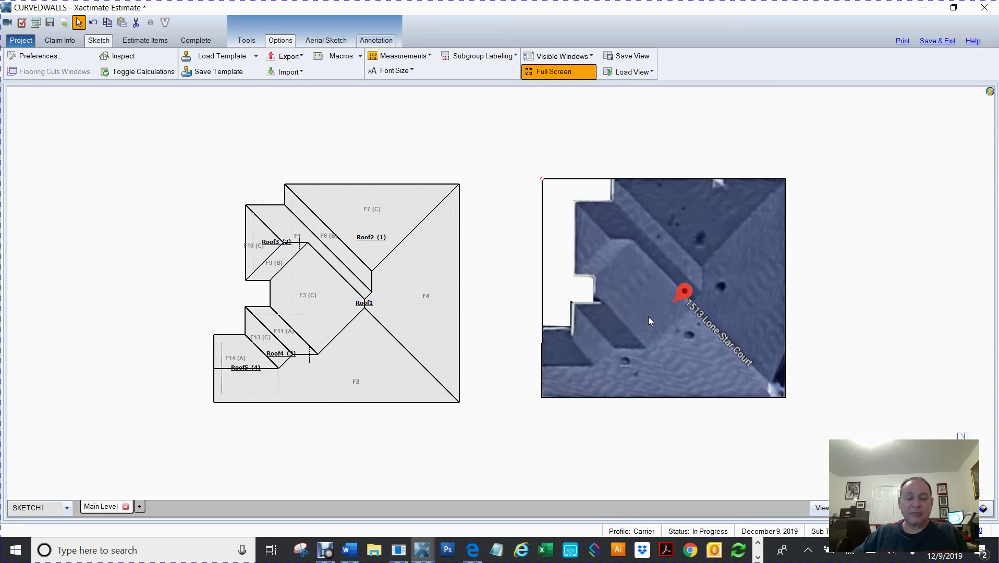
Inspect the top roof wall's properties, then deselect so all dimension lines show
click(427, 185)
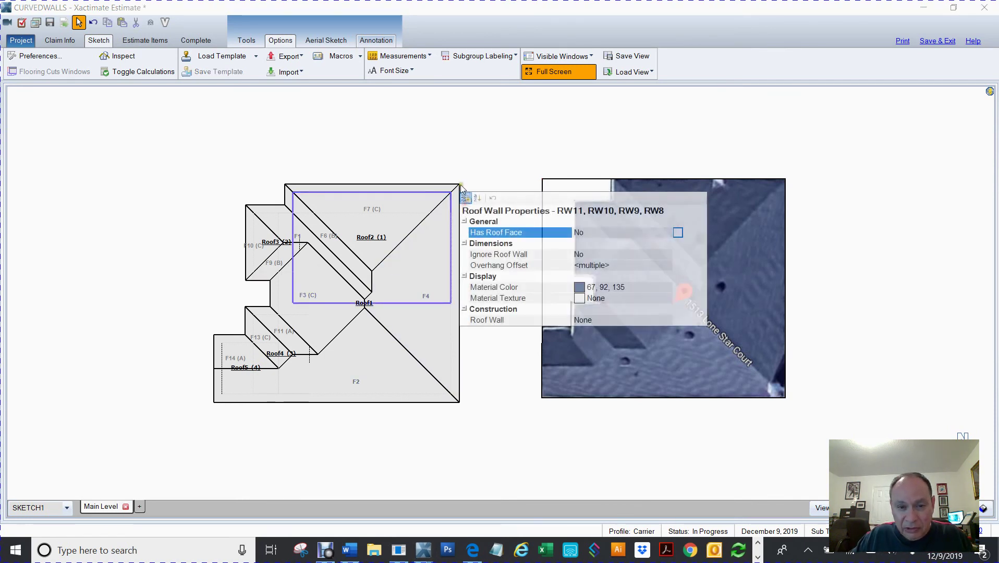
click(474, 175)
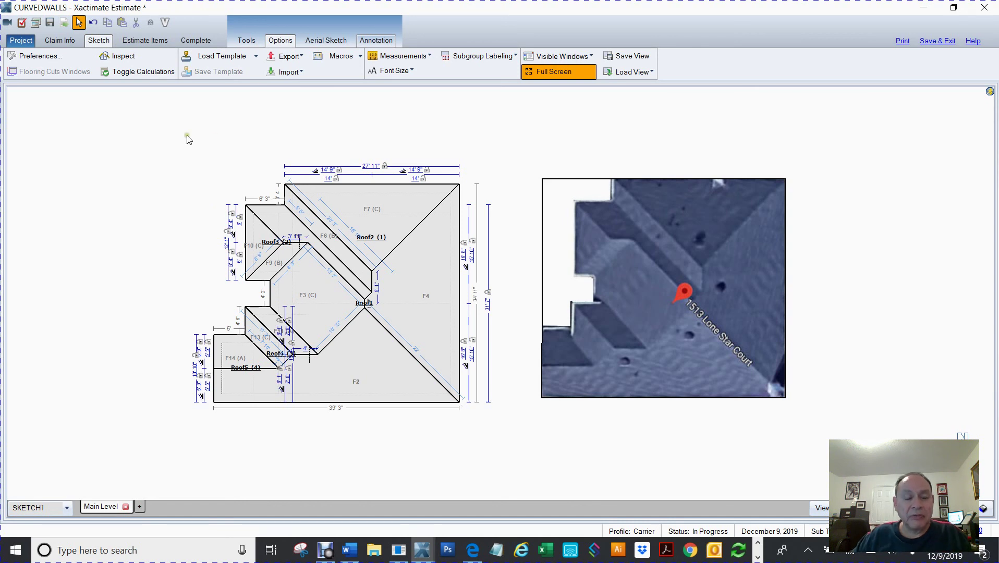
Select the whole roof sketch, open the Tools tab, and start scaling with G
mouse_move(148, 135)
mouse_down()
mouse_move(276, 159)
mouse_move(535, 451)
mouse_move(504, 444)
mouse_up()
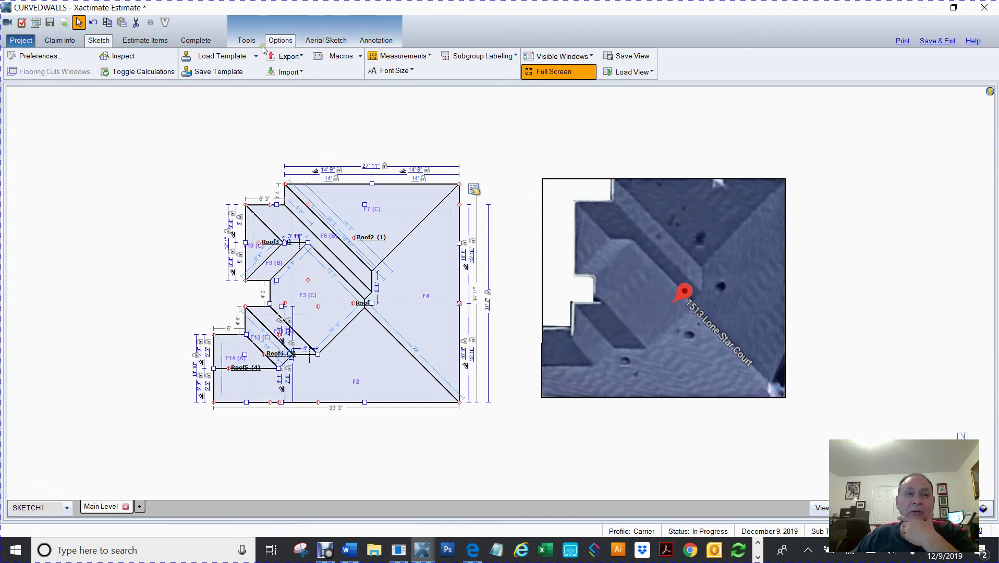
click(246, 41)
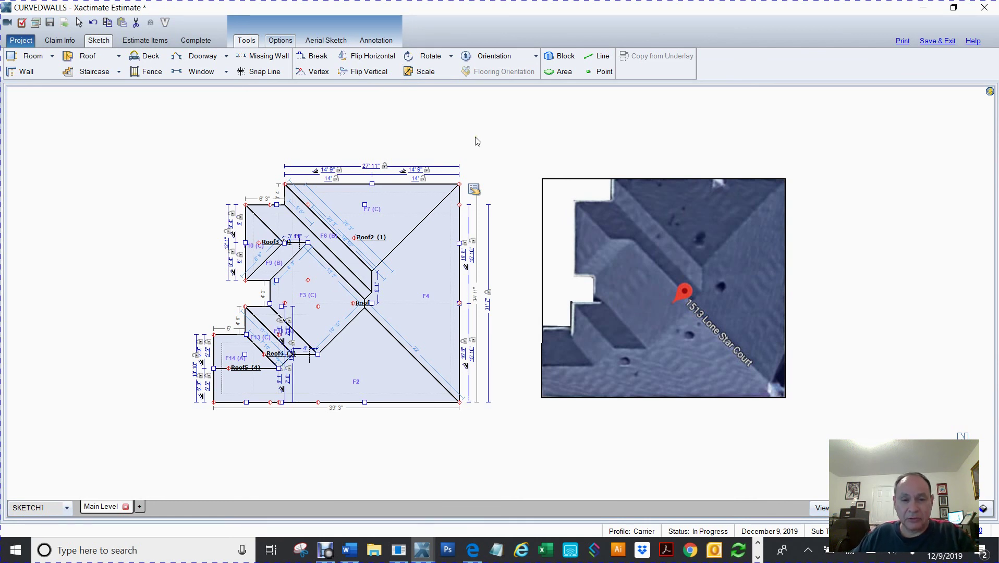
key(g)
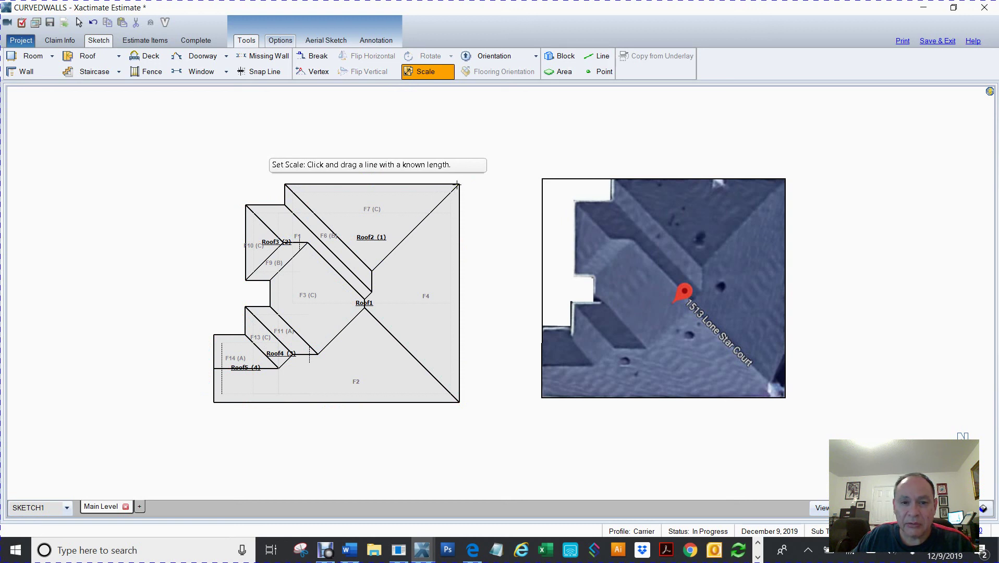
Draw a Scale reference line down the sketch's right edge and set its length to 42'
key(Escape)
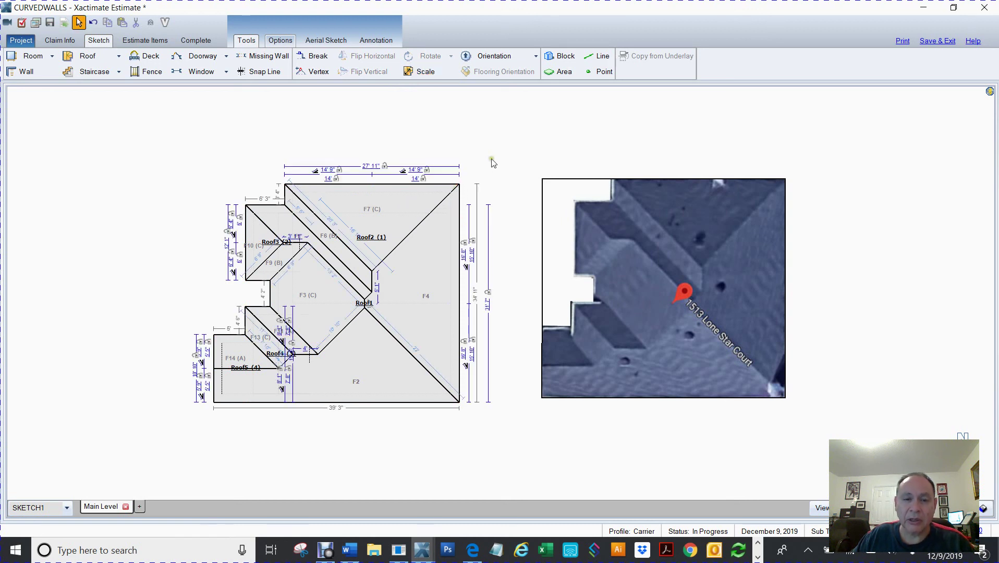
click(432, 70)
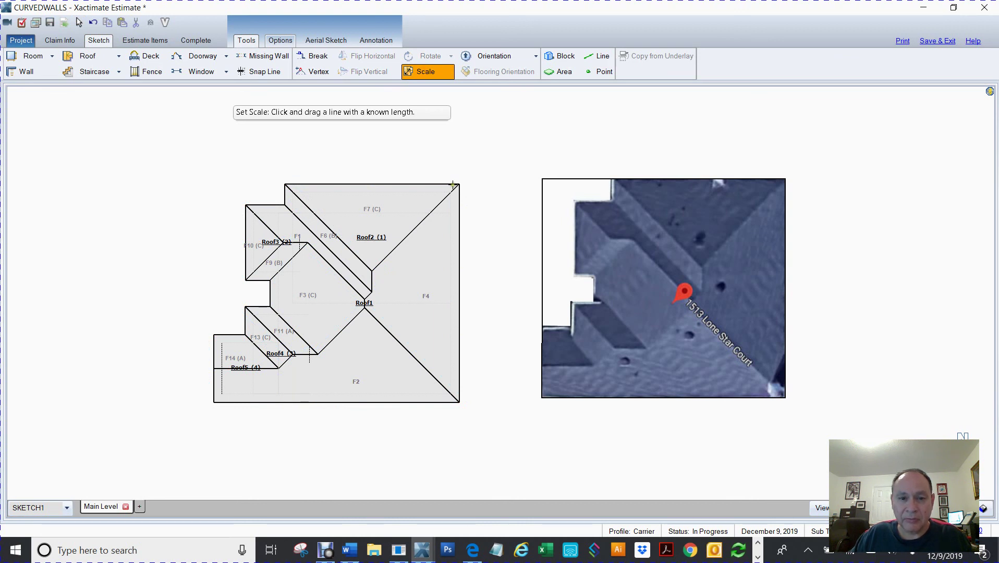
drag(453, 184, 465, 269)
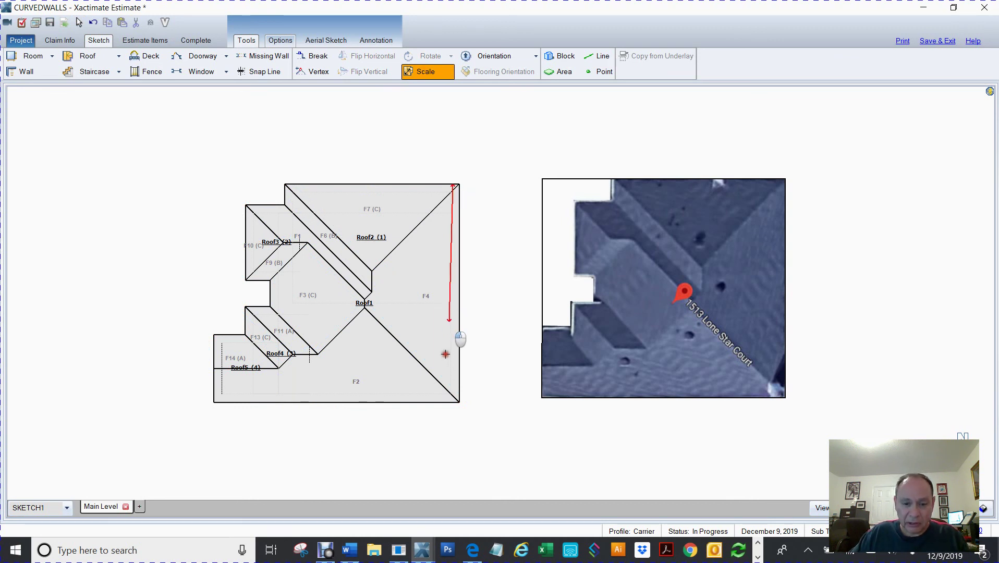
drag(445, 354, 454, 402)
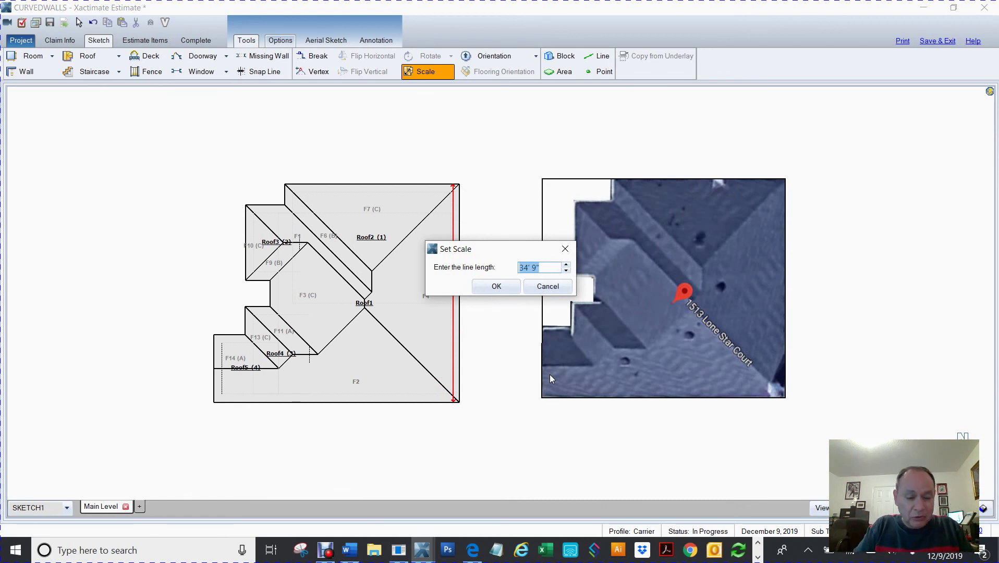
text(42)
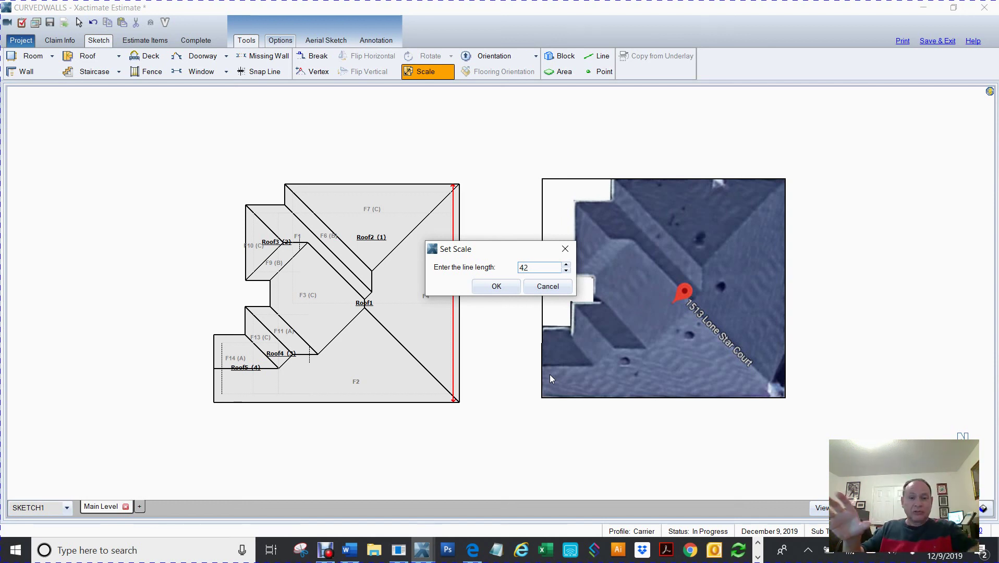
click(496, 288)
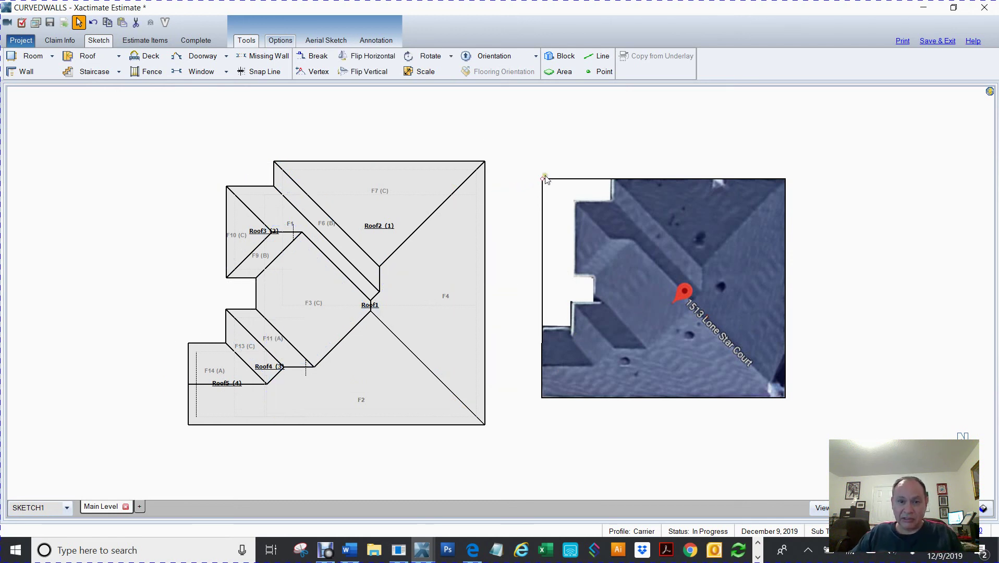
Reposition the aerial image beside the enlarged 47' 5"-wide roof sketch
mouse_move(539, 178)
mouse_down()
mouse_move(230, 196)
mouse_move(296, 173)
mouse_move(579, 184)
mouse_up()
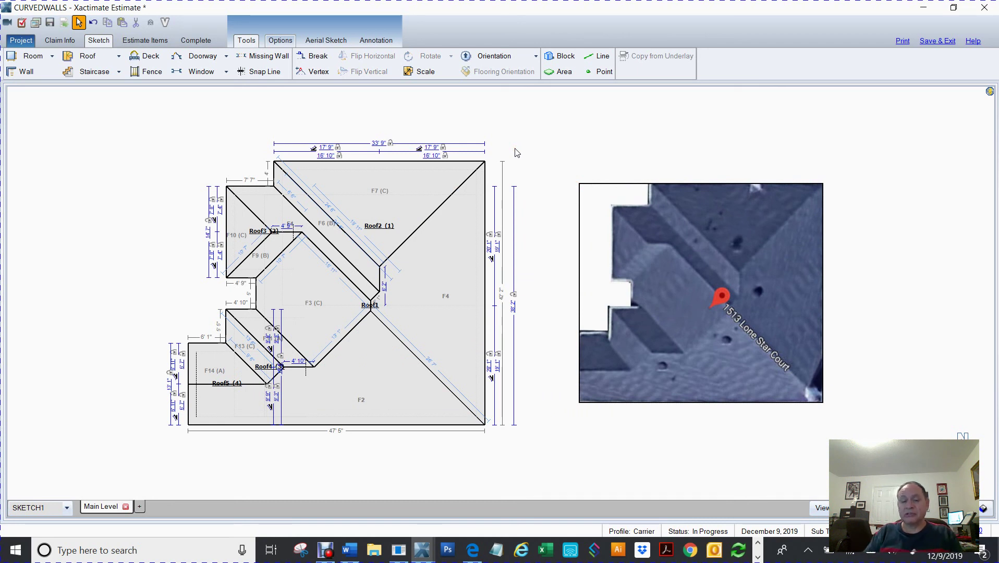
Switch to the Word document and highlight the contact e-mail address
click(348, 553)
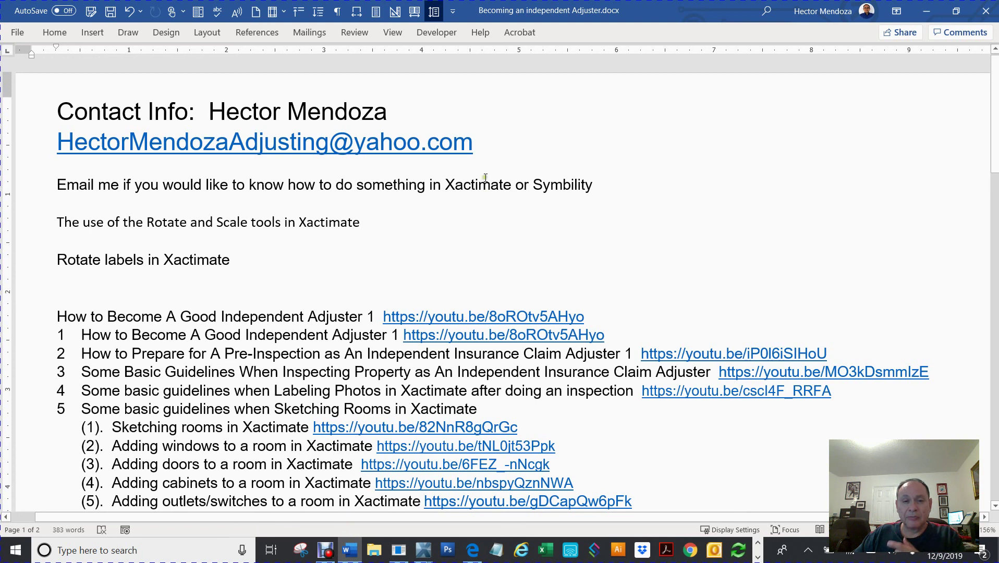
drag(475, 144, 18, 172)
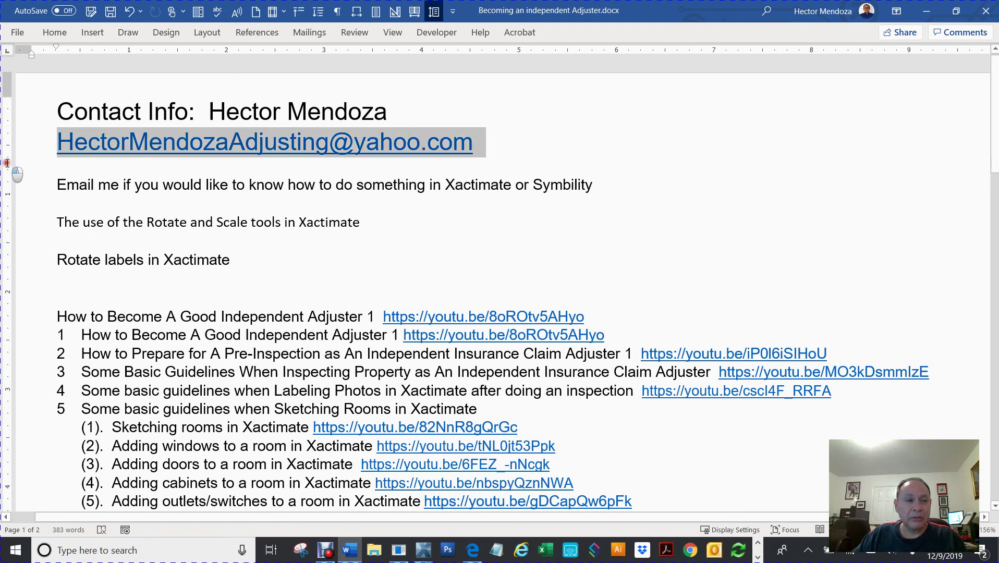